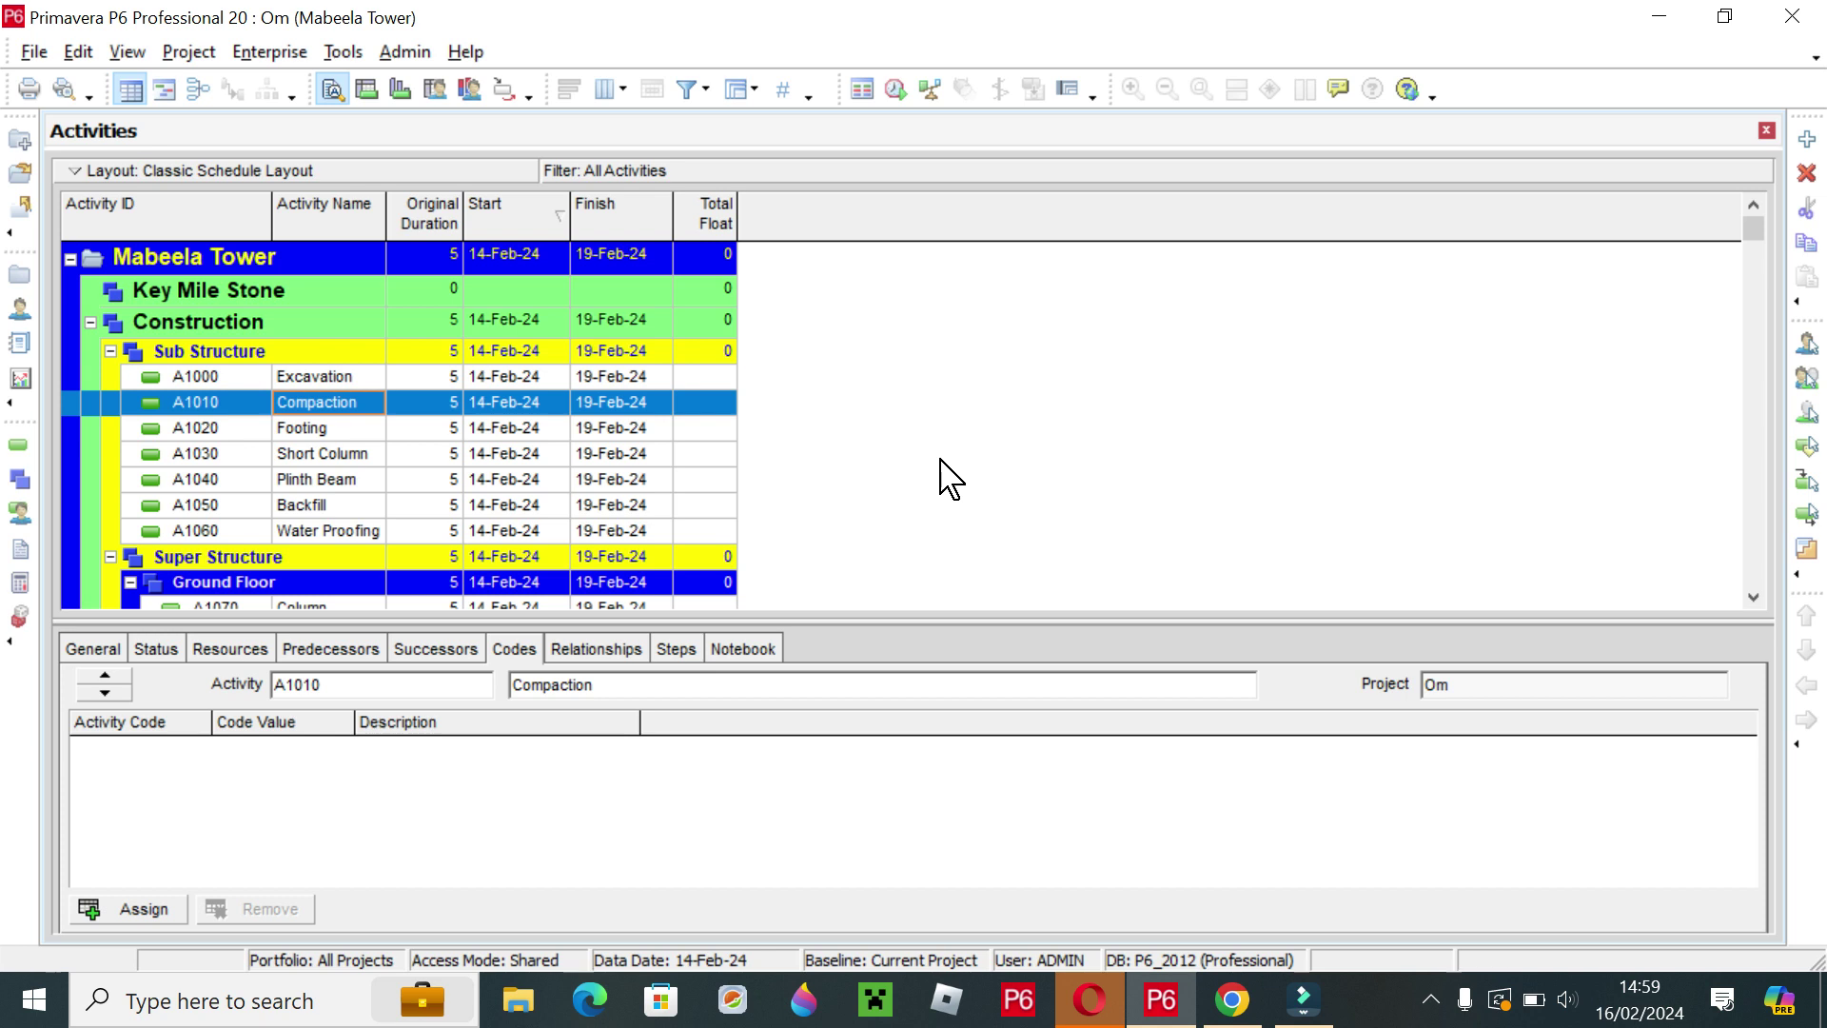
# Review the activities listed under Sub Structure and under the Super Structure floors of the Mabeela Tower schedule.
pyautogui.click(345, 481)
pyautogui.scroll(-2, 482, 476)
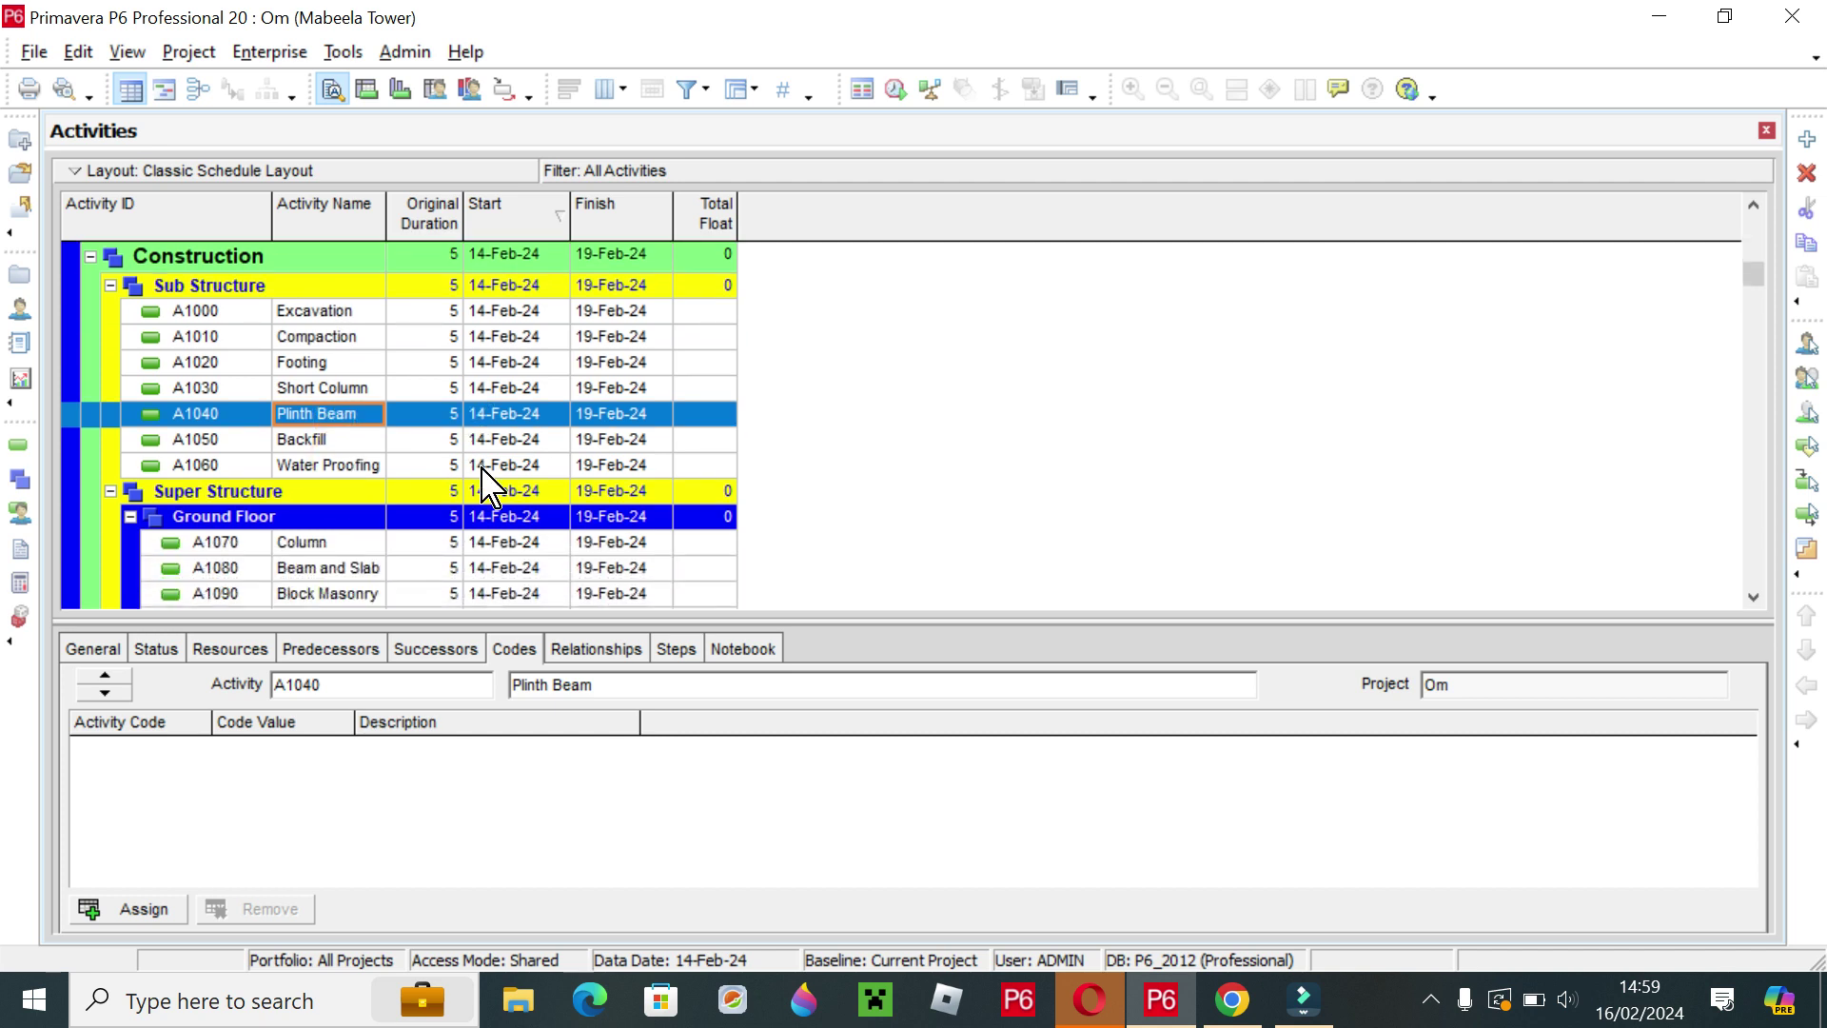
pyautogui.scroll(1, 380, 399)
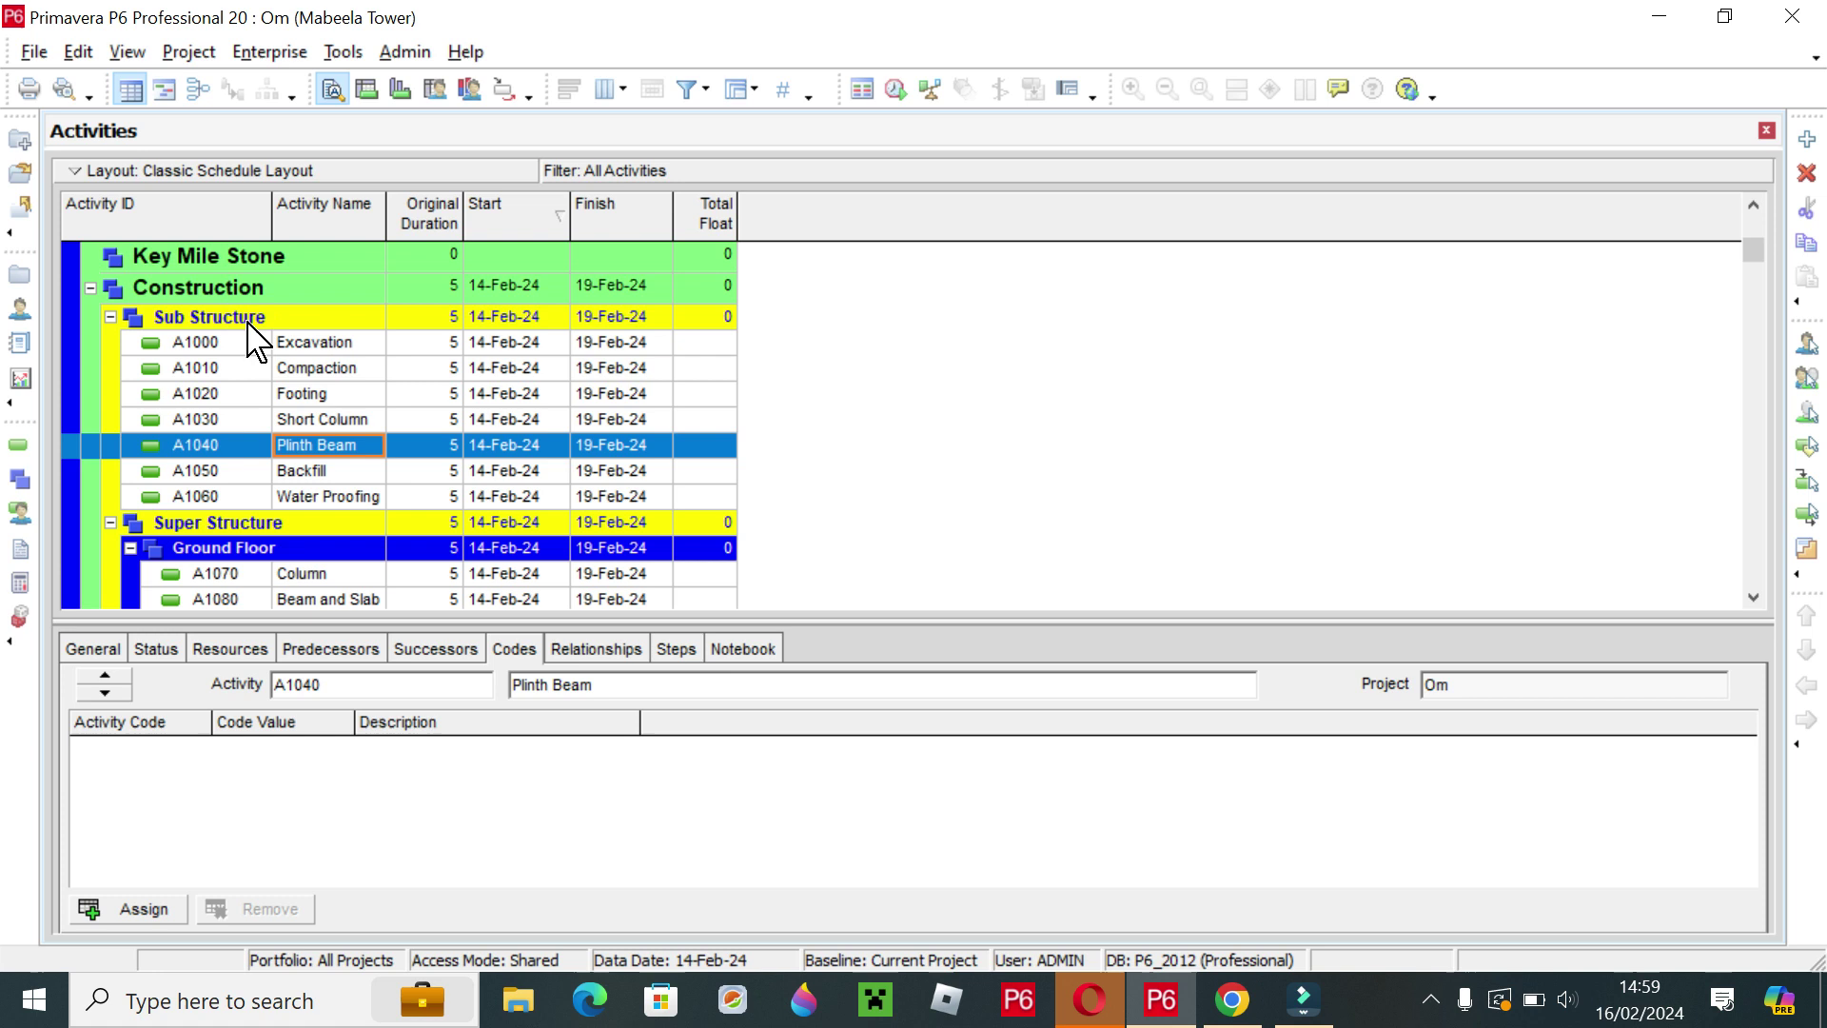
pyautogui.scroll(-3, 276, 494)
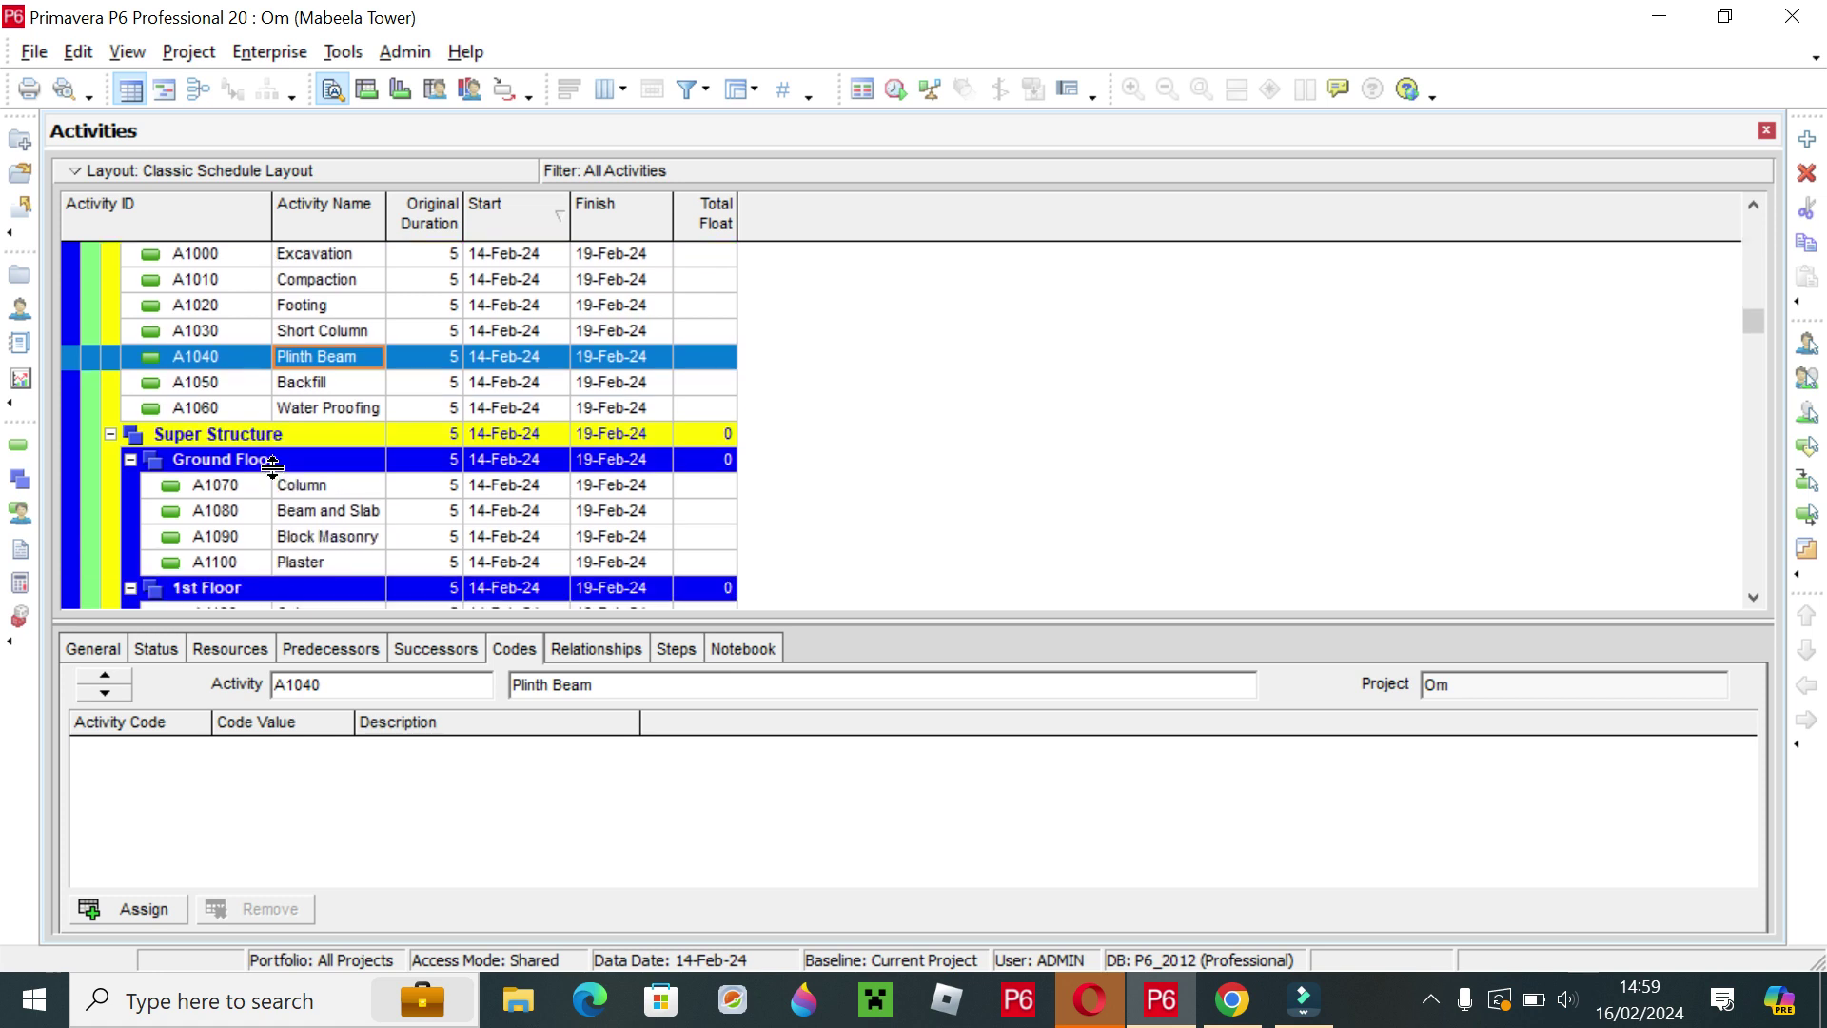
pyautogui.scroll(-1, 276, 464)
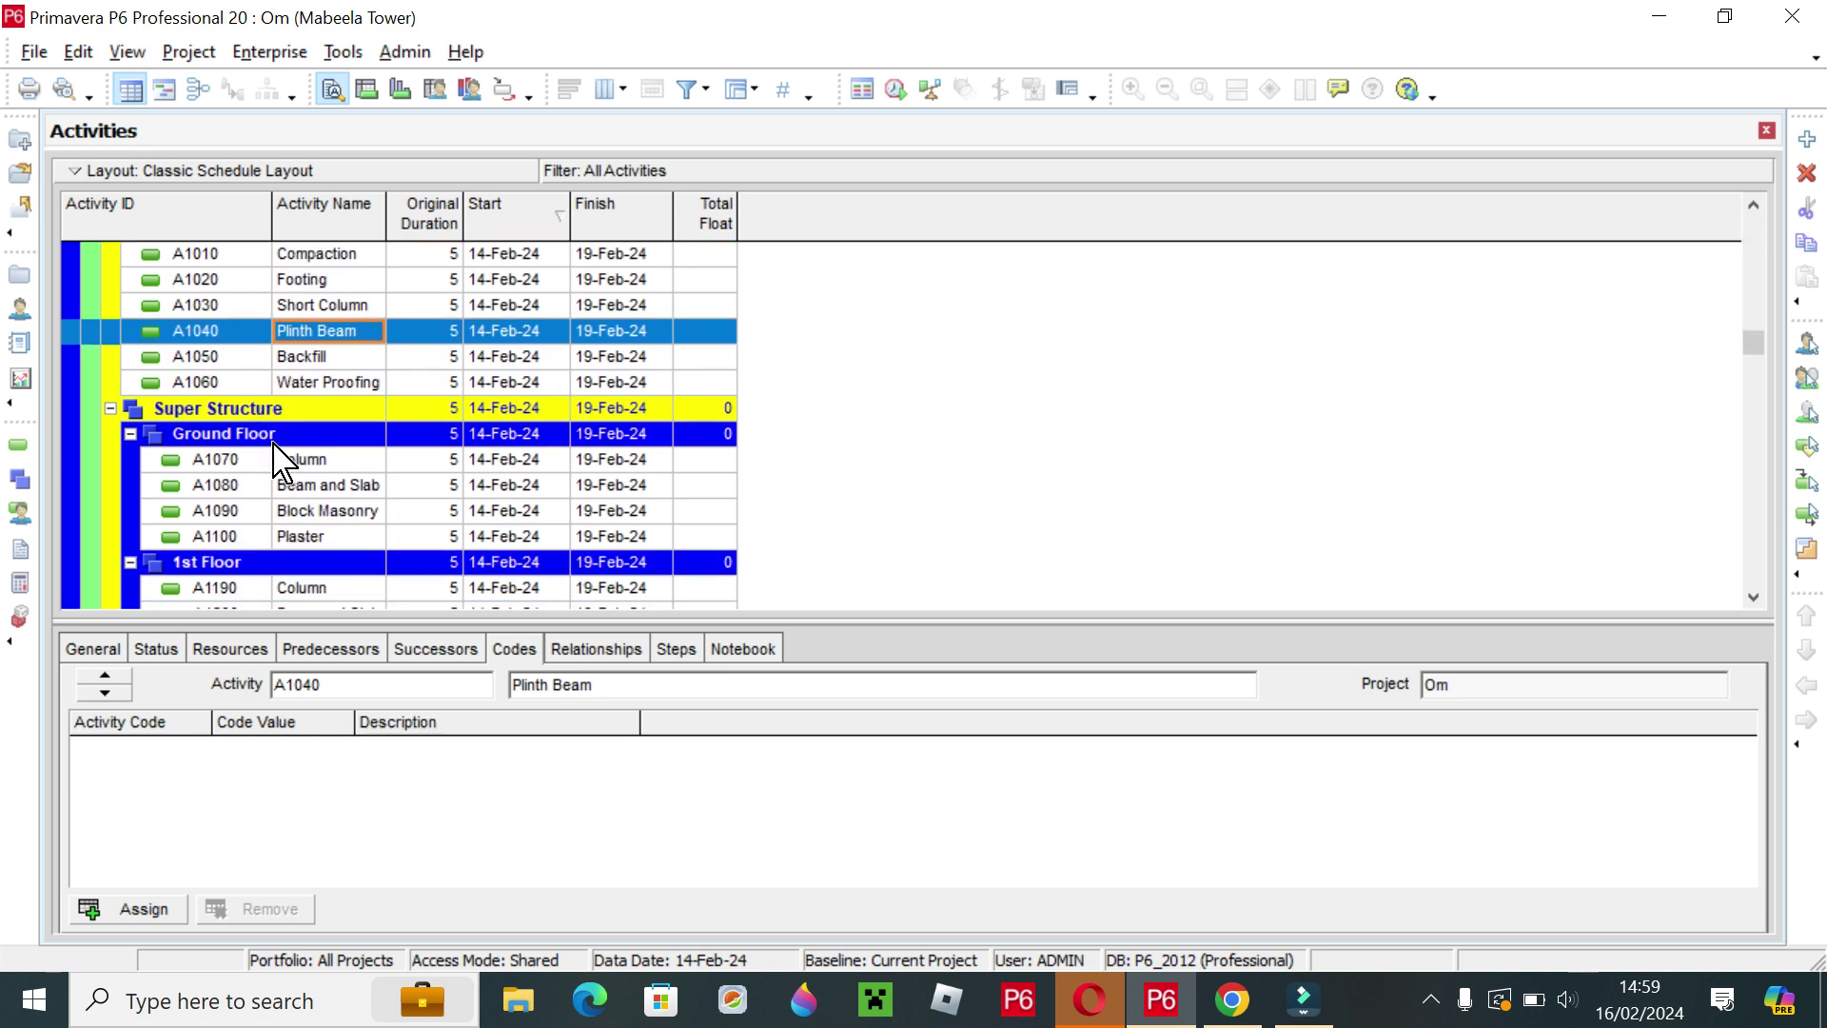
pyautogui.scroll(-5, 238, 580)
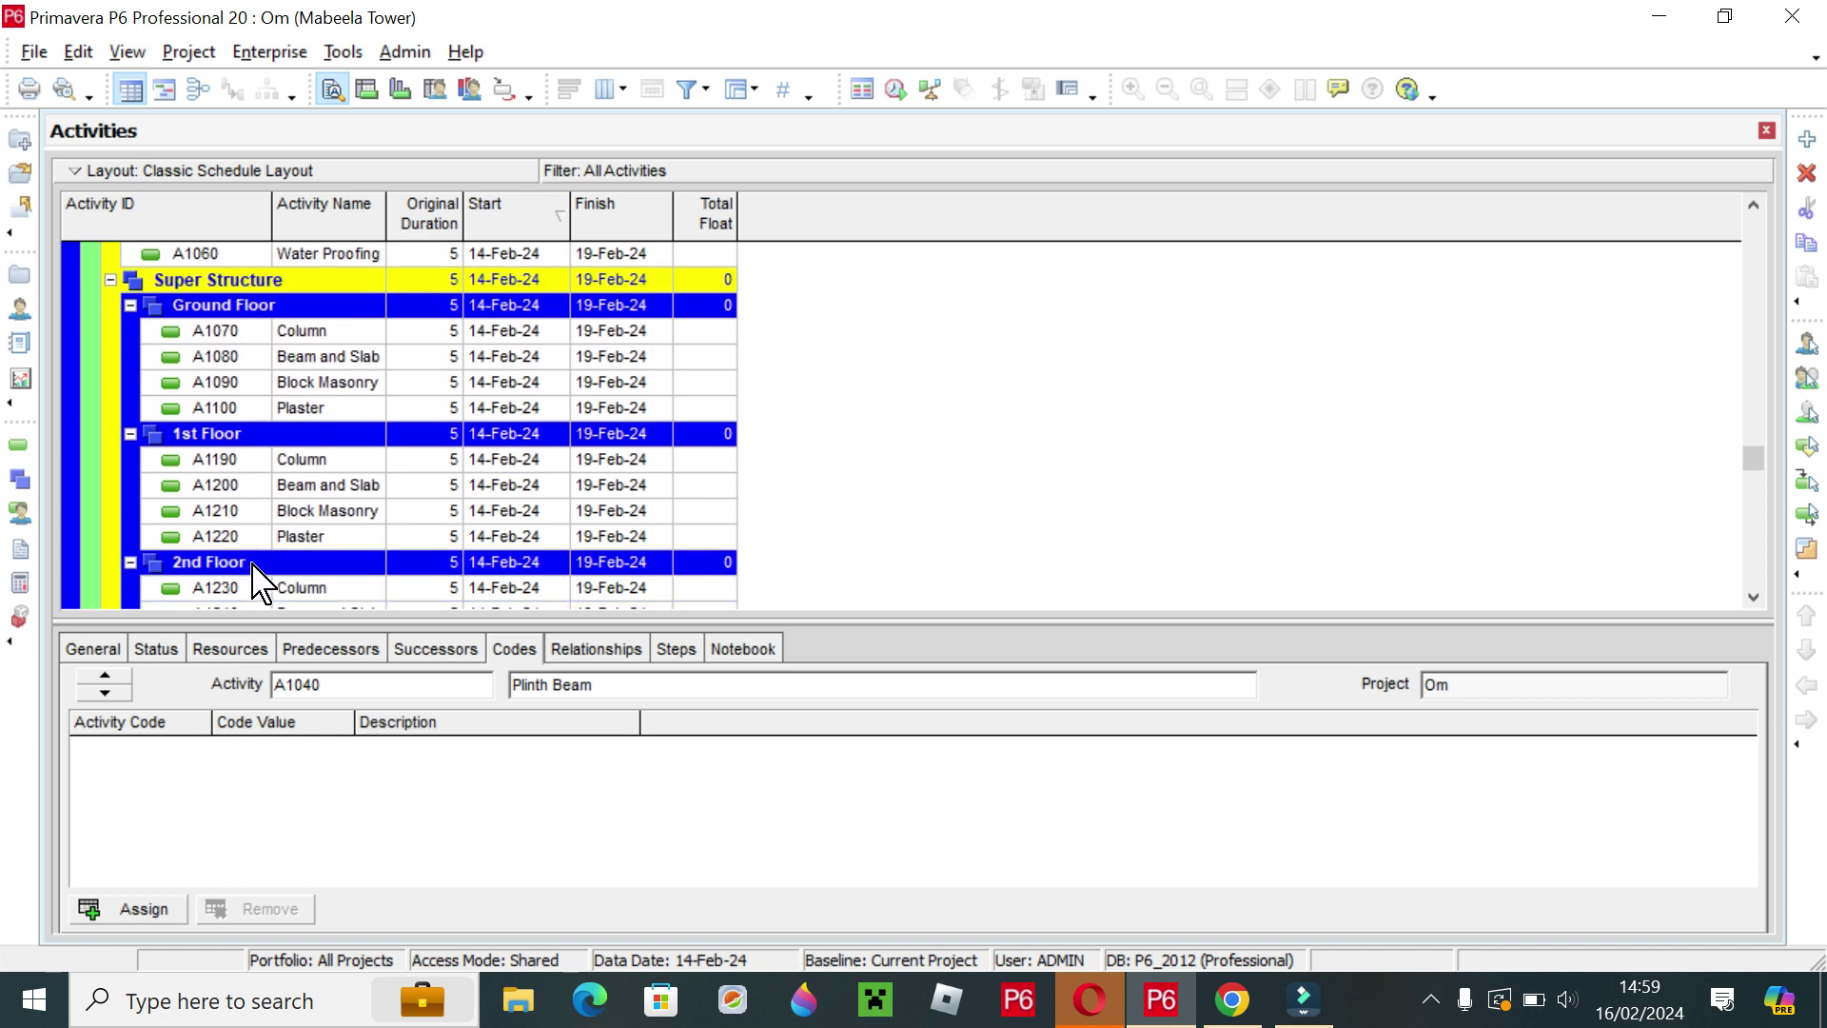
pyautogui.scroll(7, 523, 504)
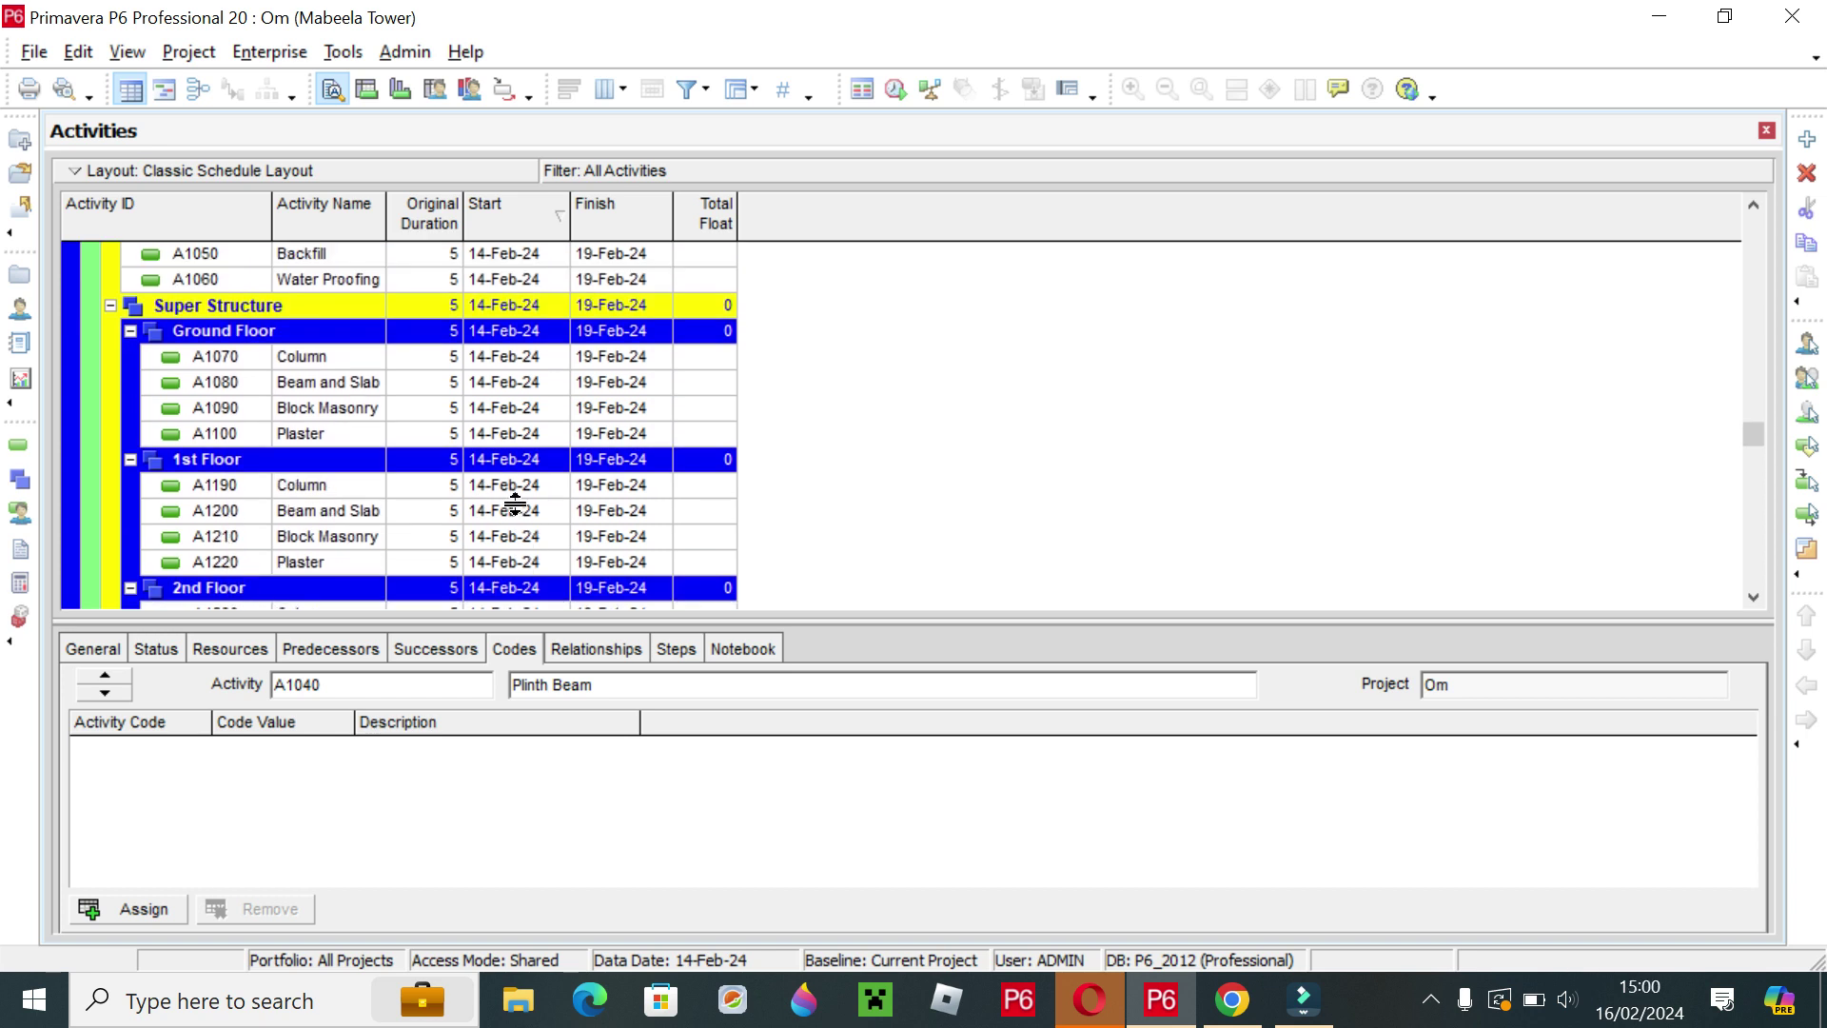
pyautogui.scroll(3, 524, 494)
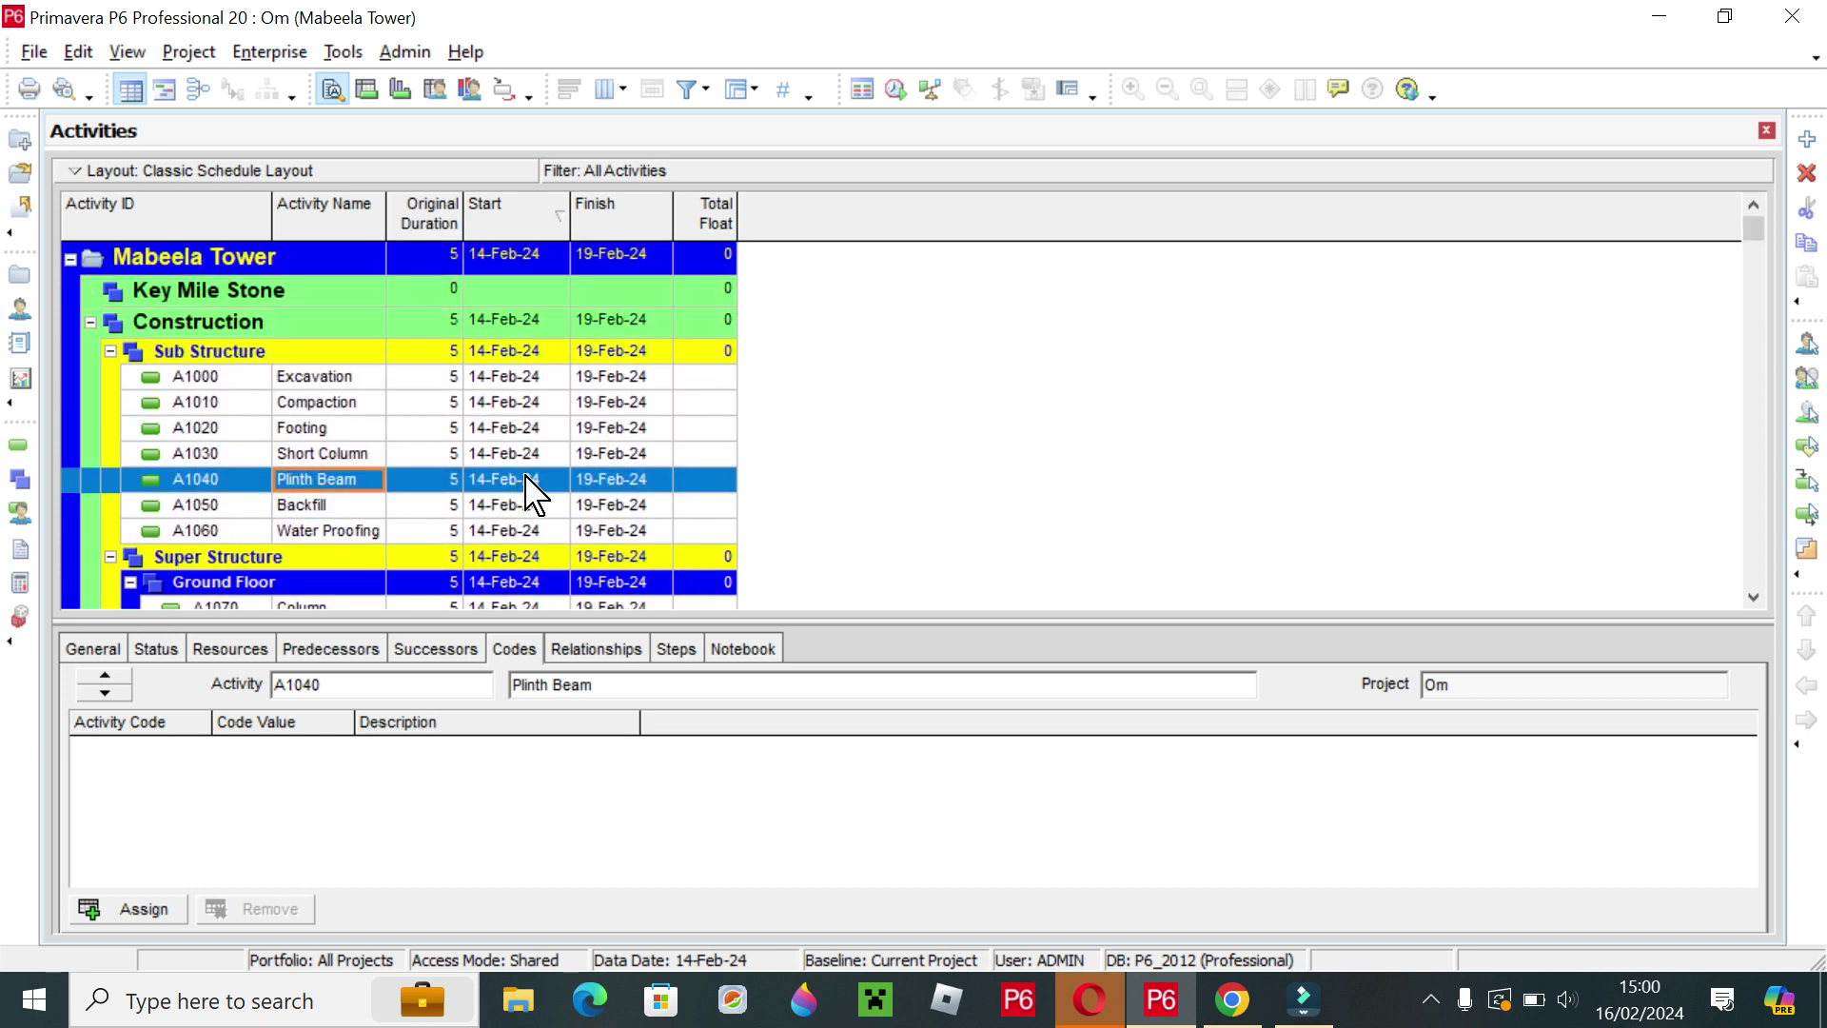
# Examine the original durations of the Sub Structure activities from Excavation to Short Column.
pyautogui.click(434, 380)
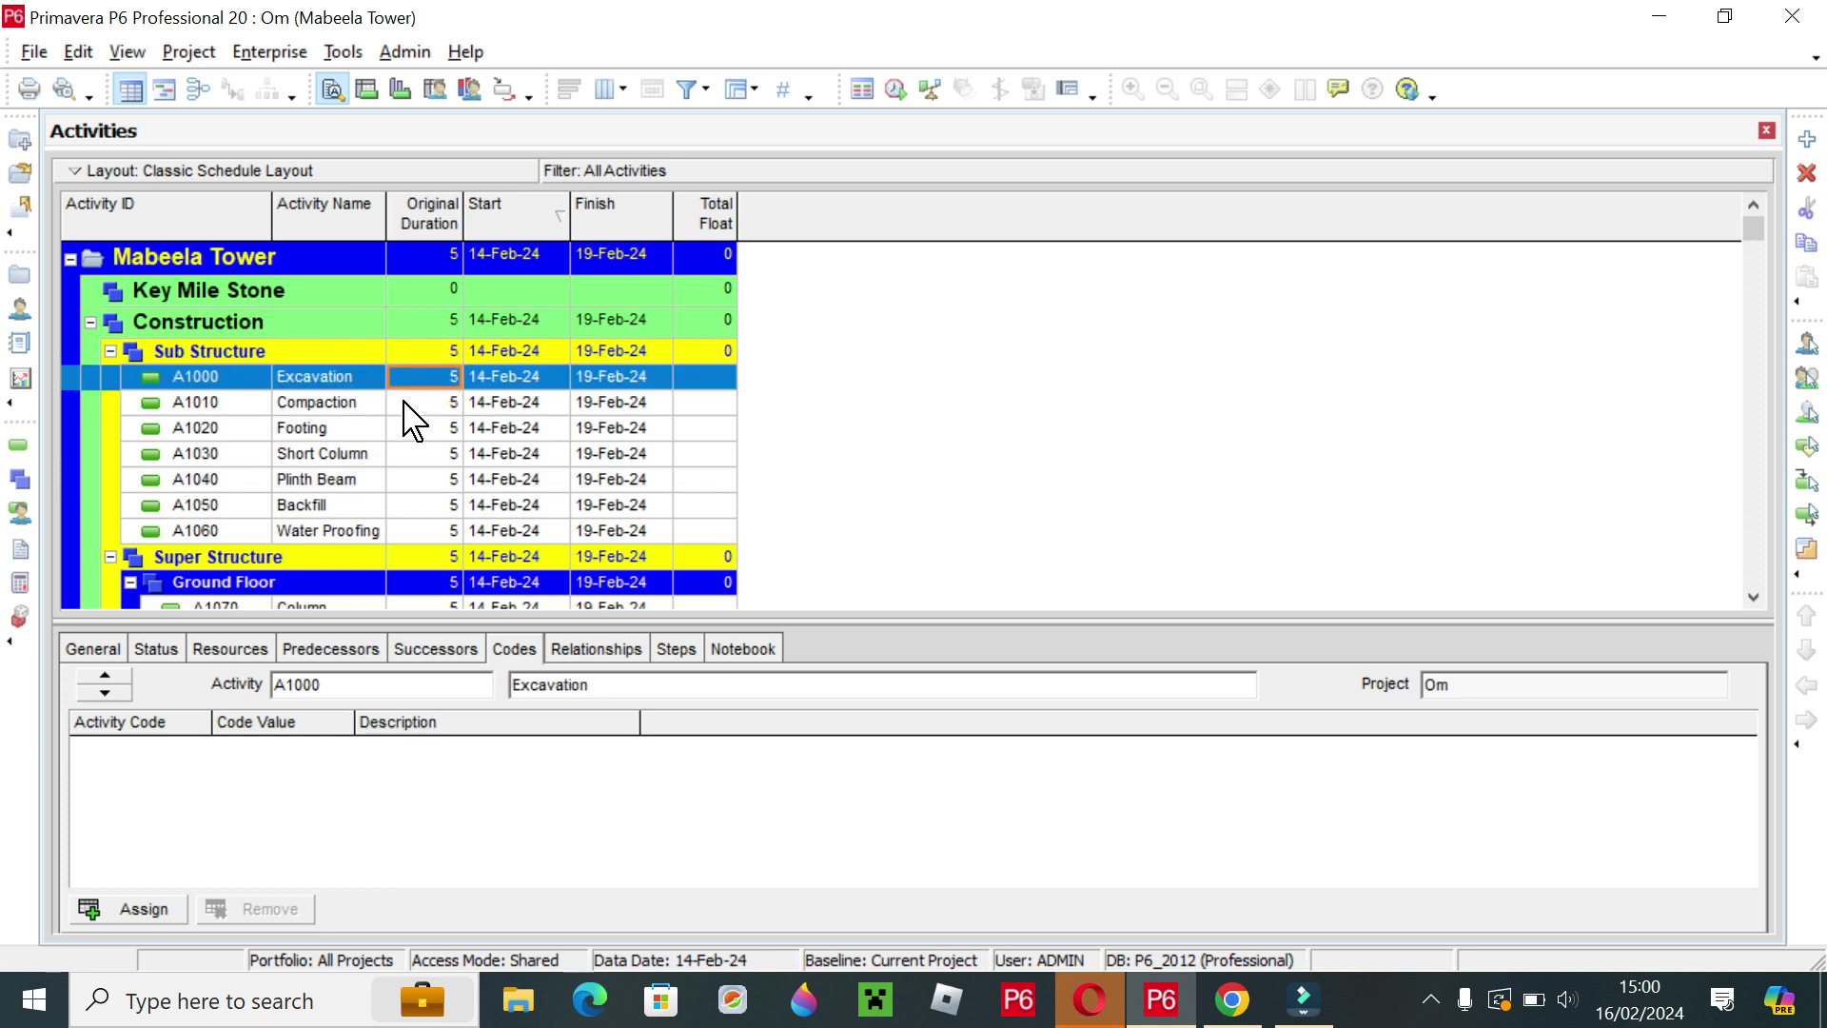
pyautogui.click(331, 405)
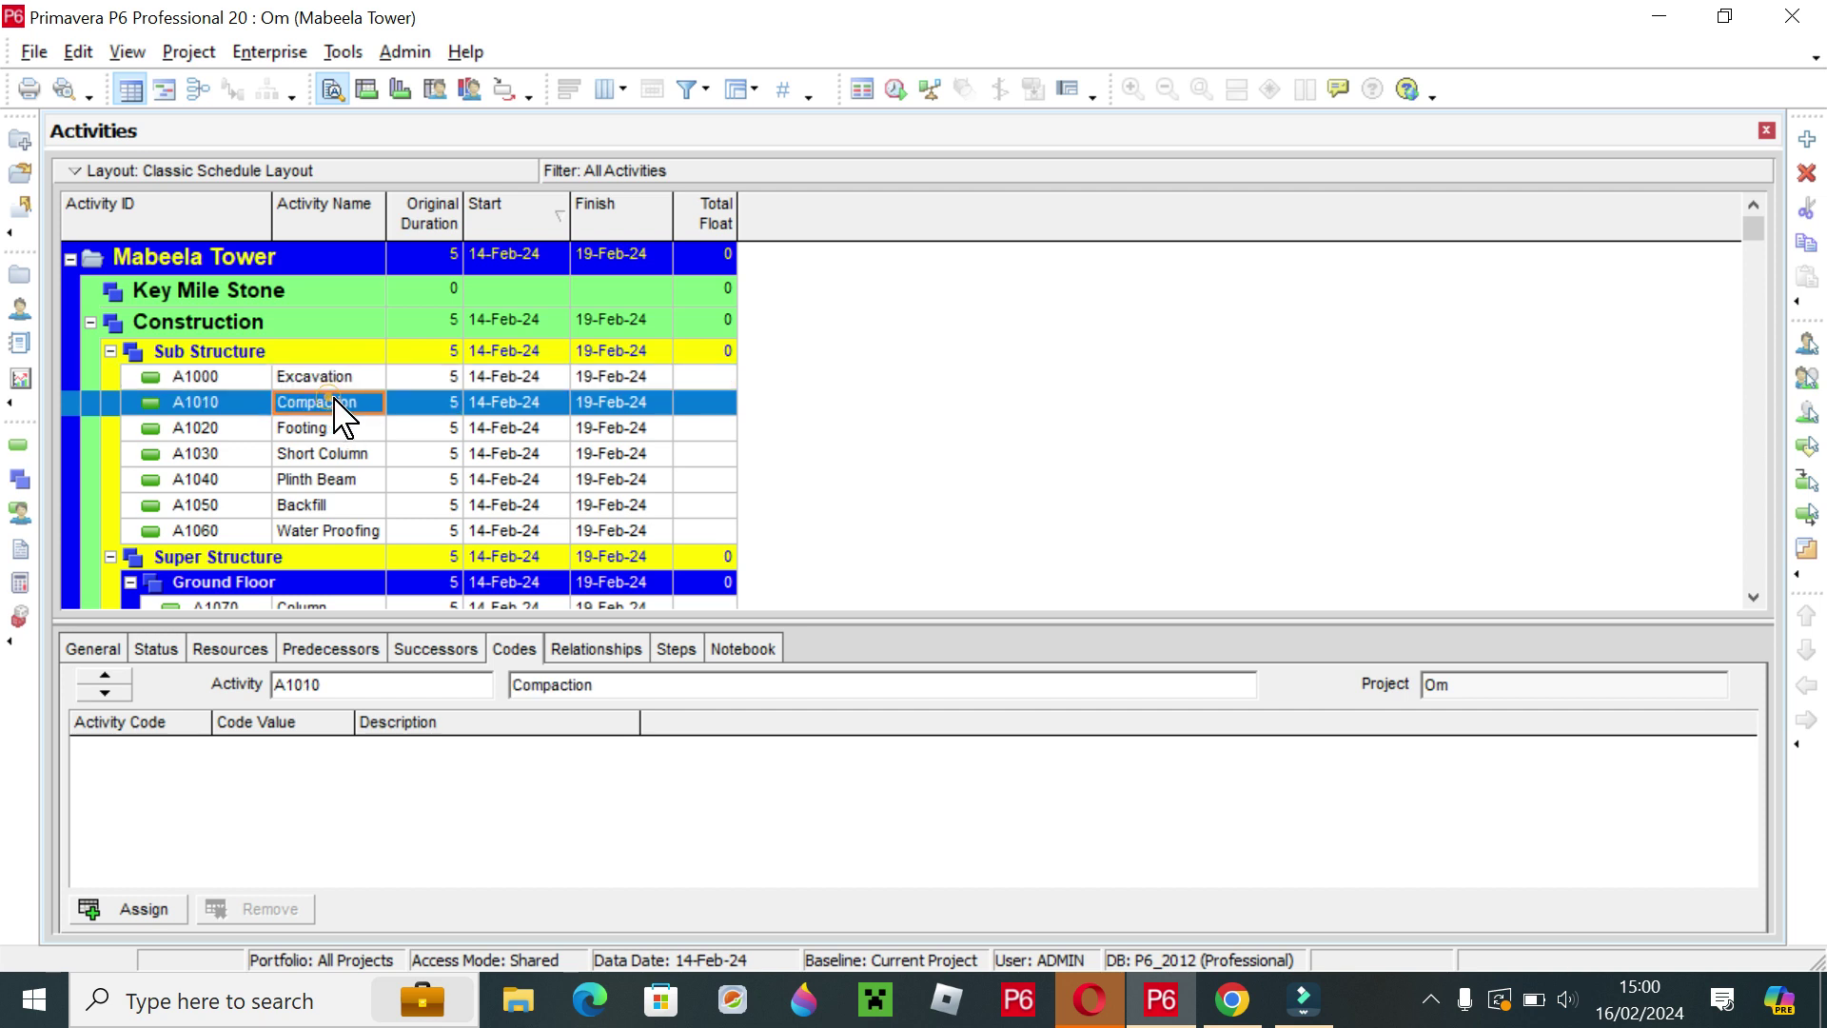
pyautogui.click(424, 376)
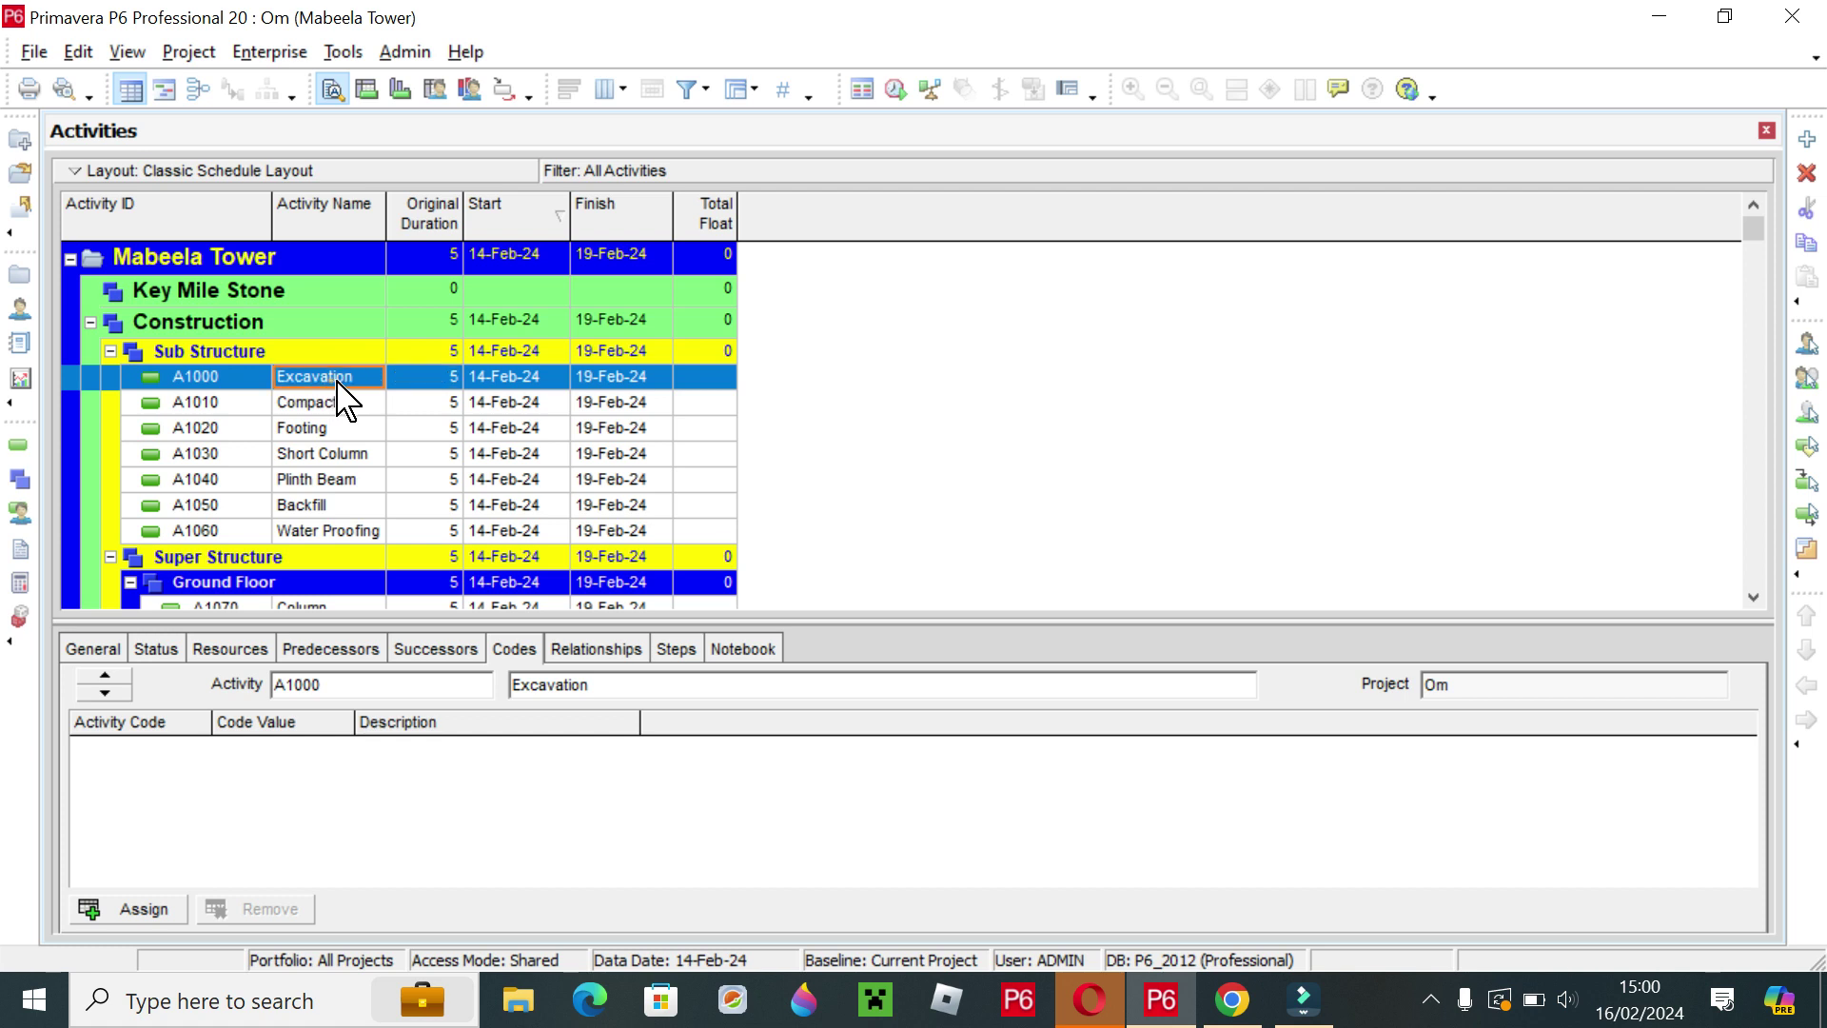
pyautogui.click(423, 381)
pyautogui.click(360, 402)
pyautogui.click(358, 377)
pyautogui.click(445, 428)
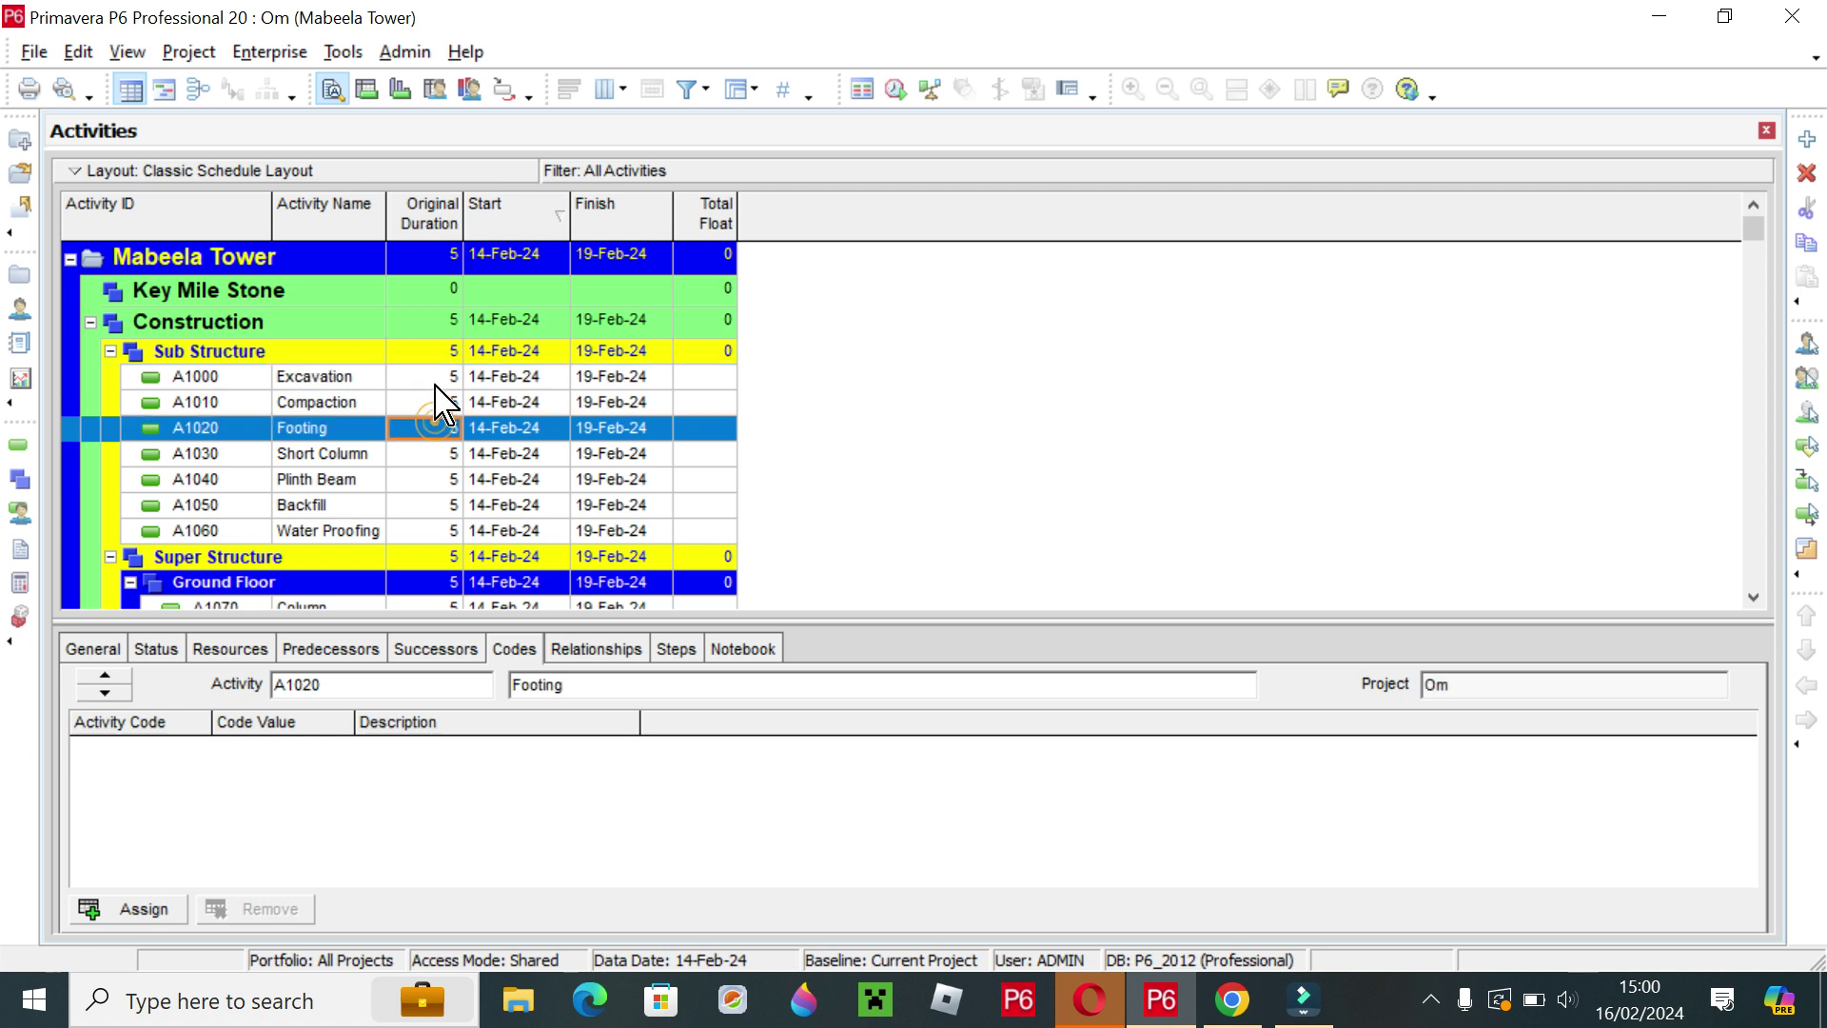
pyautogui.click(434, 381)
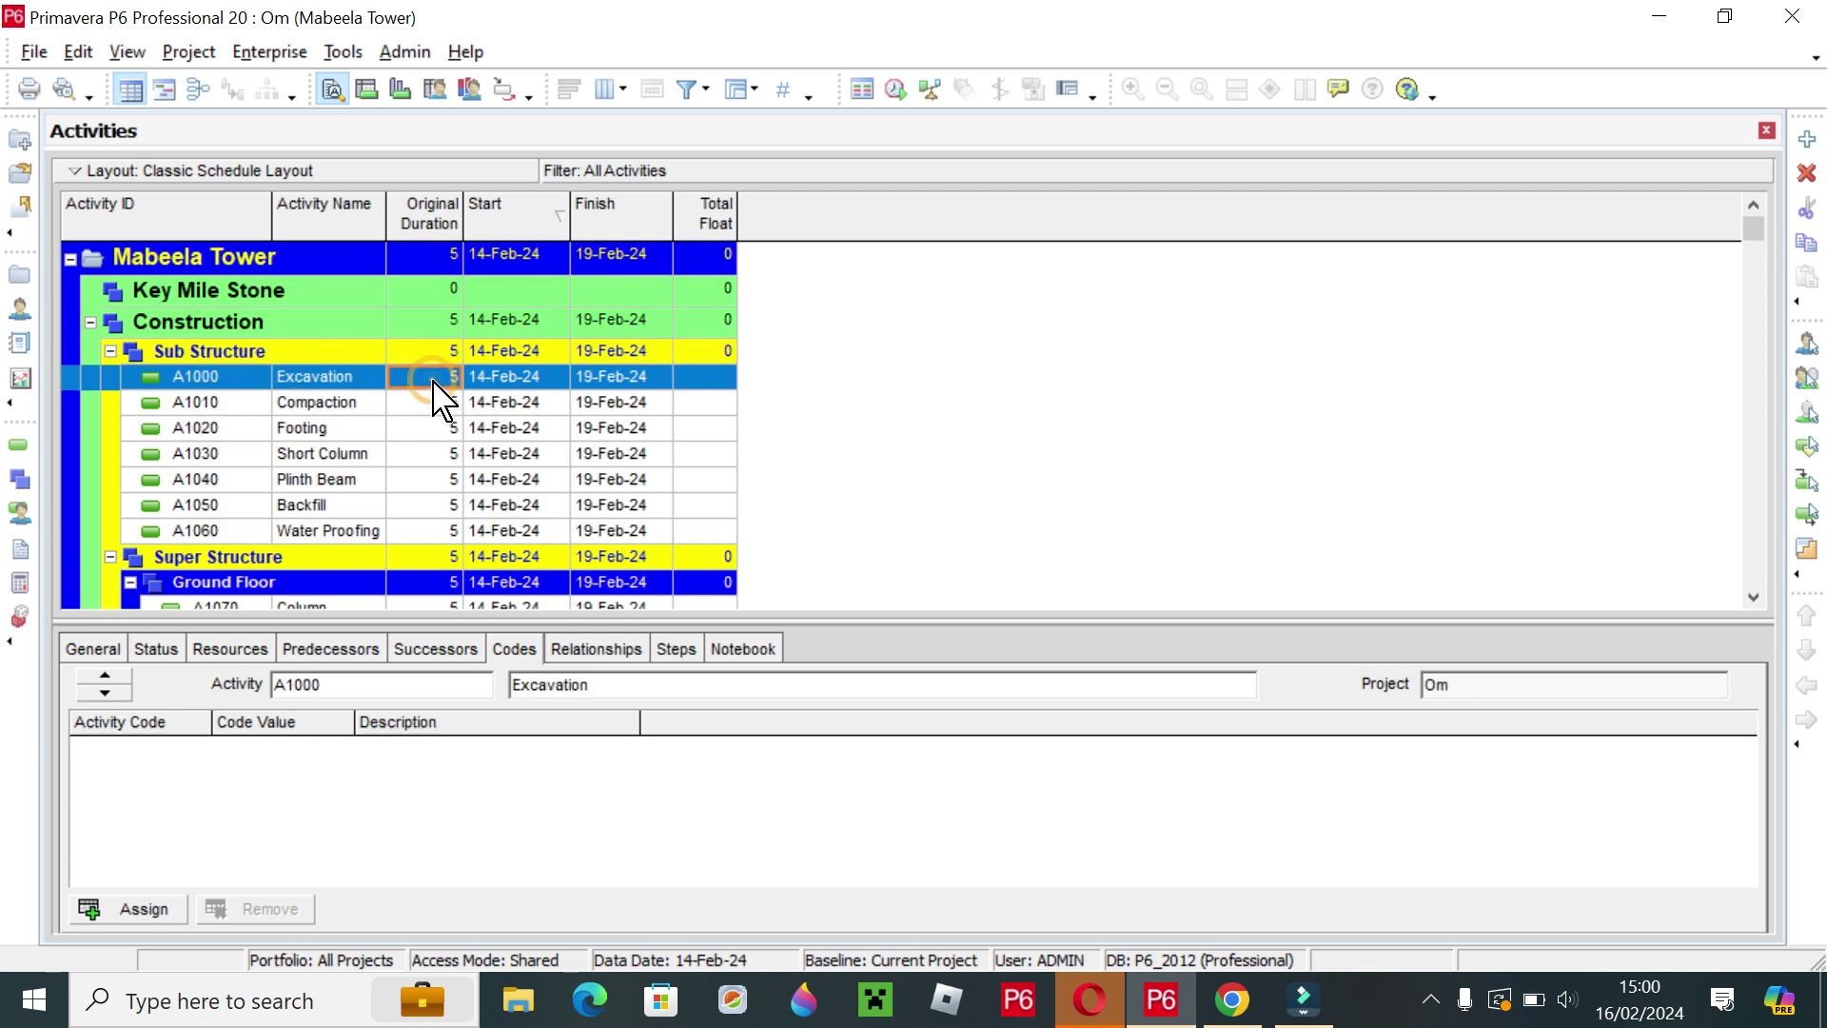
pyautogui.click(427, 405)
pyautogui.click(437, 459)
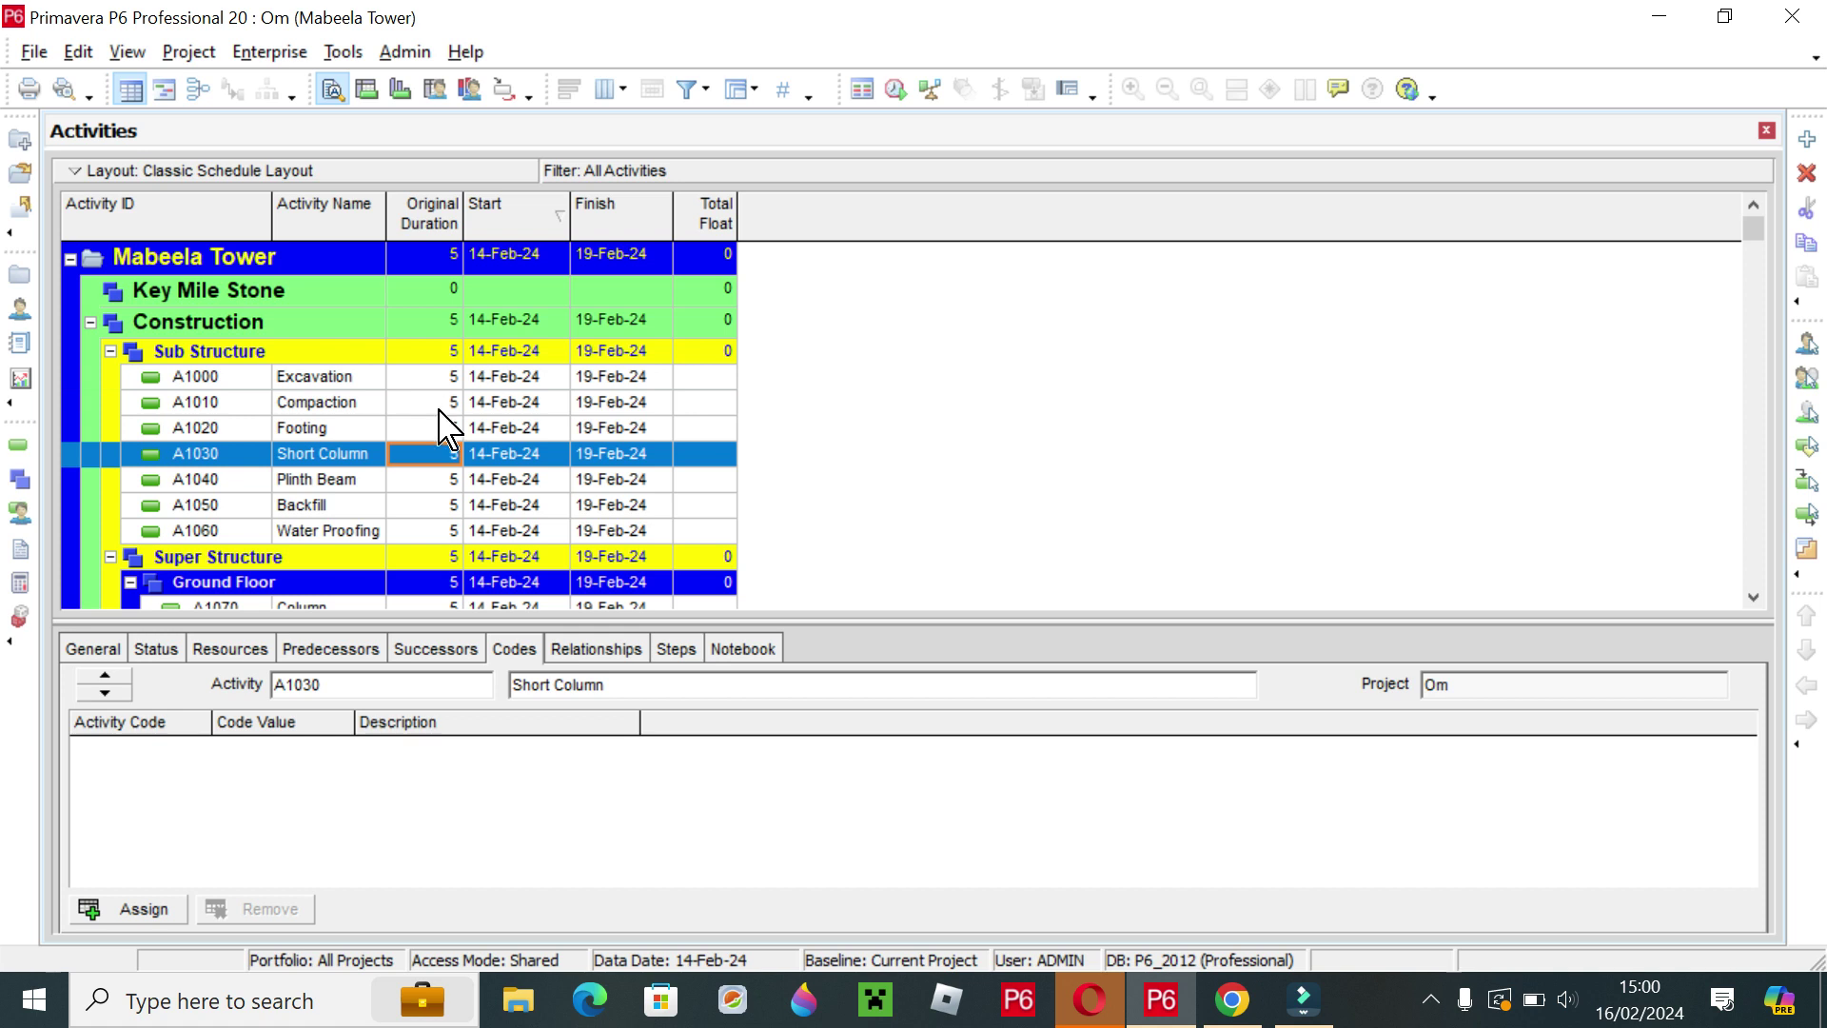
pyautogui.click(439, 404)
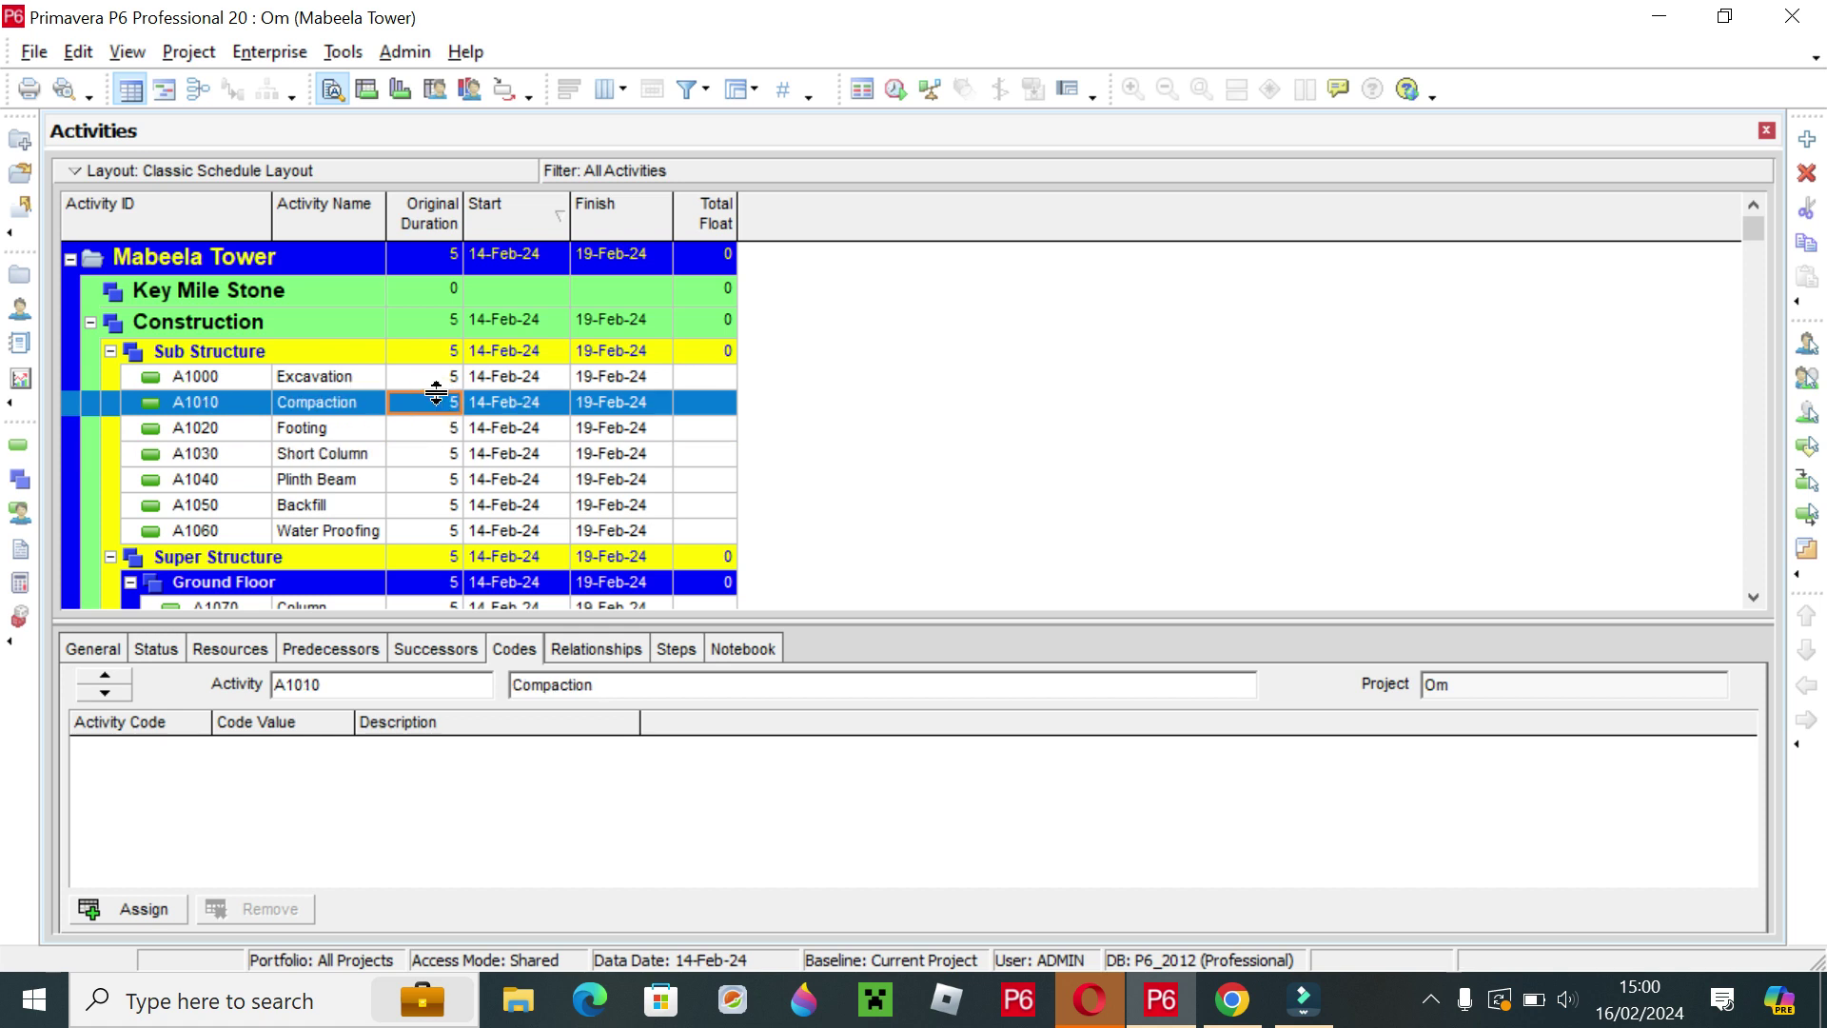
pyautogui.click(423, 452)
# Set the original duration of the Excavation activity under Sub Structure to 10 days.
pyautogui.click(355, 379)
pyautogui.click(440, 378)
pyautogui.click(441, 378)
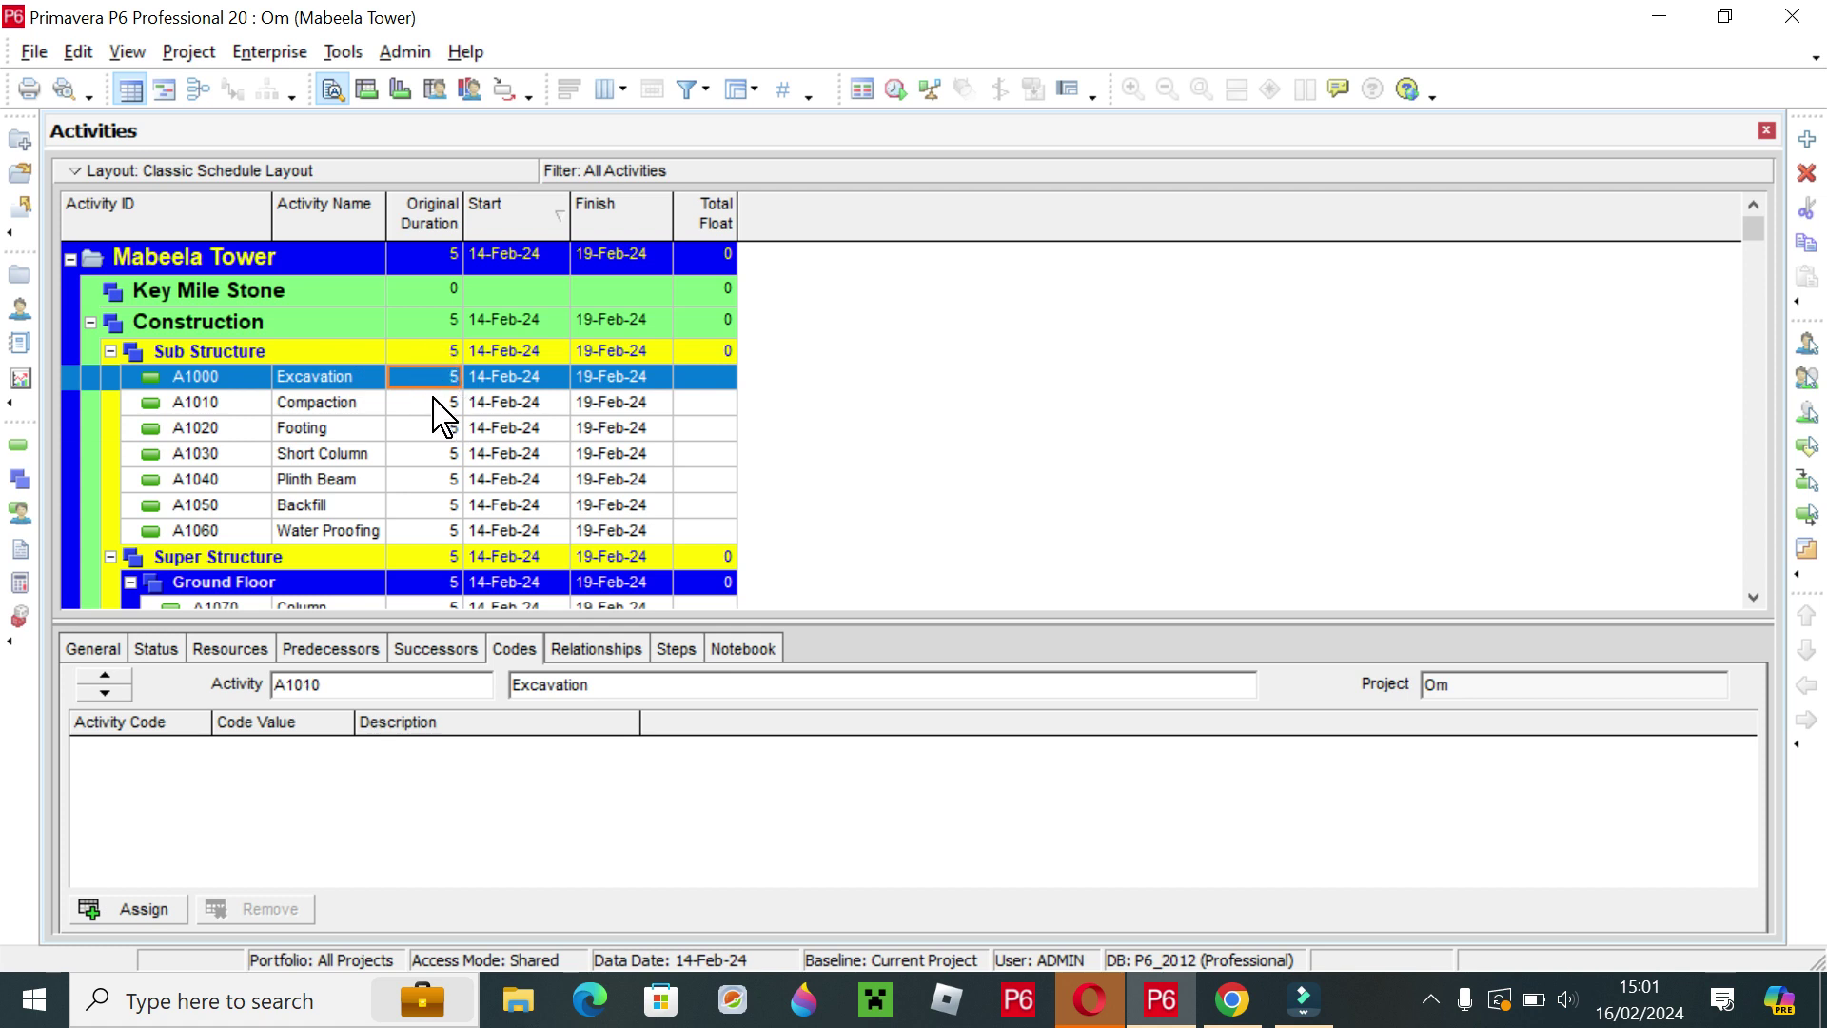
pyautogui.click(436, 403)
pyautogui.click(433, 375)
pyautogui.click(433, 376)
pyautogui.write('10')
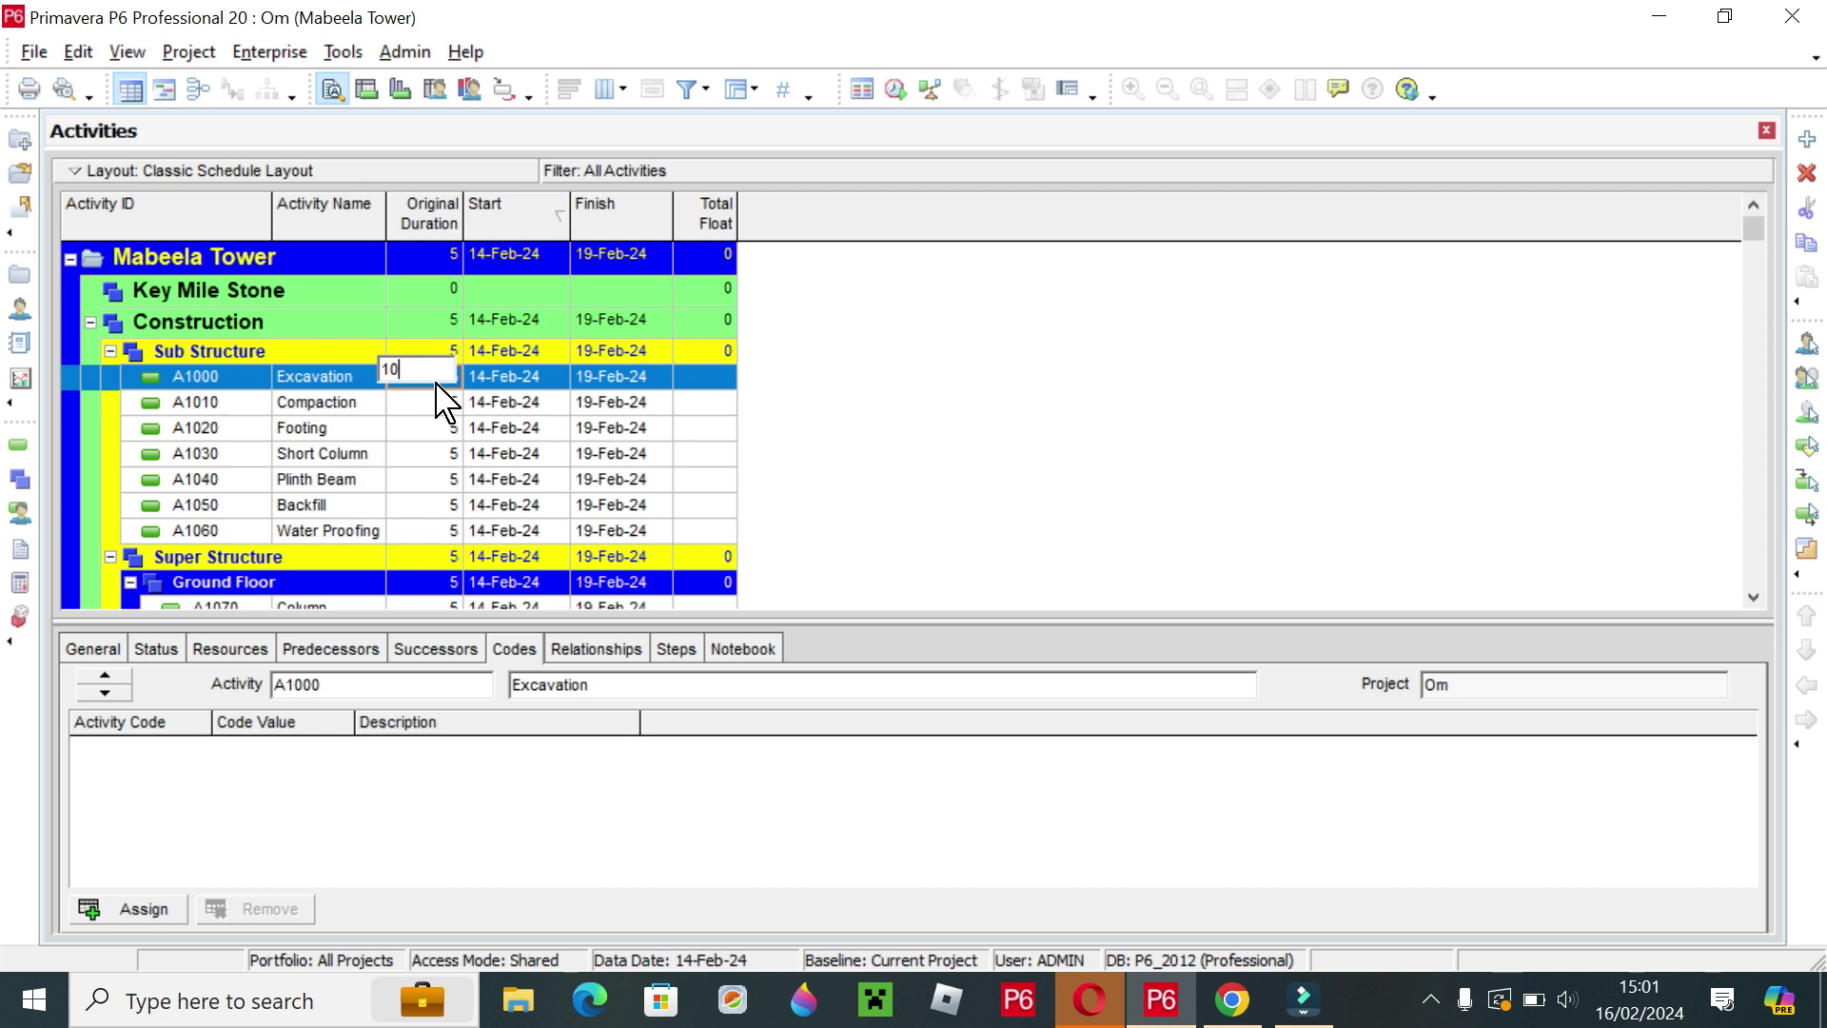
pyautogui.click(443, 426)
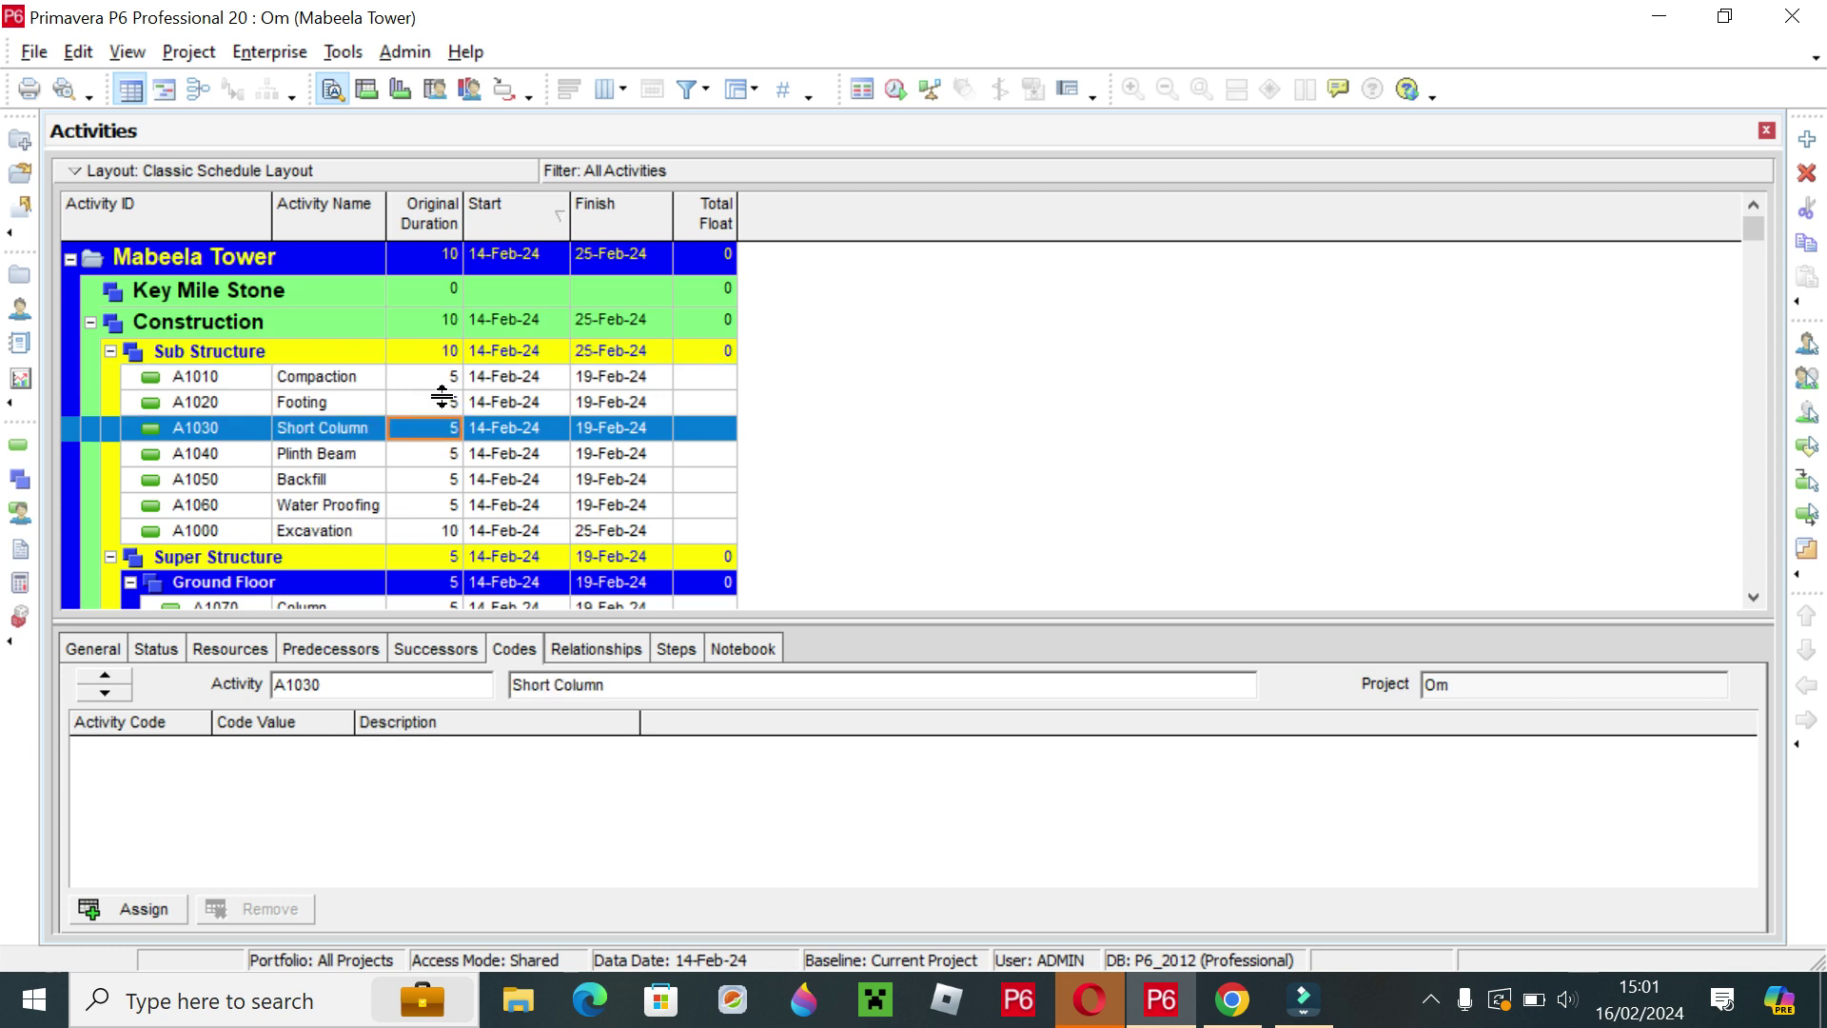
# Set the original duration of the Compaction activity under Sub Structure to 2 days.
pyautogui.click(423, 428)
pyautogui.click(425, 377)
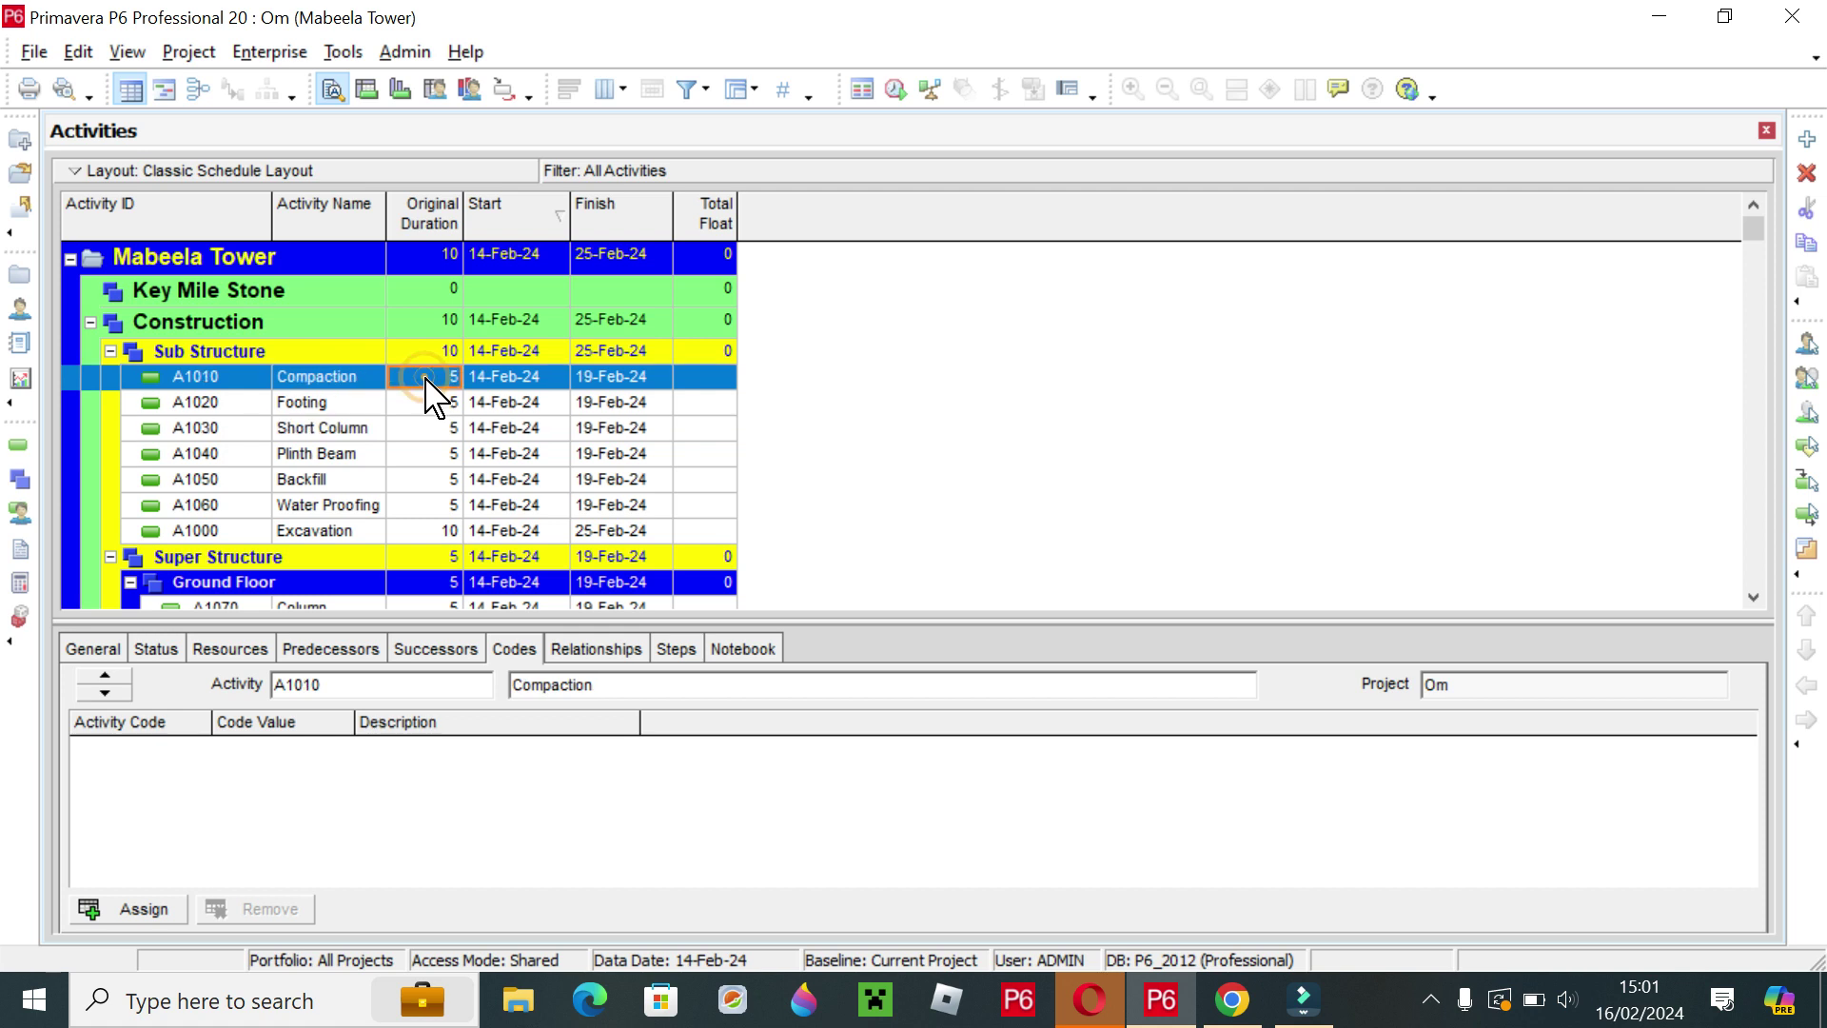
pyautogui.write('2')
pyautogui.click(431, 444)
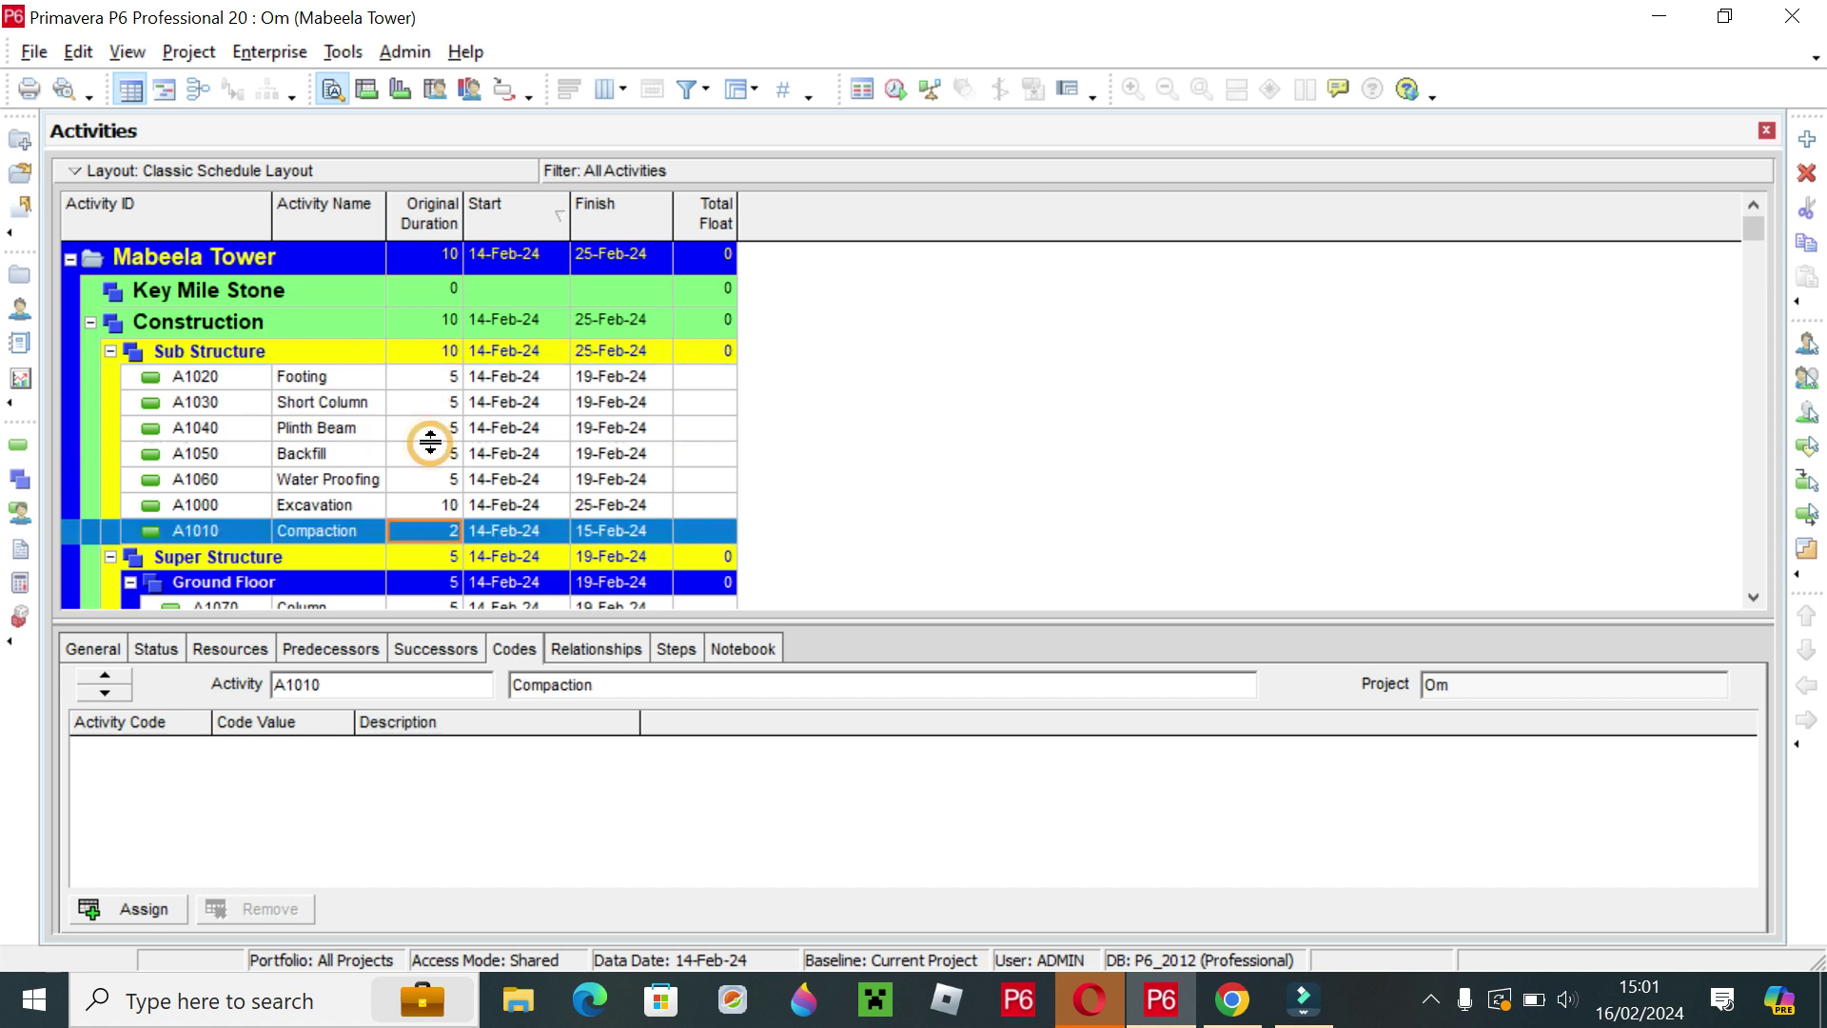
# Set the original duration of the Footing activity under Sub Structure to 12 days.
pyautogui.click(442, 377)
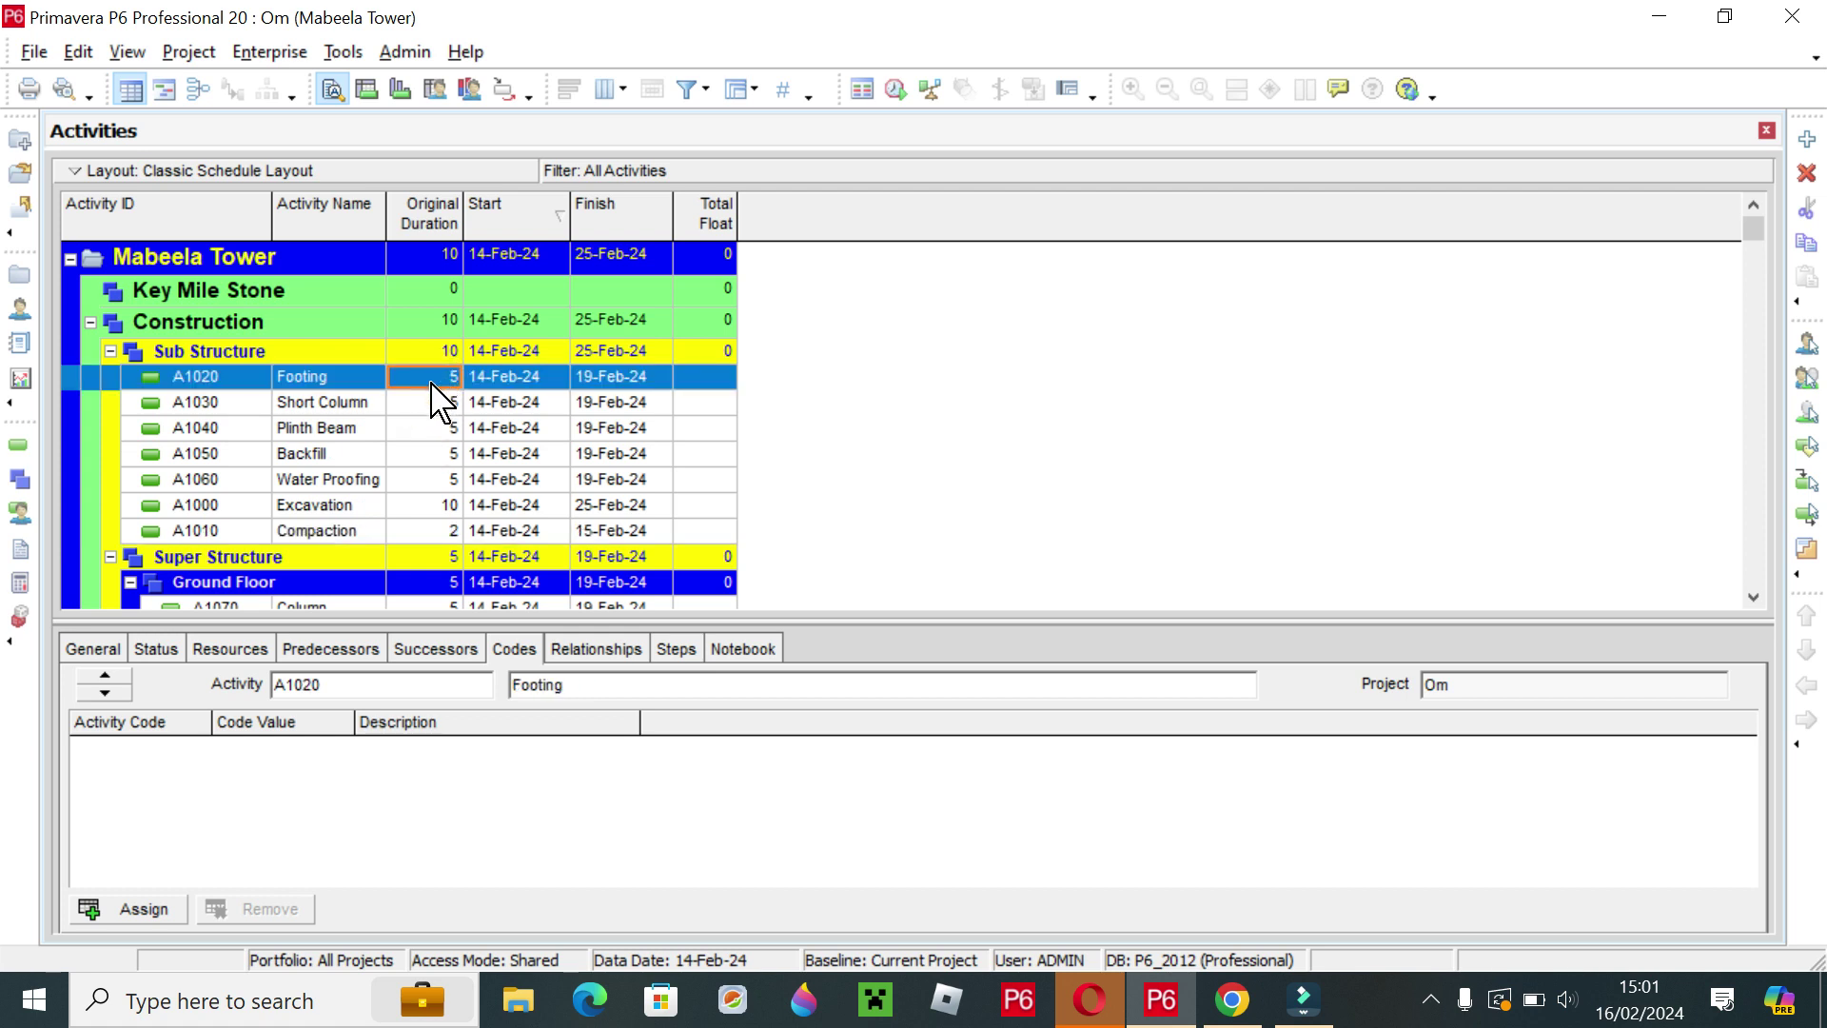
pyautogui.click(433, 405)
pyautogui.click(442, 377)
pyautogui.write('12')
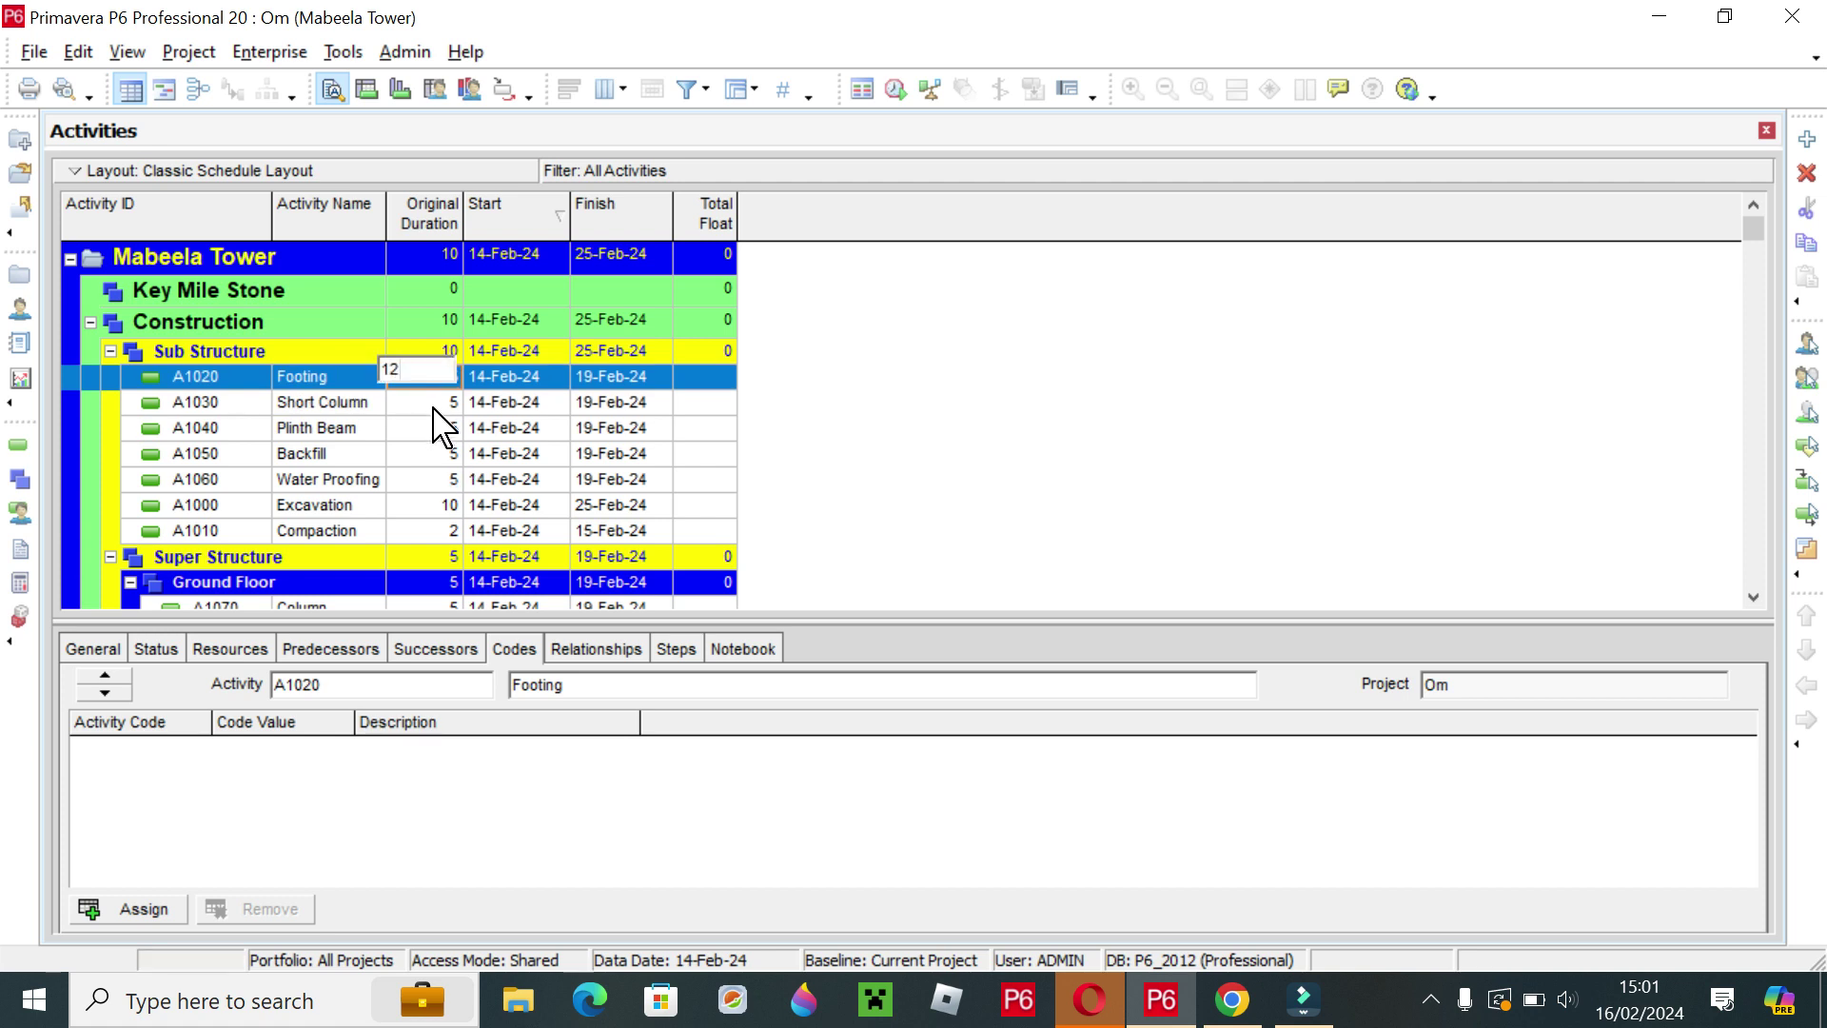
pyautogui.click(432, 427)
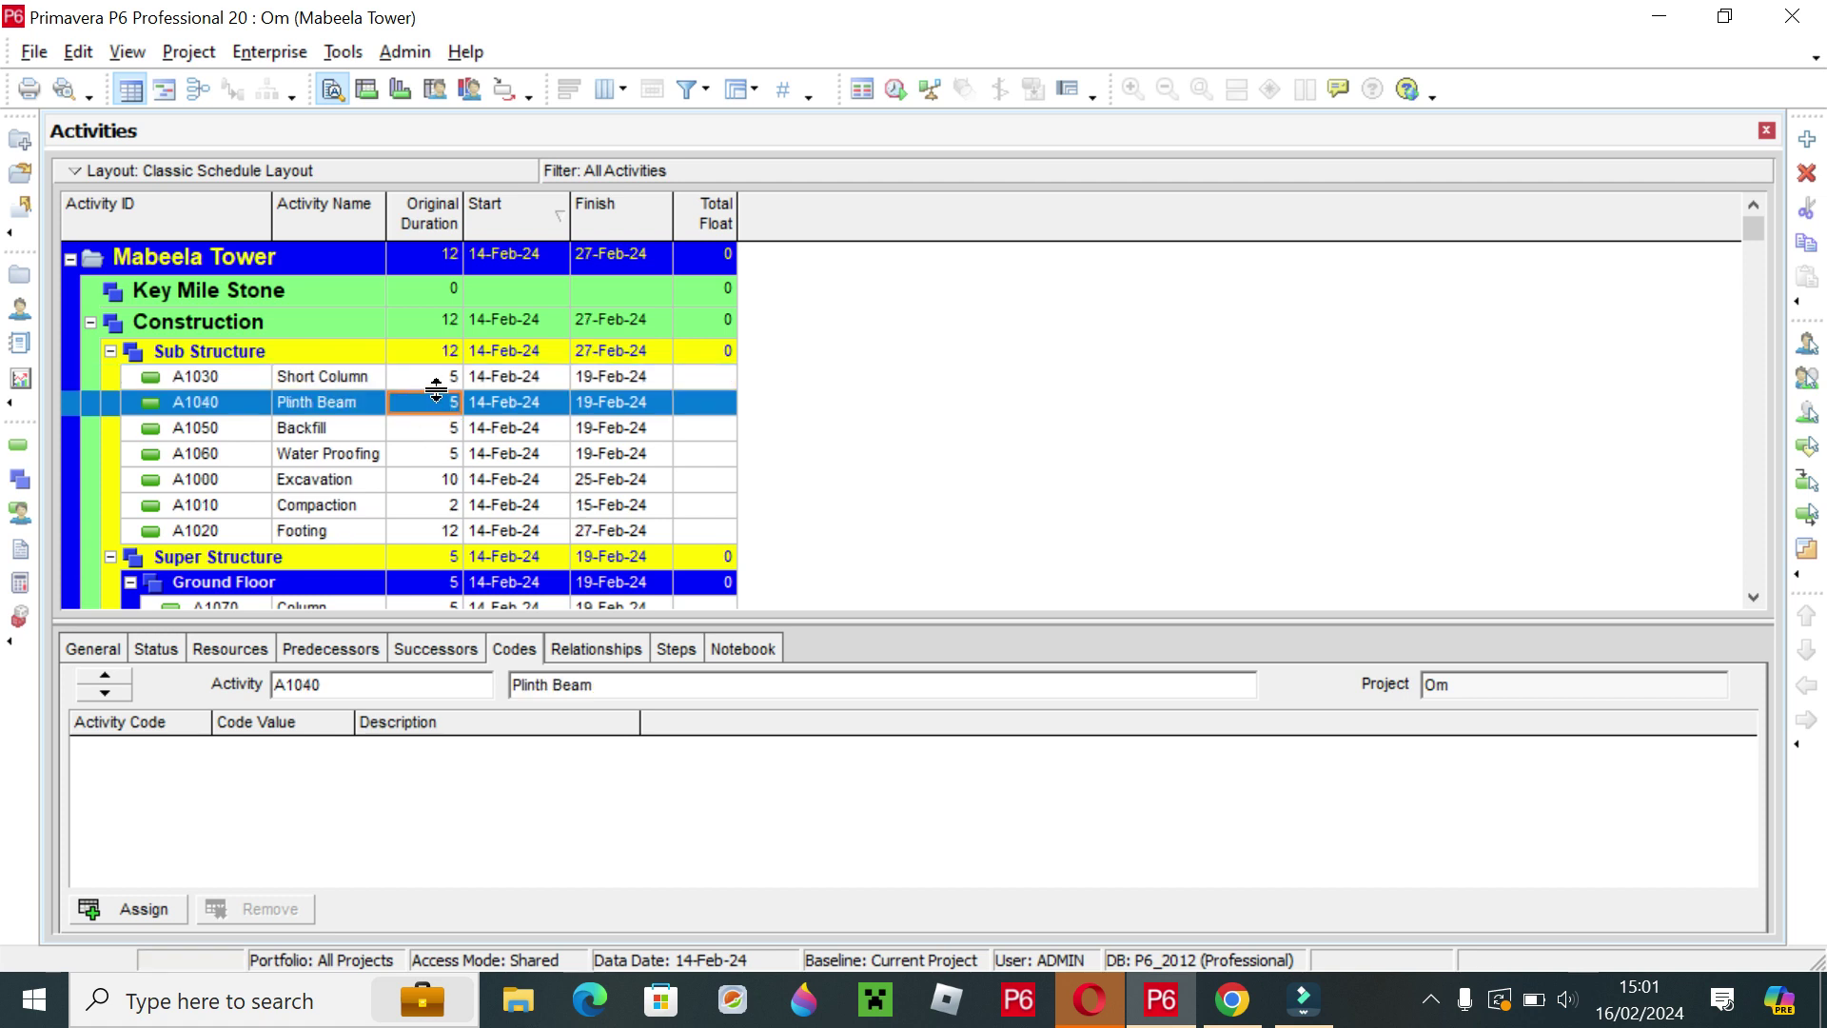
# Set the original durations of the Sub Structure activities Short Column to 15 days and Plinth Beam to 16 days.
pyautogui.click(441, 378)
pyautogui.write('15')
pyautogui.click(434, 404)
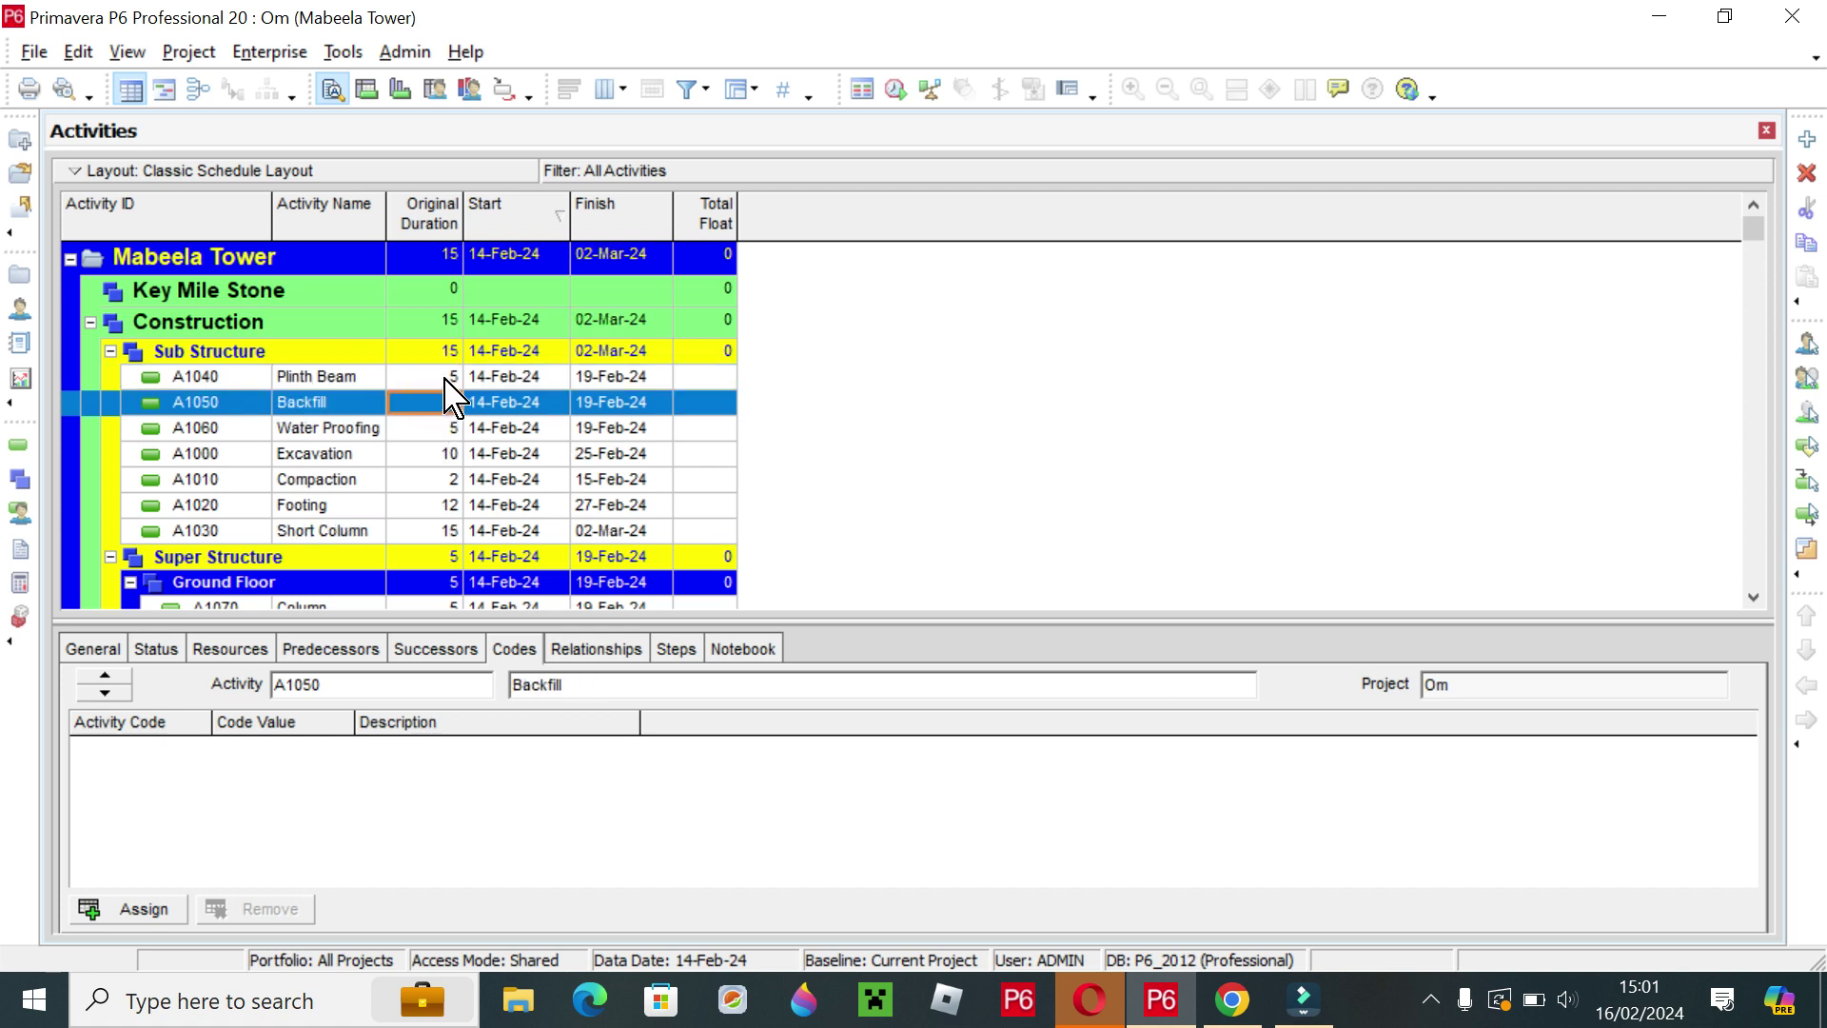
pyautogui.click(444, 378)
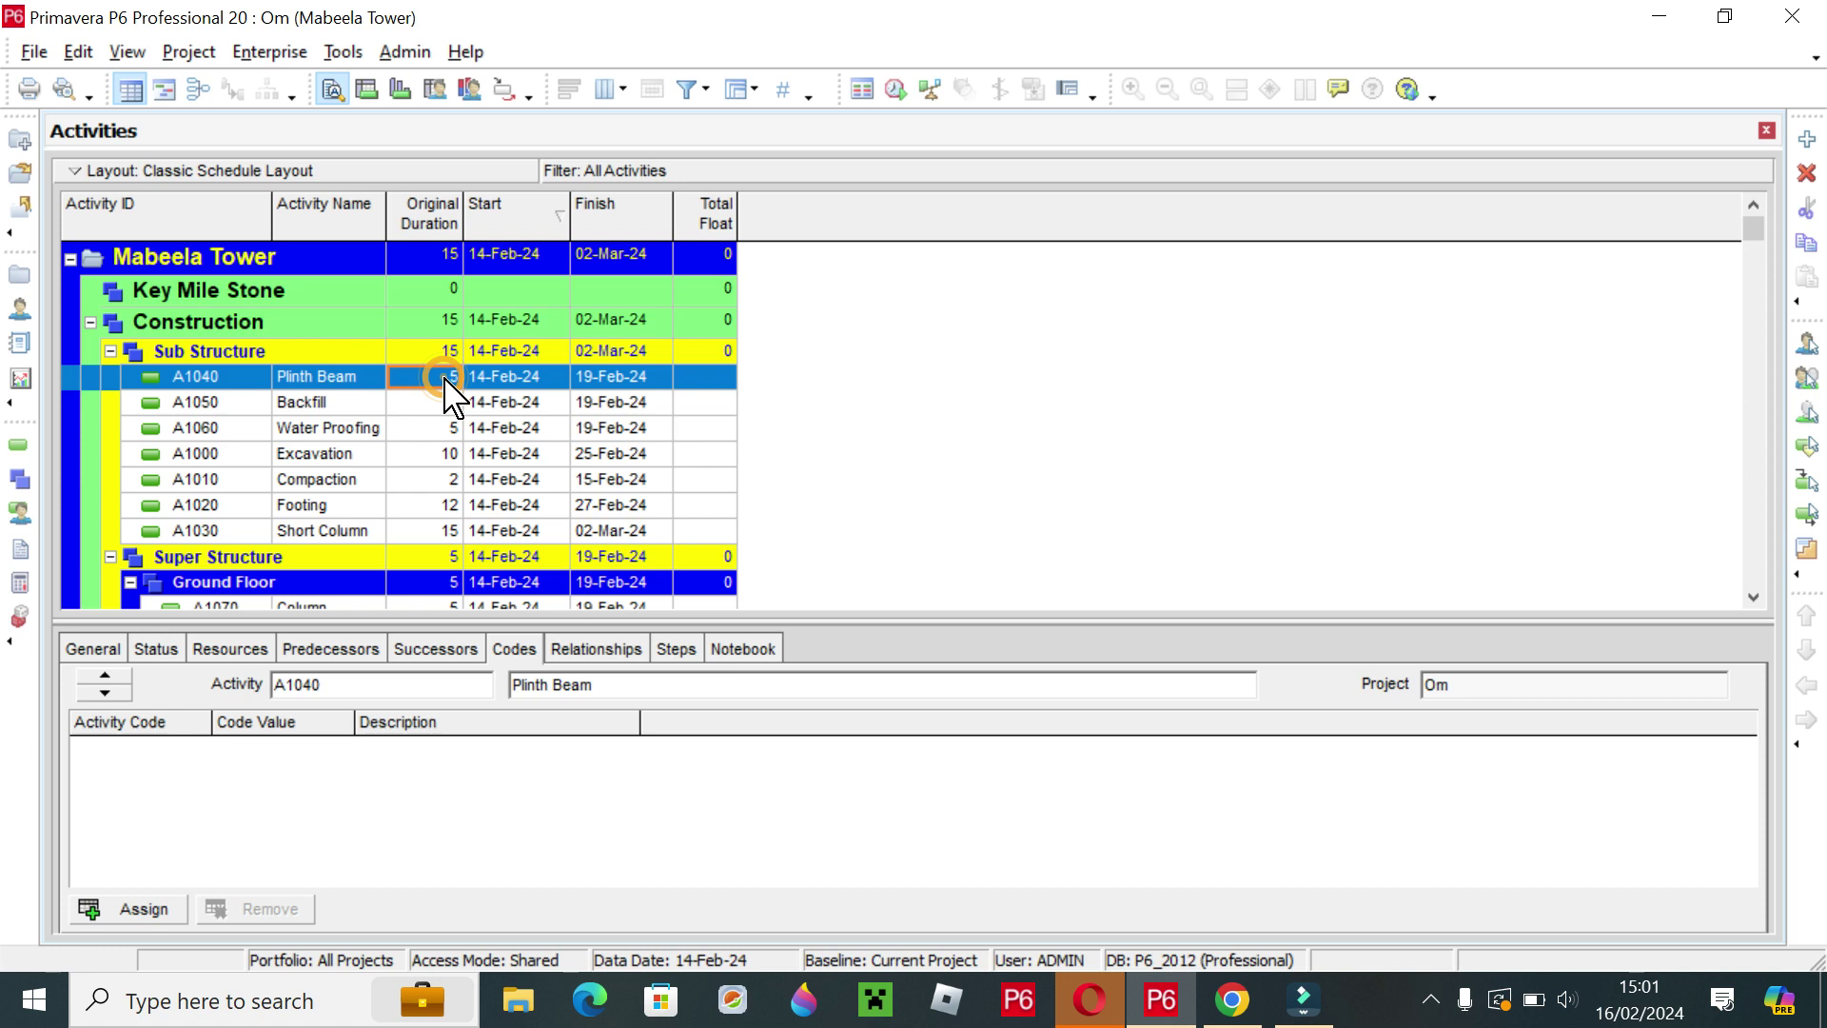
pyautogui.write('16')
pyautogui.click(441, 395)
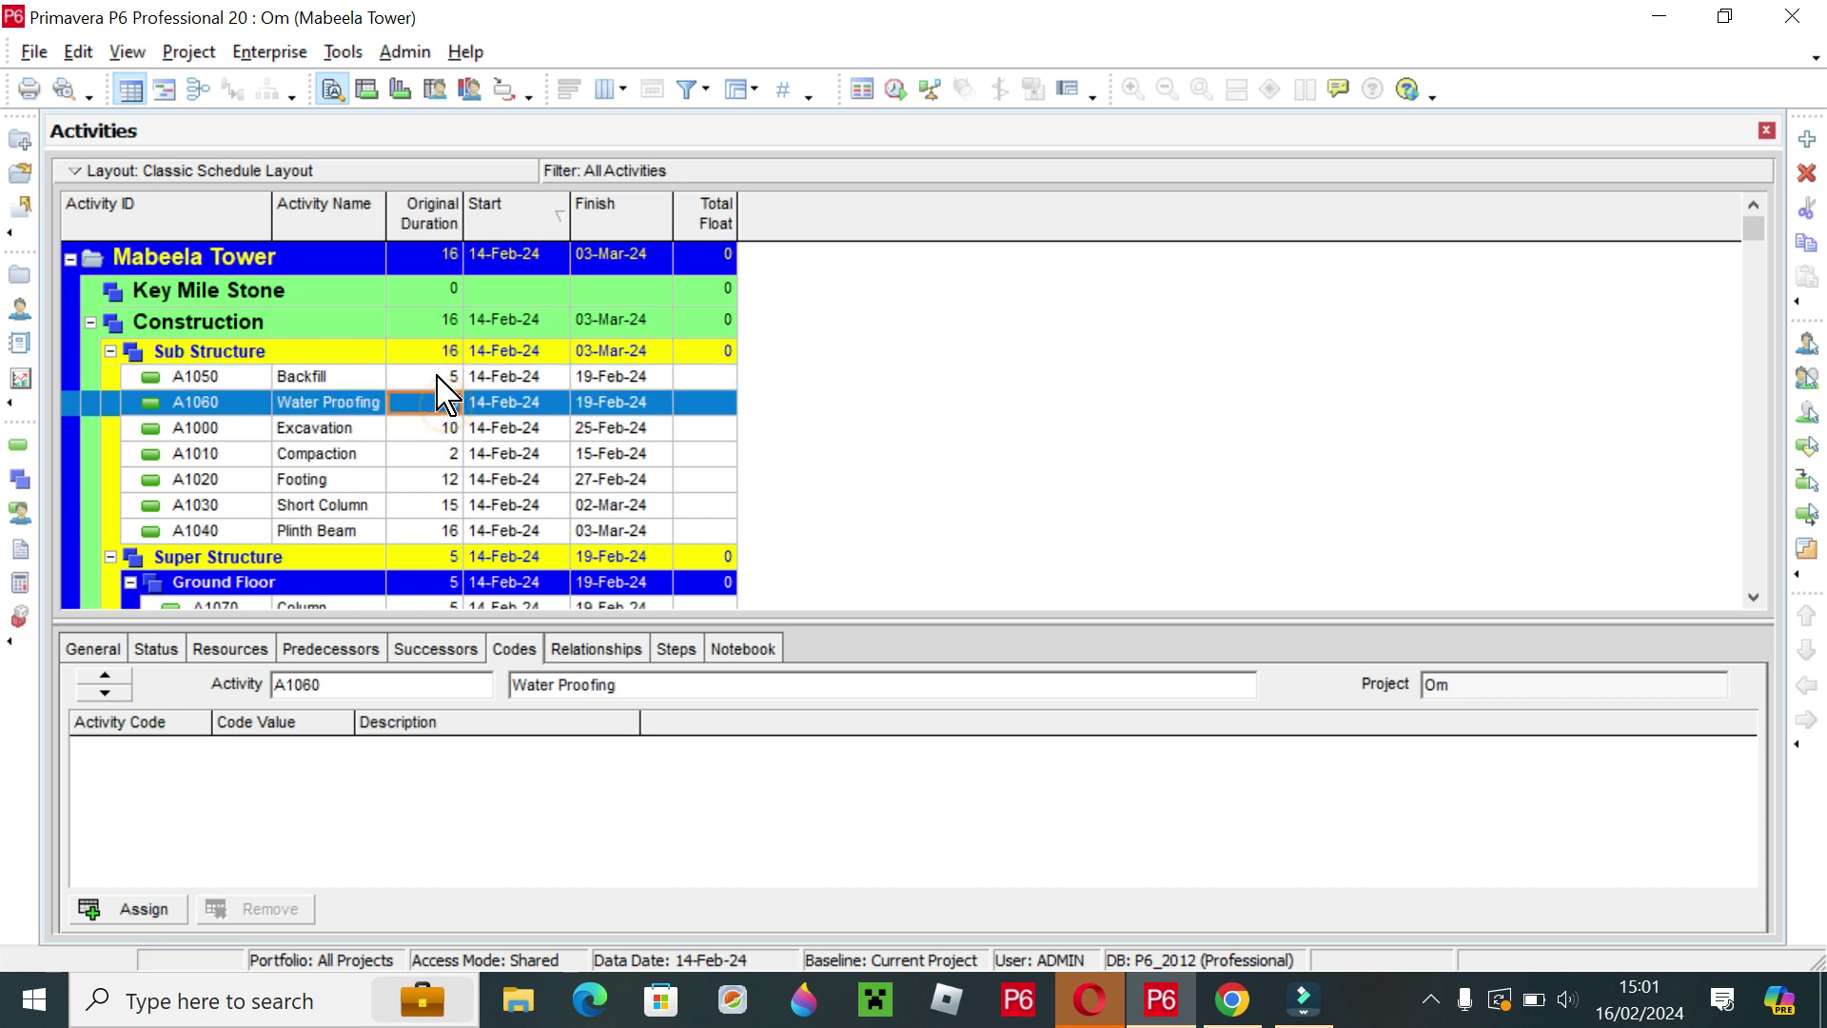
# Set the original durations of the Sub Structure activities Backfill to 8 days and Water Proofing to 2 days.
pyautogui.click(438, 376)
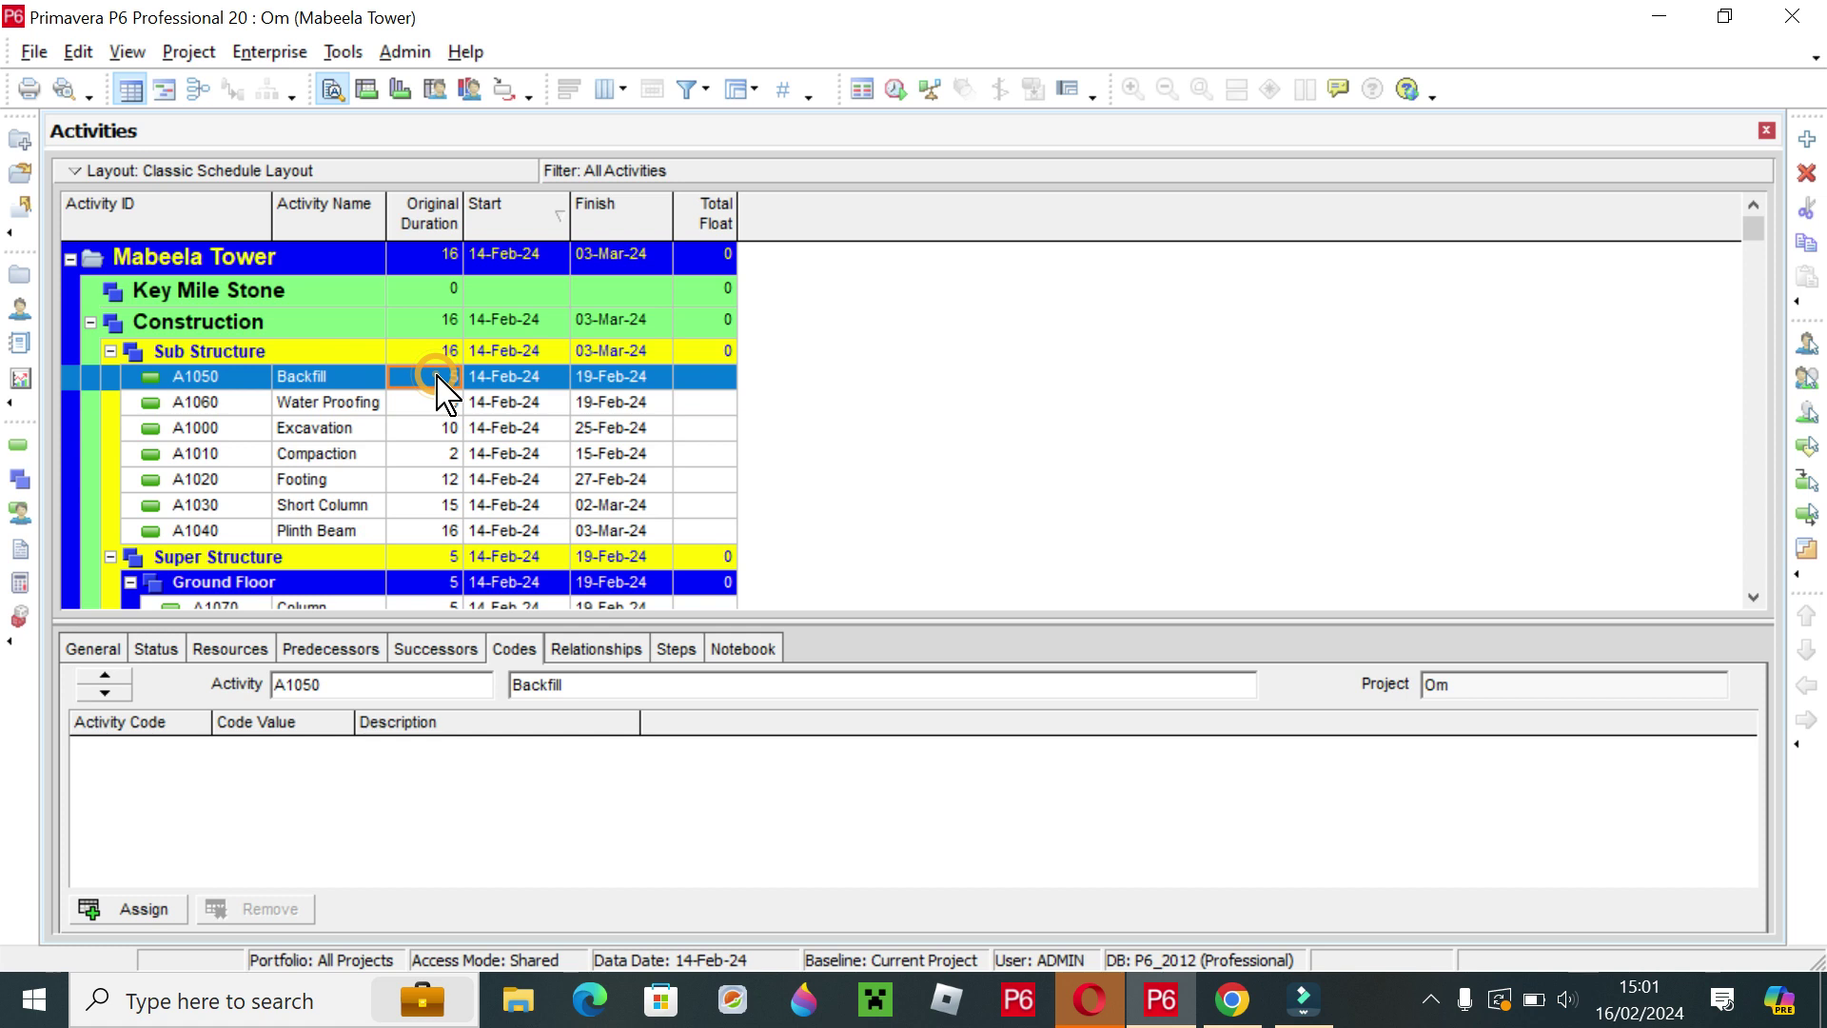
pyautogui.write('8')
pyautogui.click(423, 454)
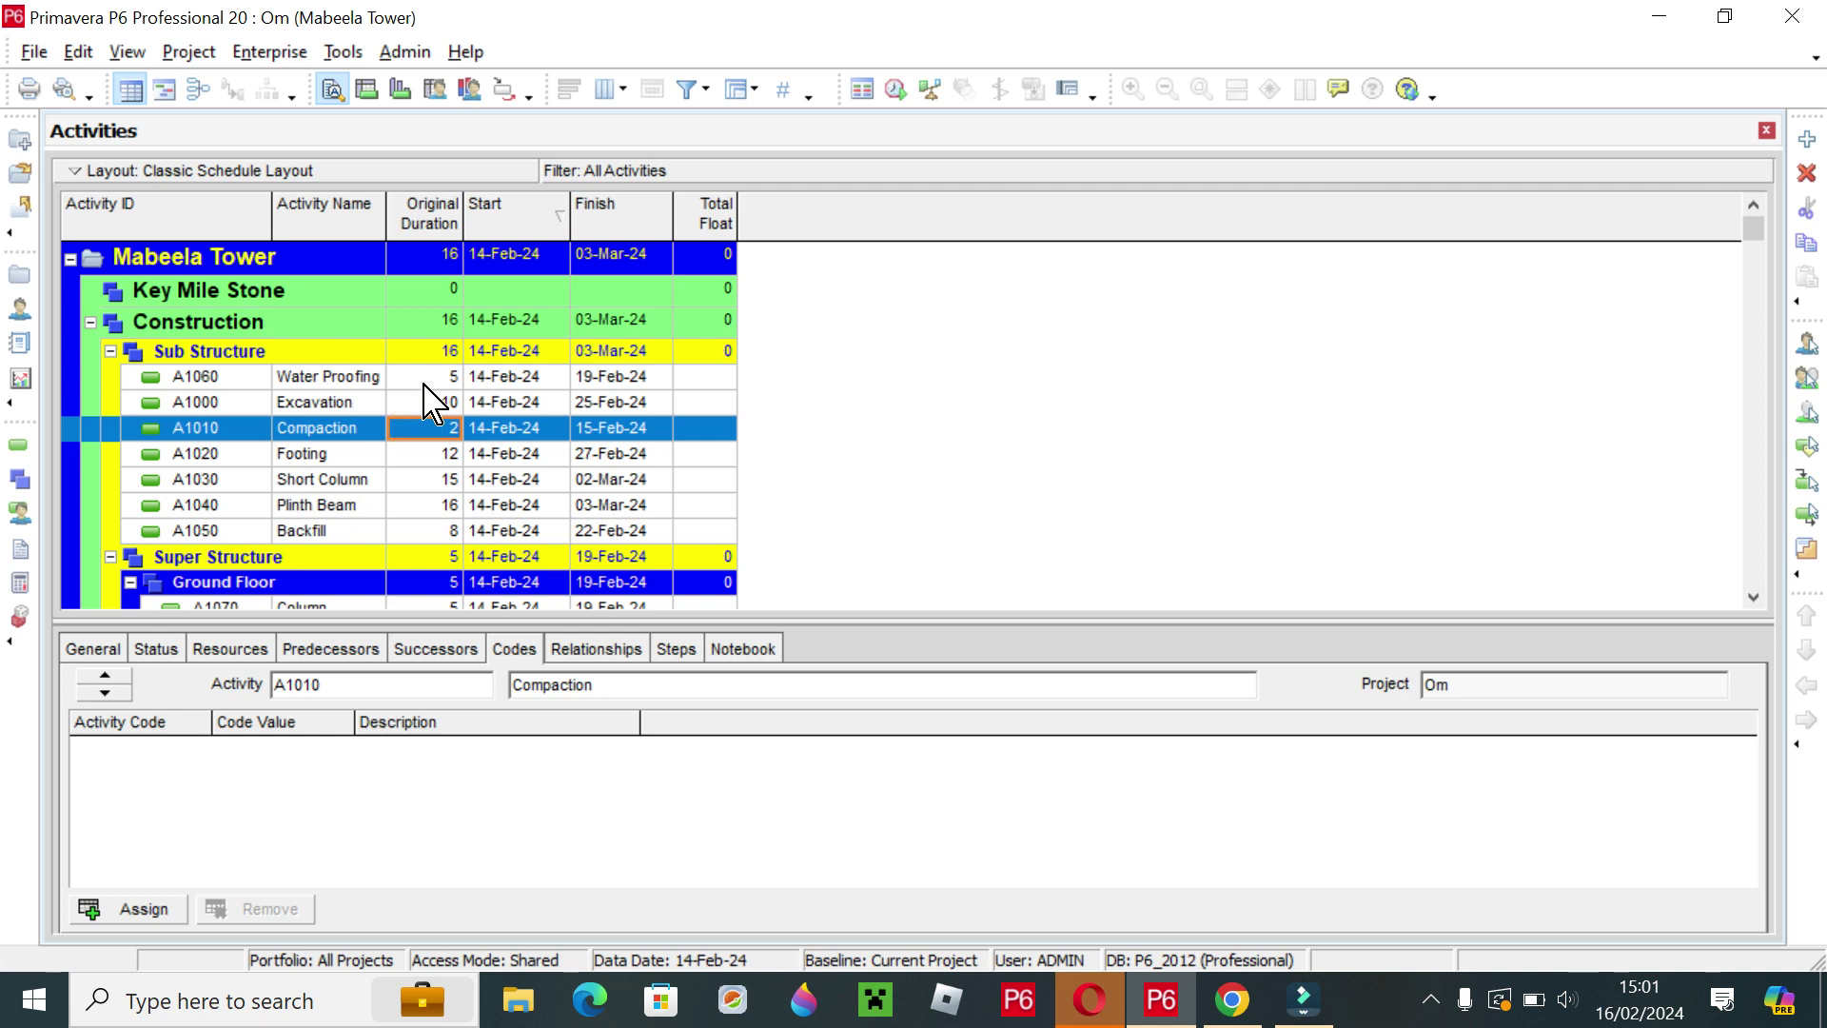
pyautogui.click(423, 372)
pyautogui.click(430, 378)
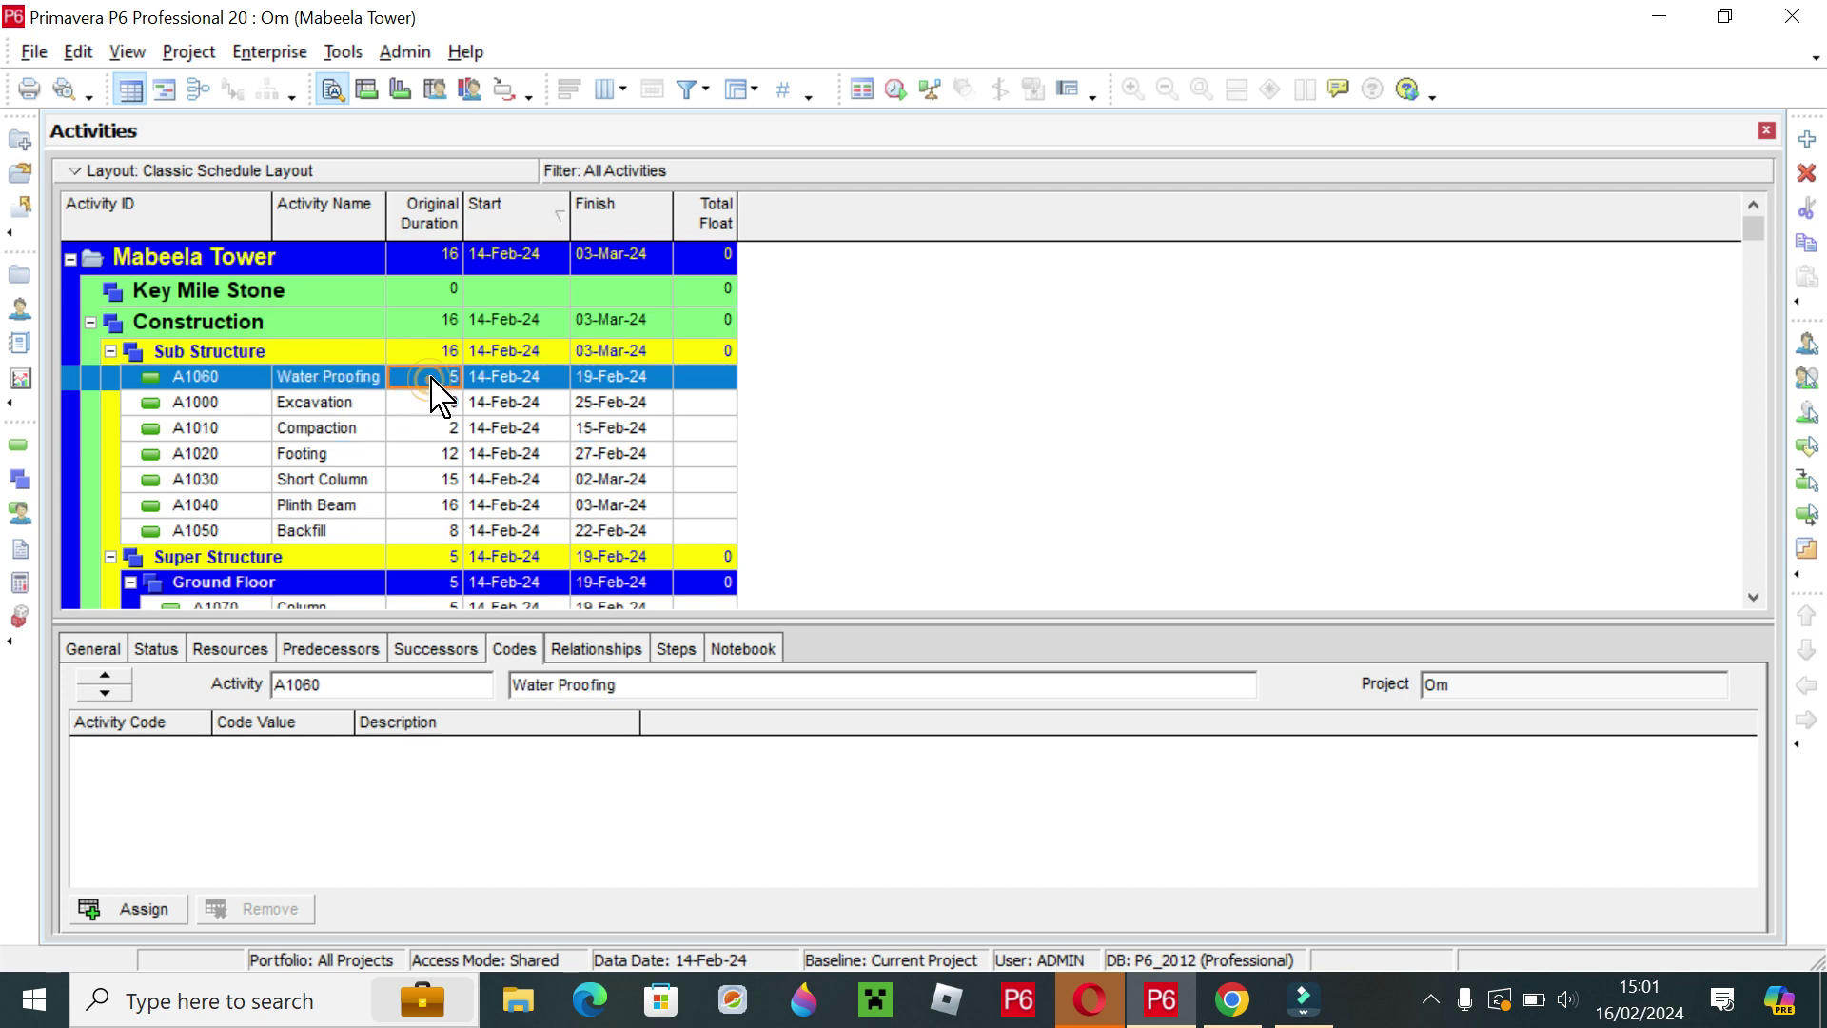
pyautogui.write('2')
pyautogui.click(430, 475)
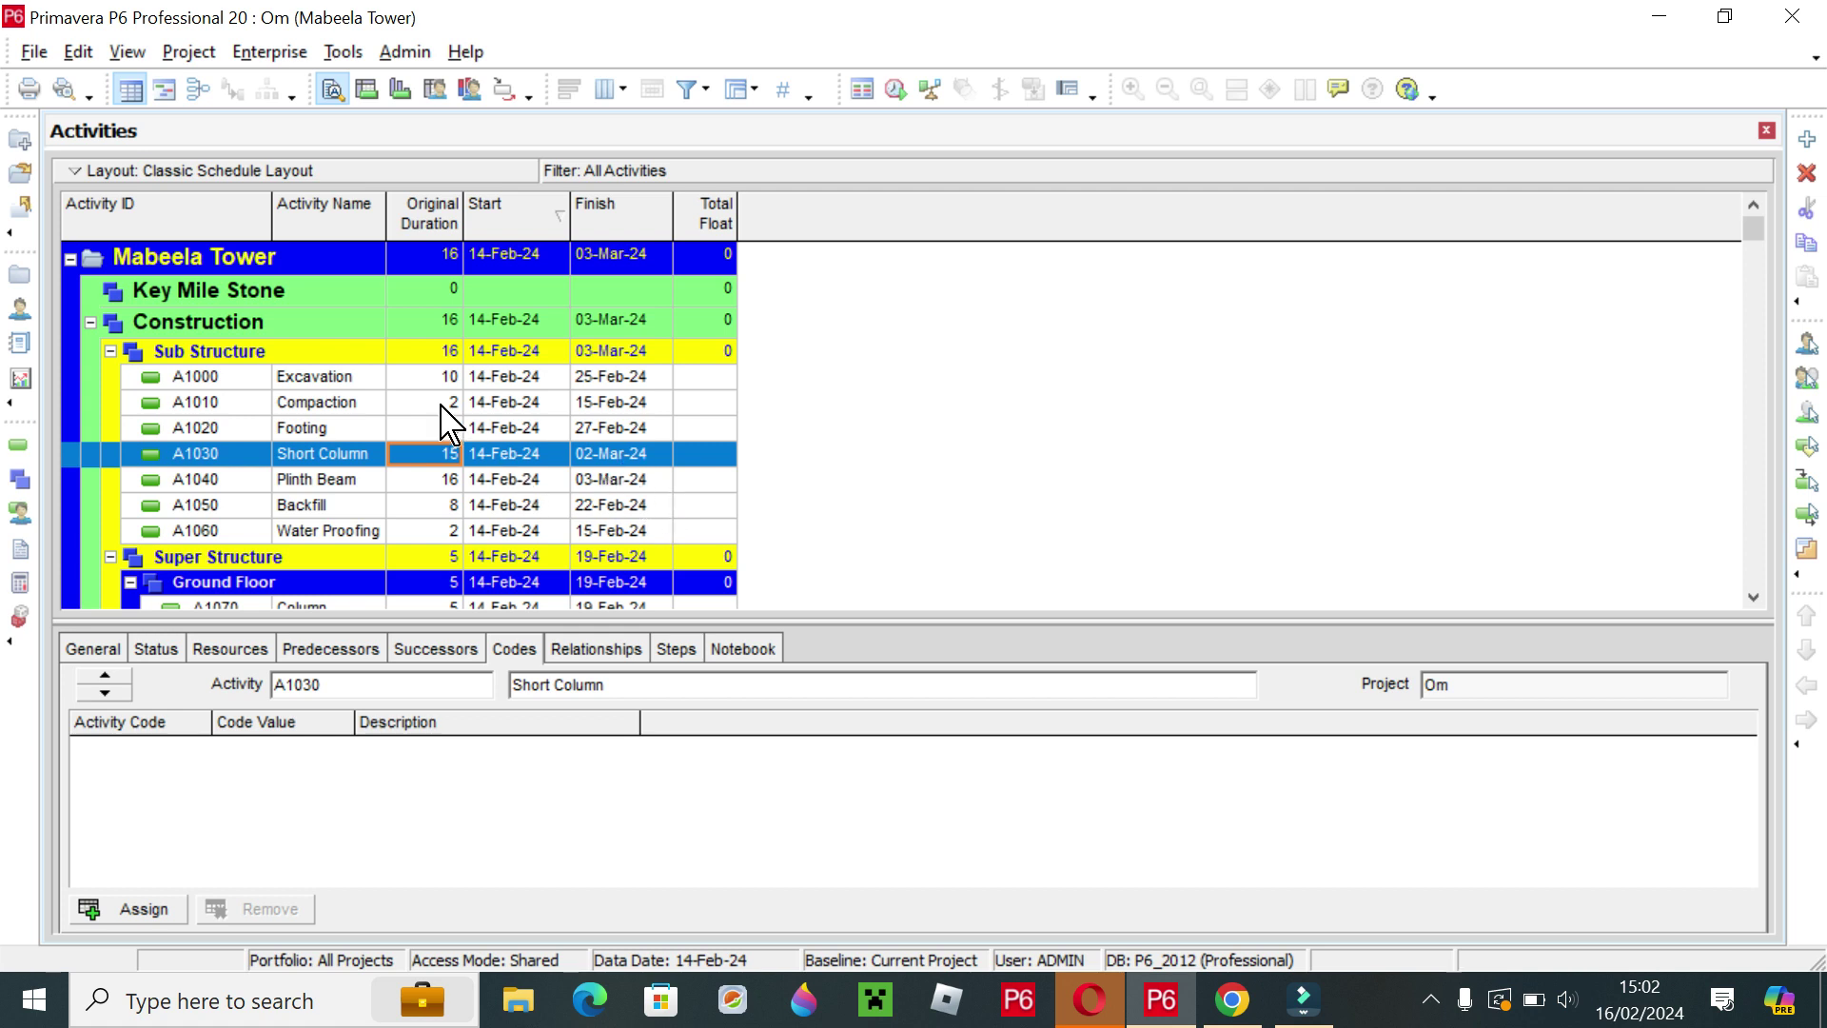
# Check the durations and dates of the Sub Structure activities against those of the Ground Floor activities.
pyautogui.click(426, 378)
pyautogui.click(430, 403)
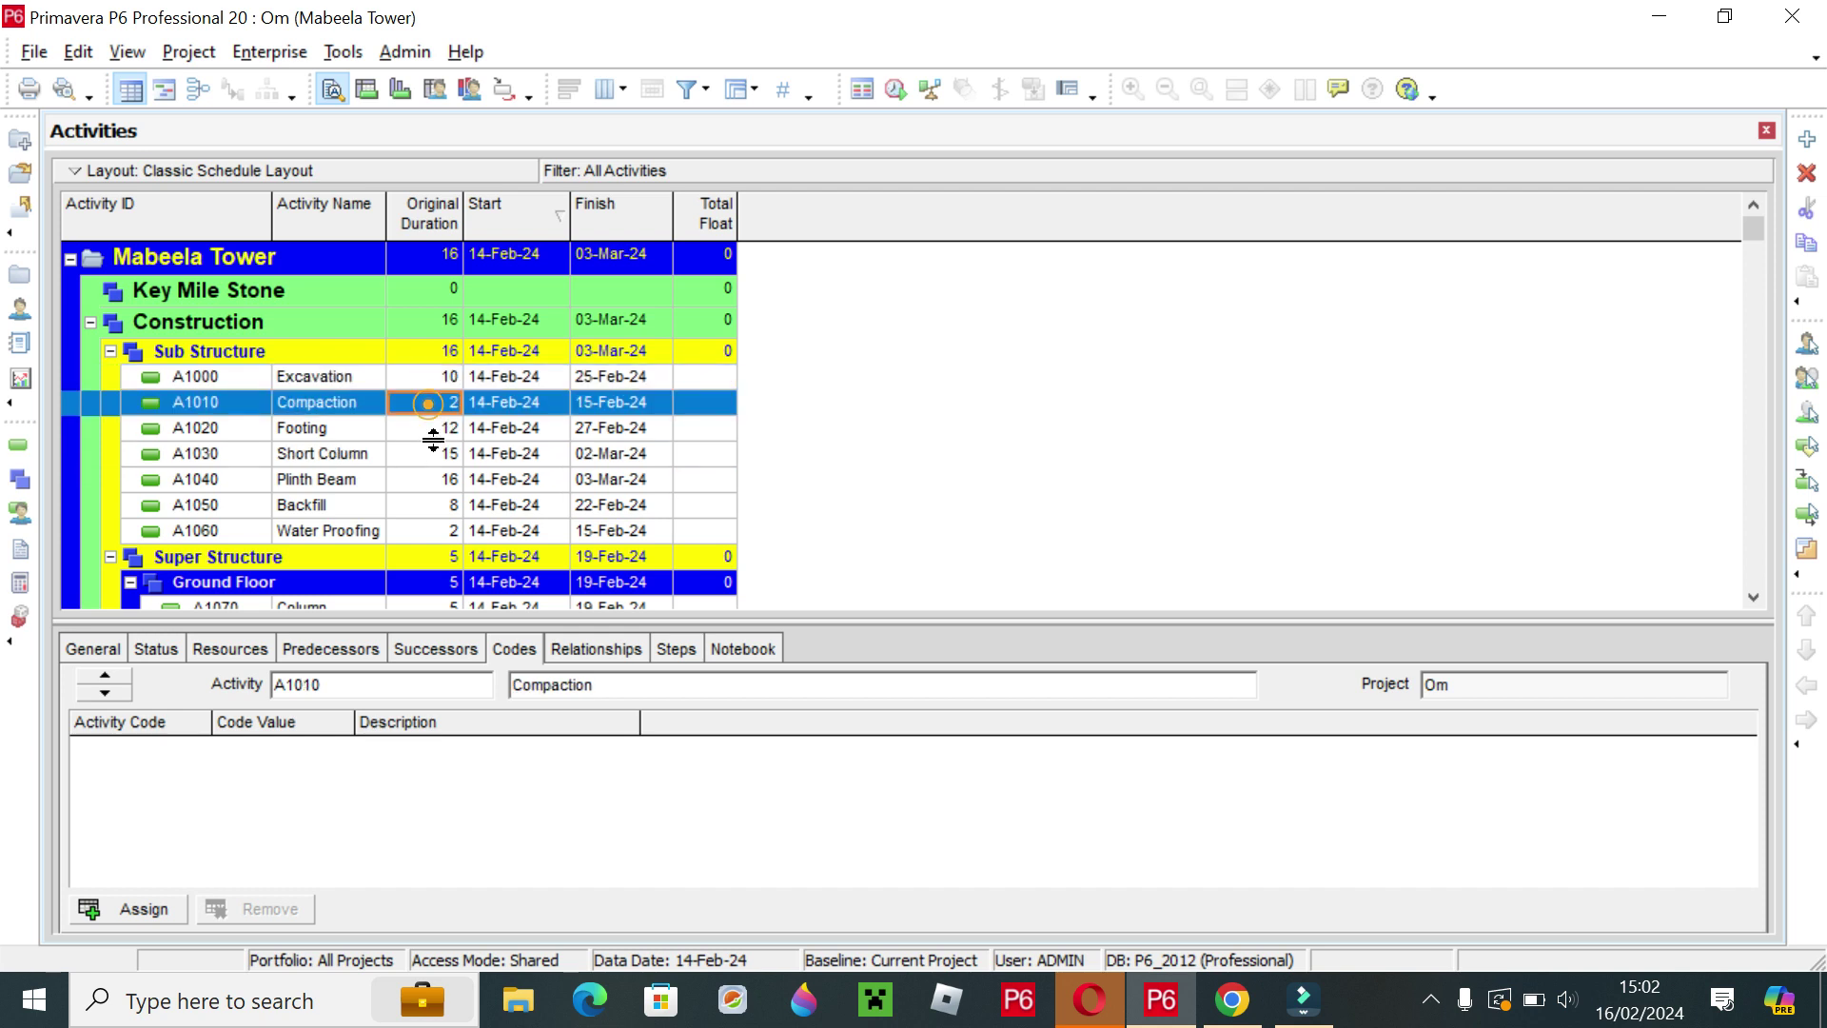
pyautogui.click(426, 430)
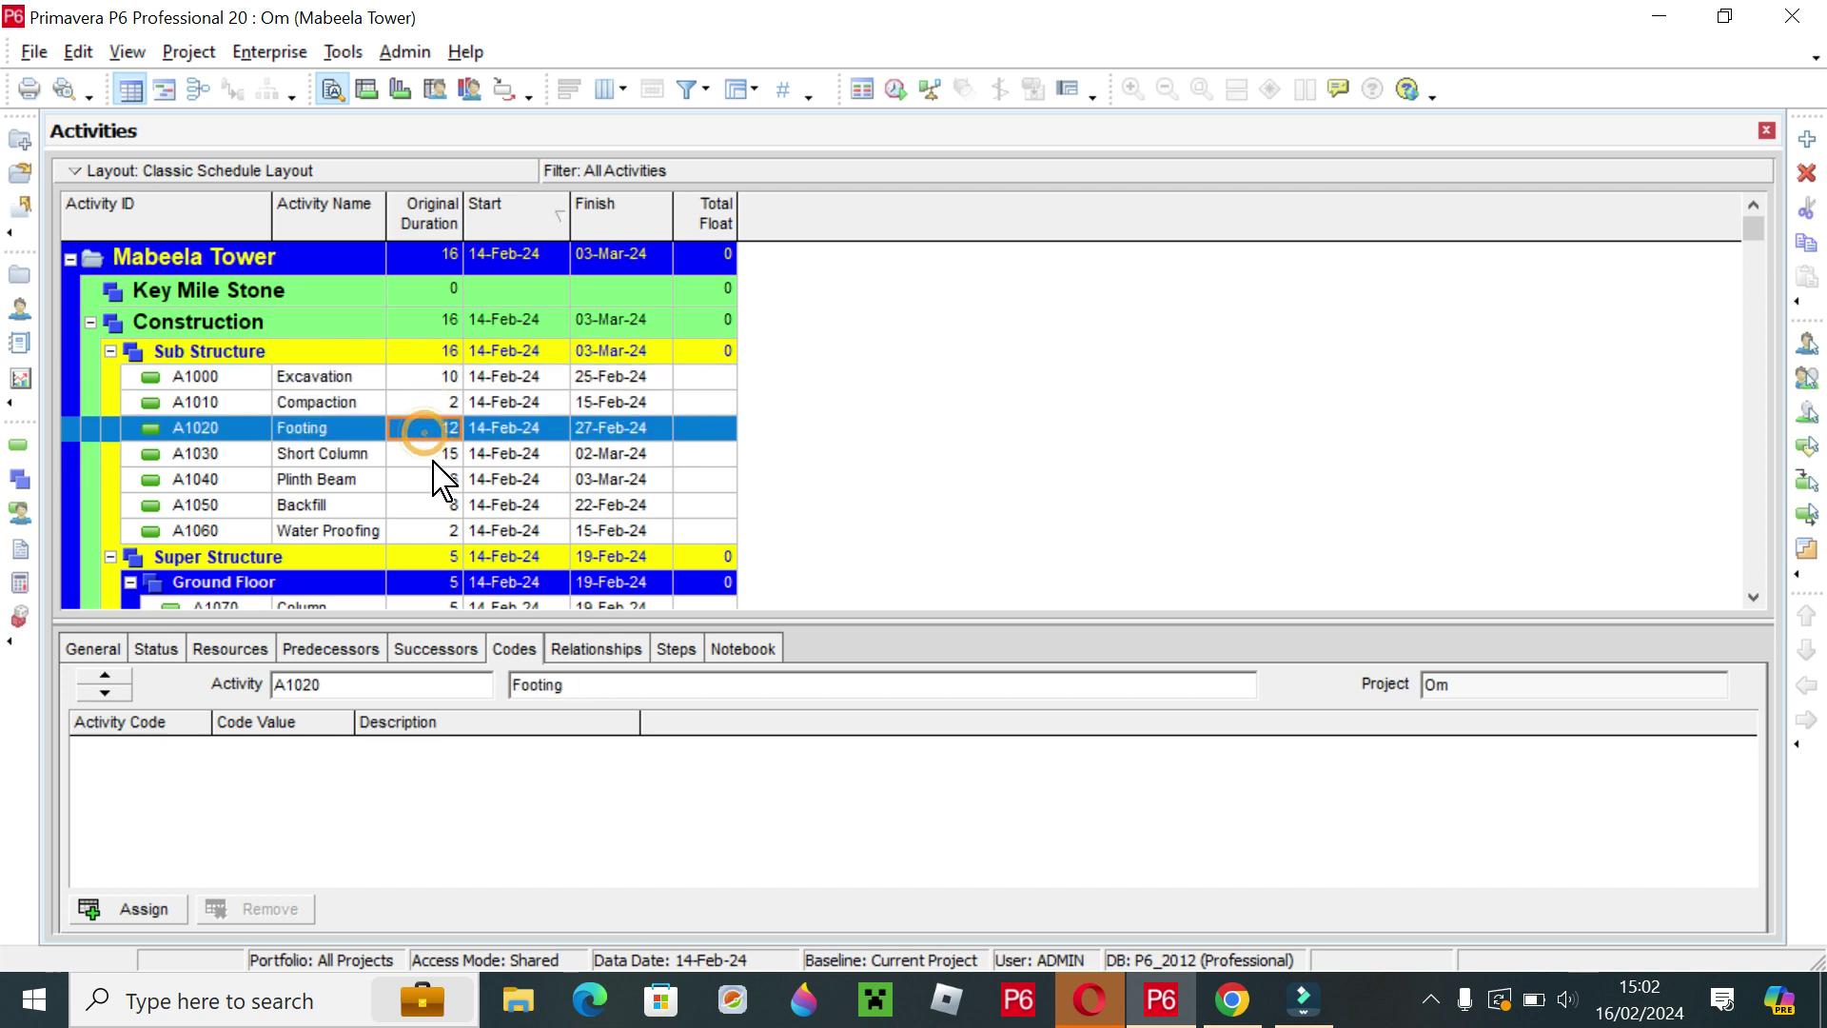
pyautogui.click(432, 457)
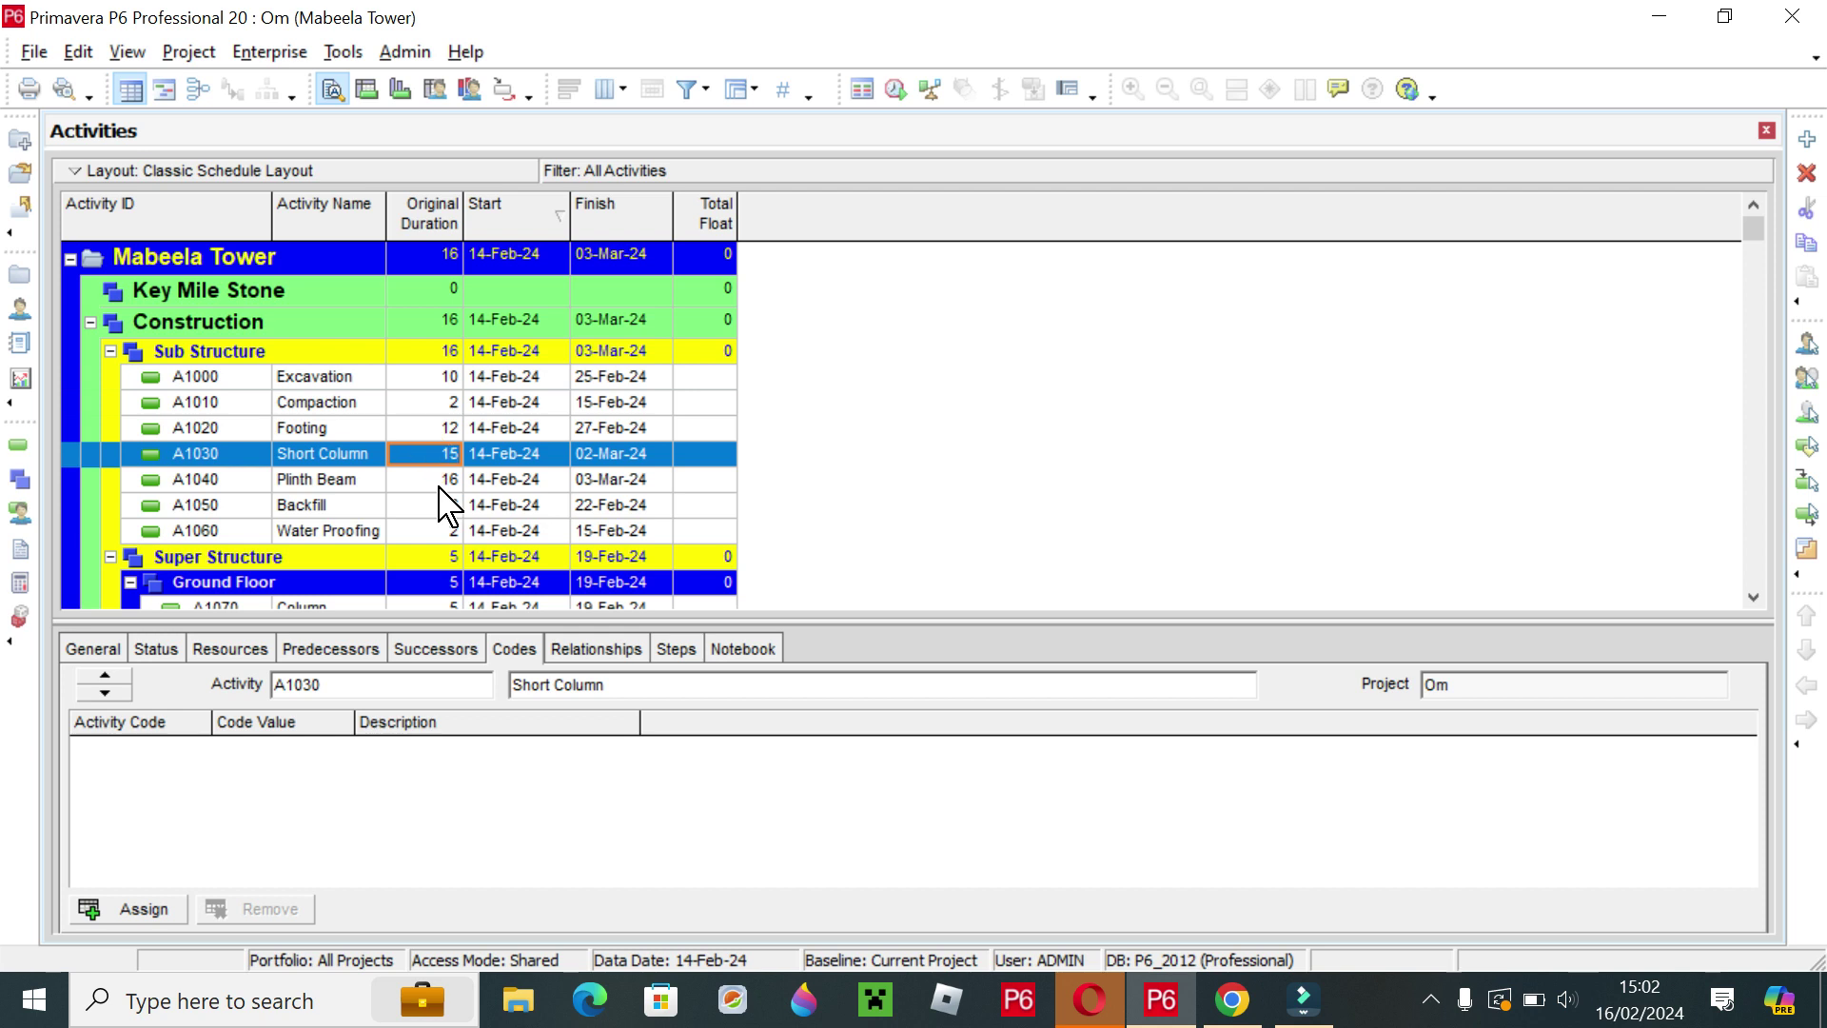
pyautogui.scroll(-2, 480, 486)
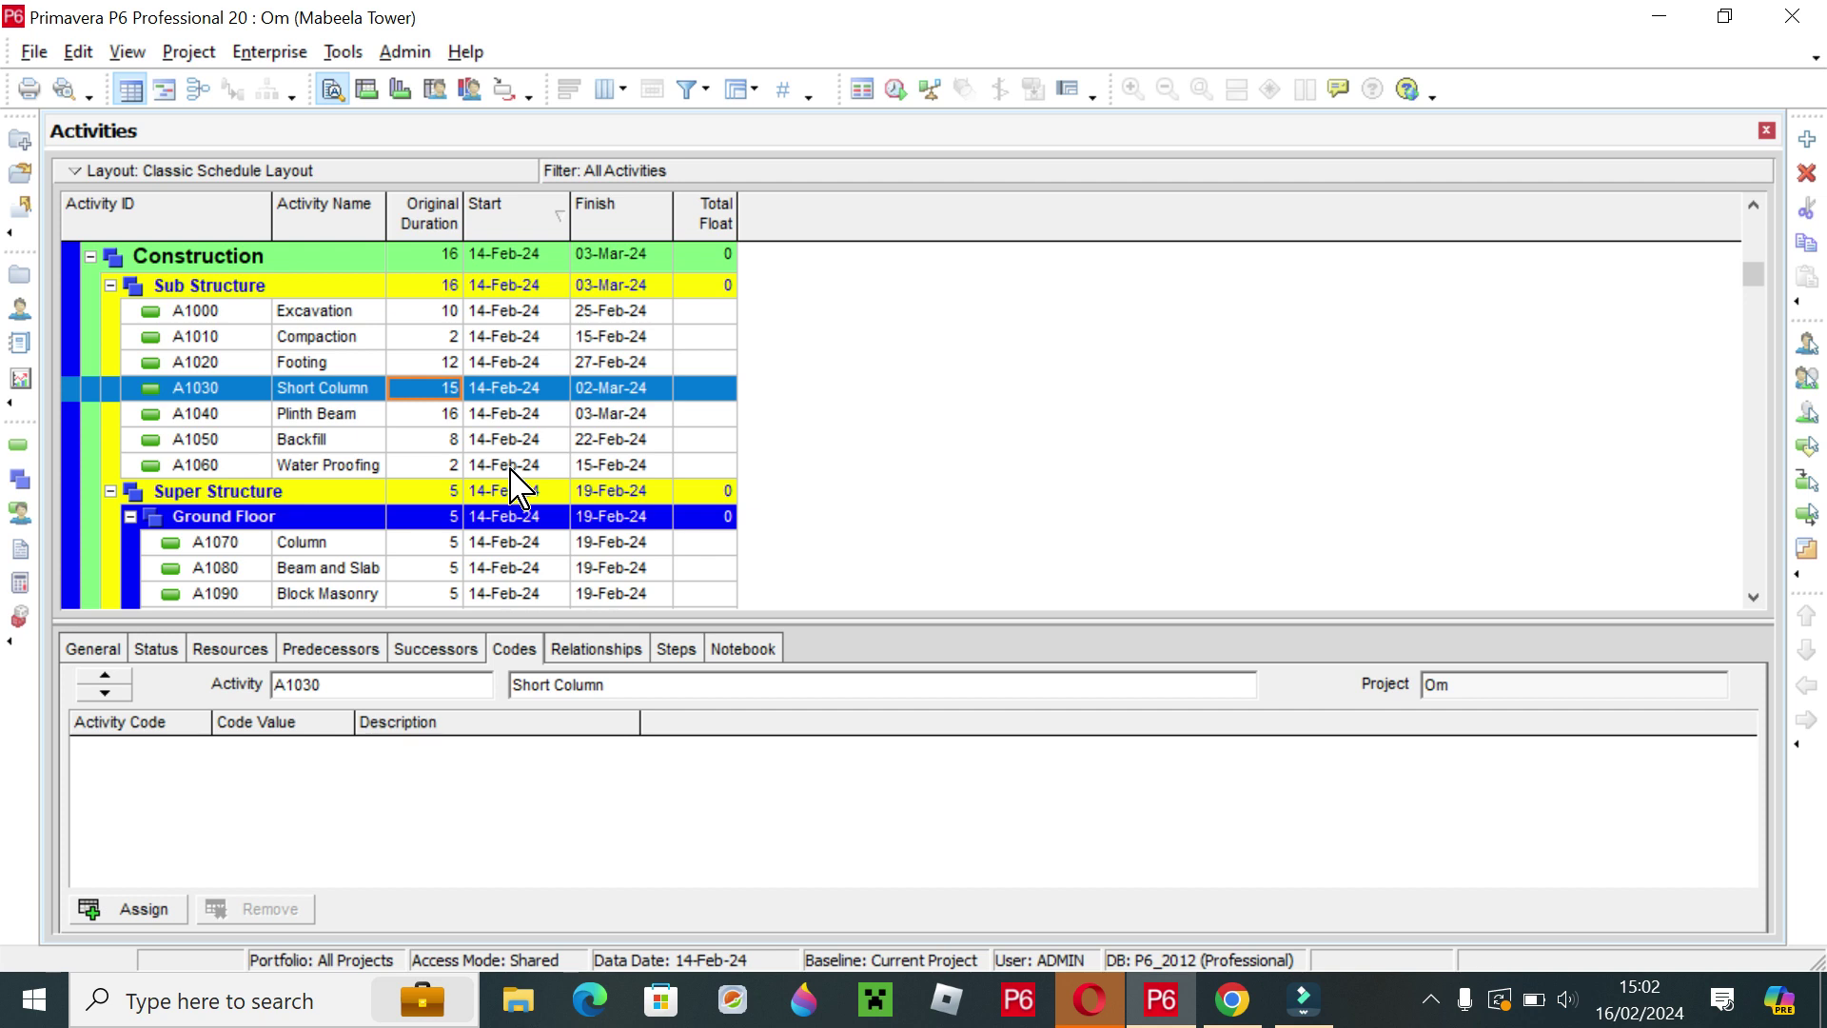
pyautogui.scroll(-2, 521, 476)
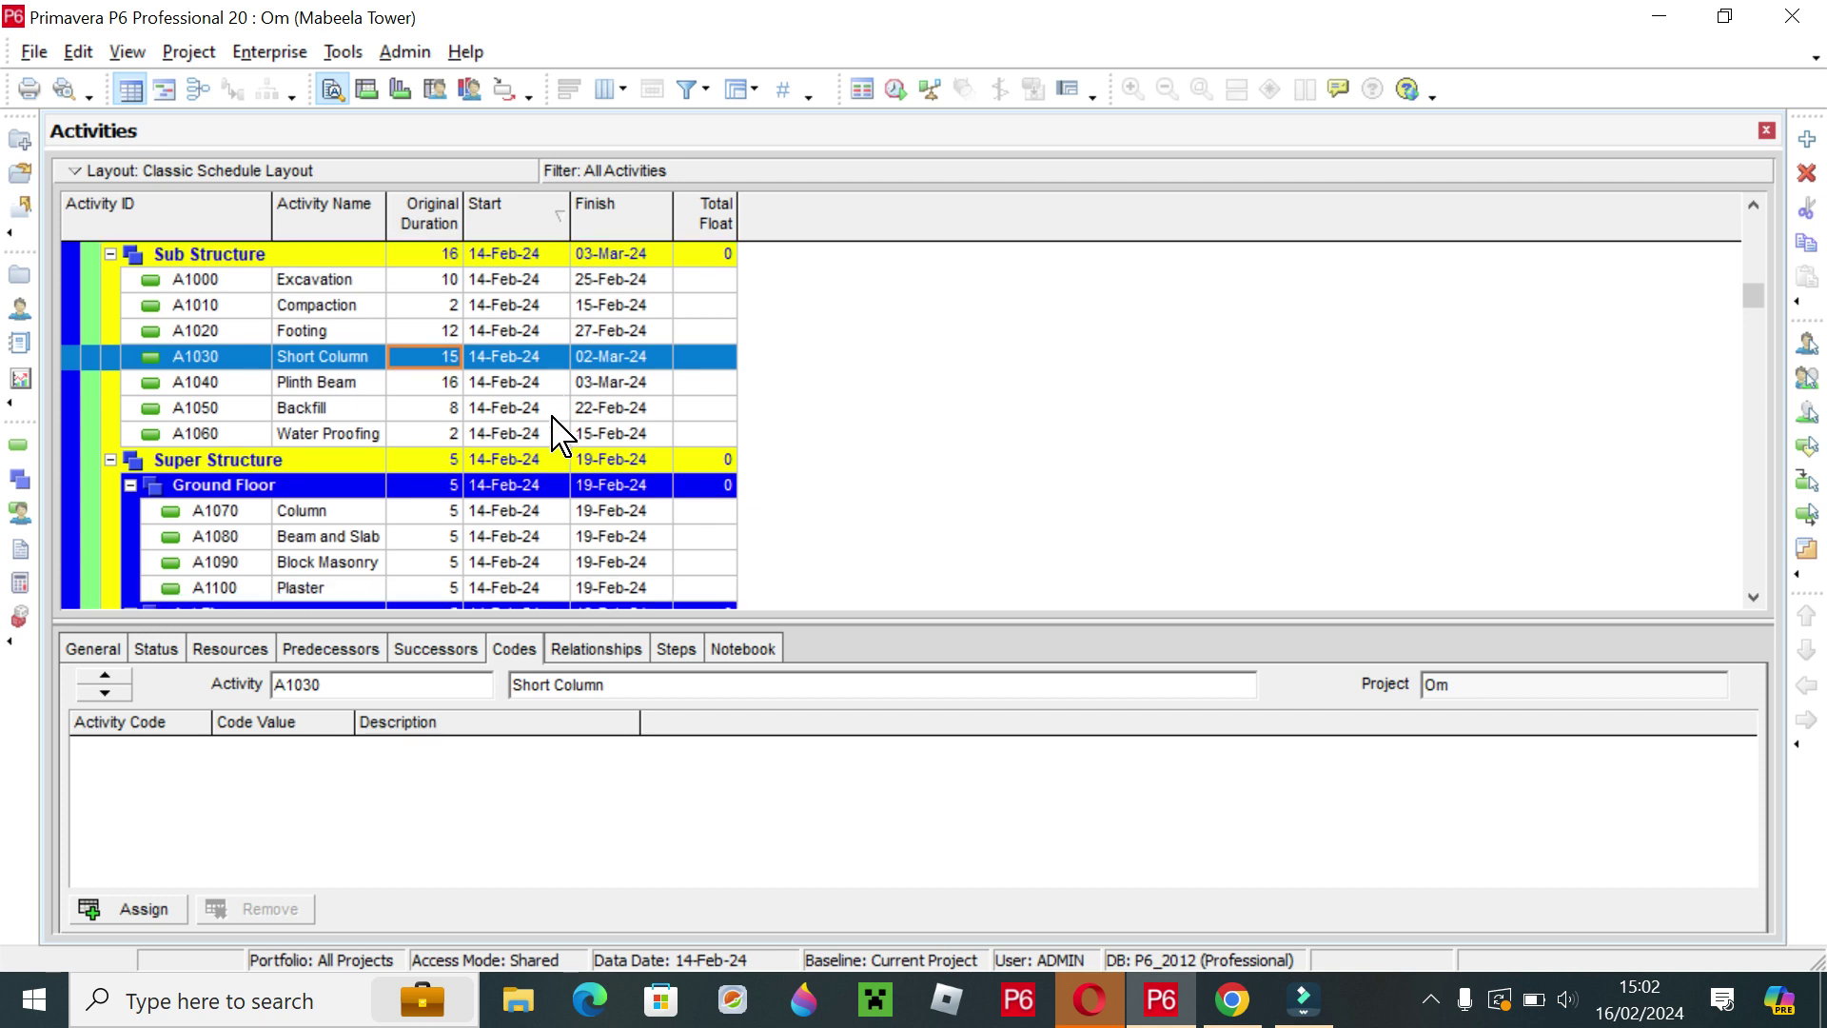
pyautogui.scroll(-1, 594, 390)
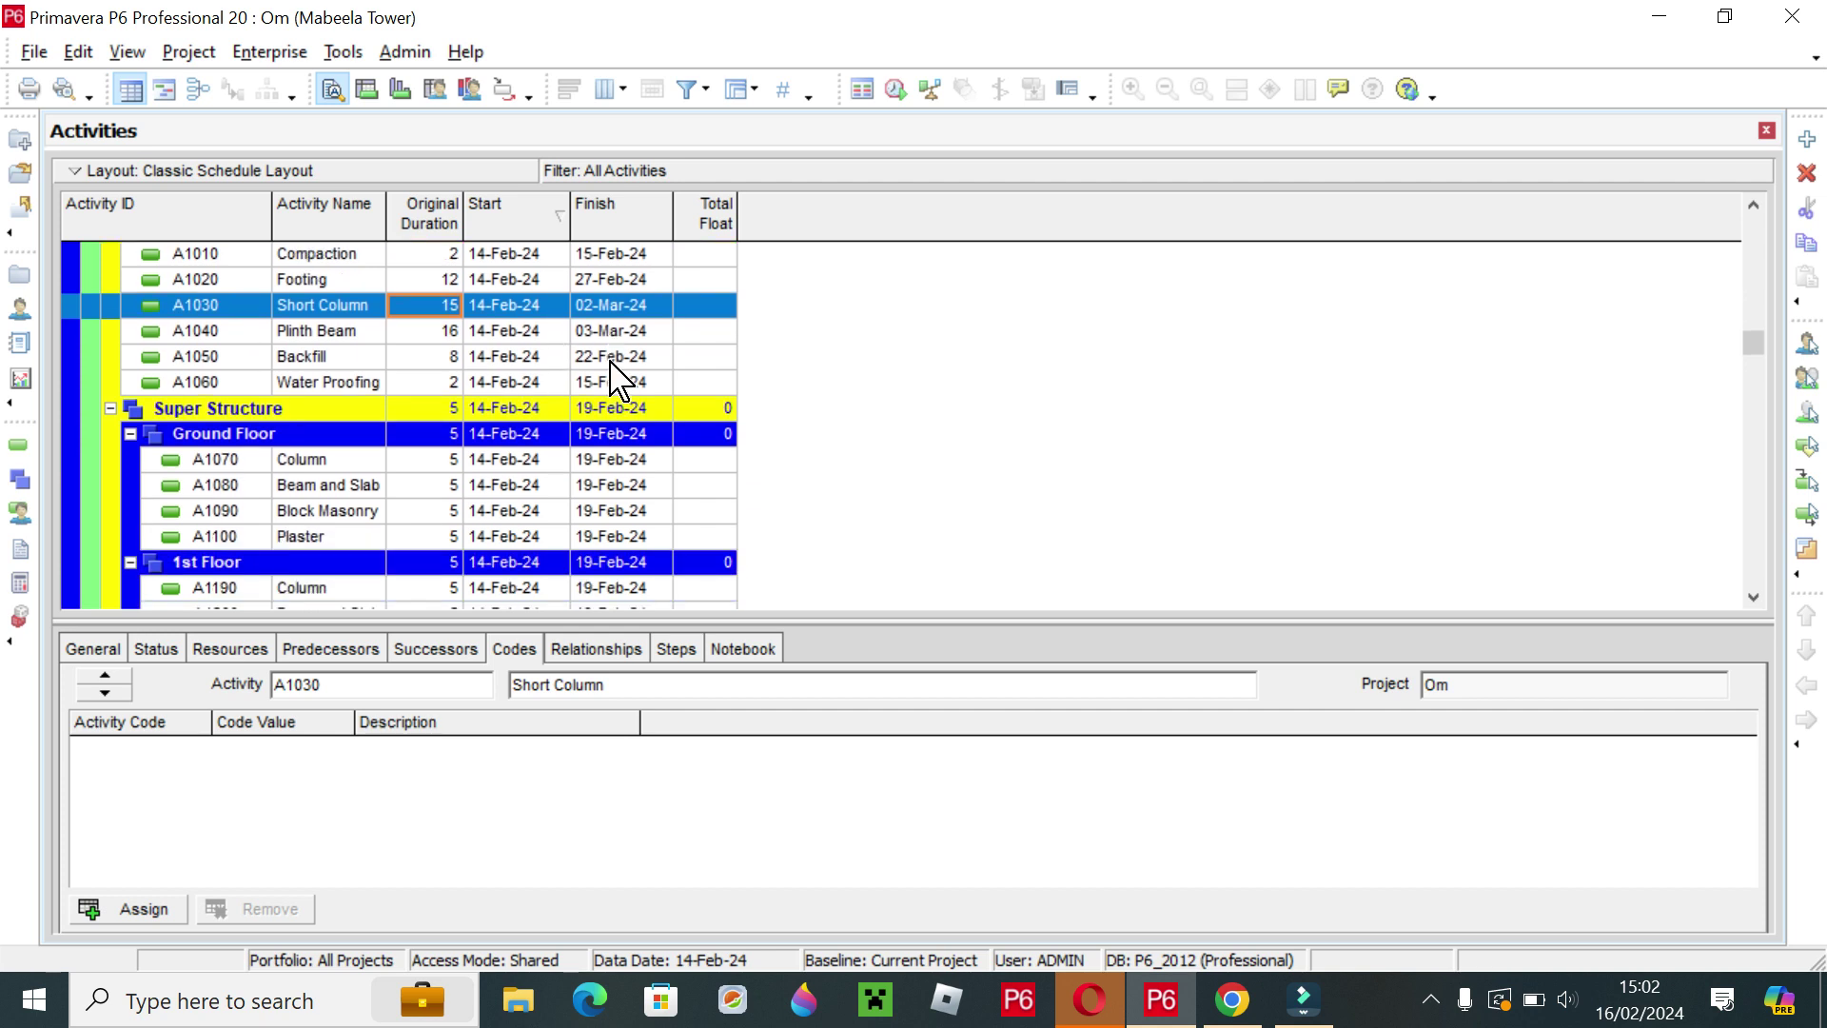
# Set the original durations of the Ground Floor activities Column to 2 days and Beam and Slab to 12 days.
pyautogui.scroll(-1, 450, 496)
pyautogui.click(434, 438)
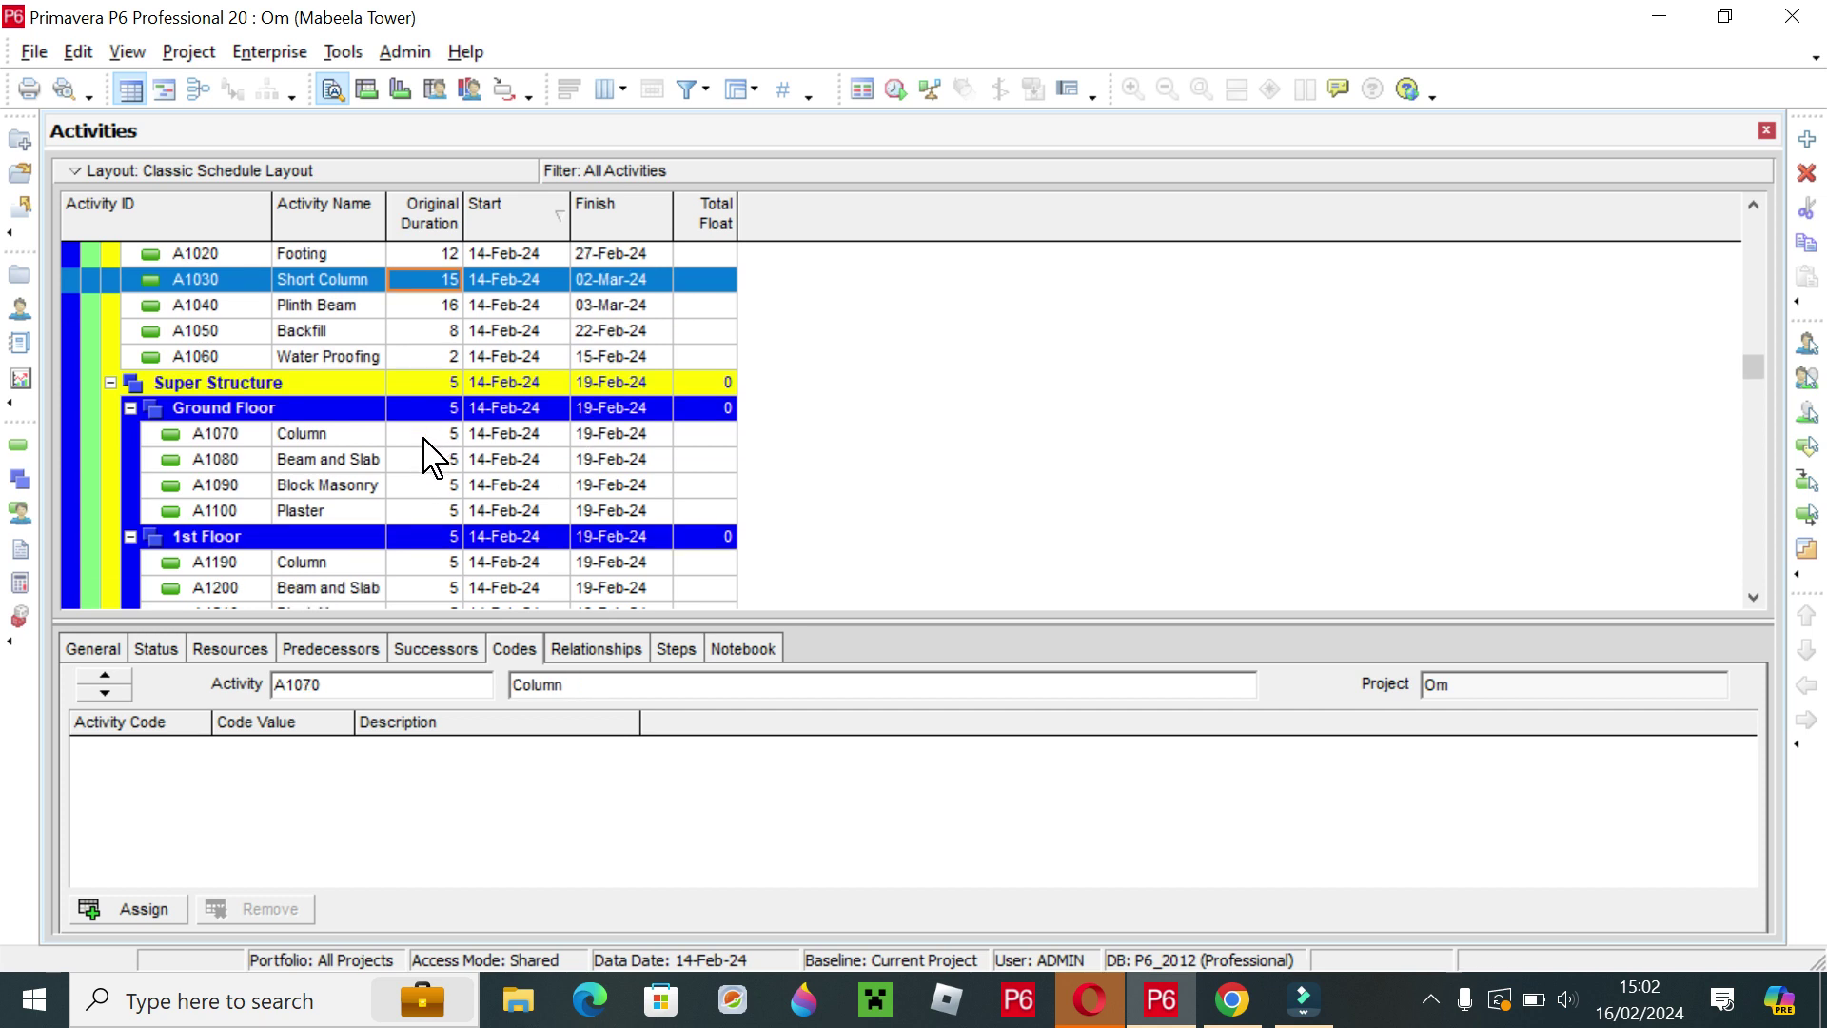
pyautogui.click(438, 488)
pyautogui.click(433, 434)
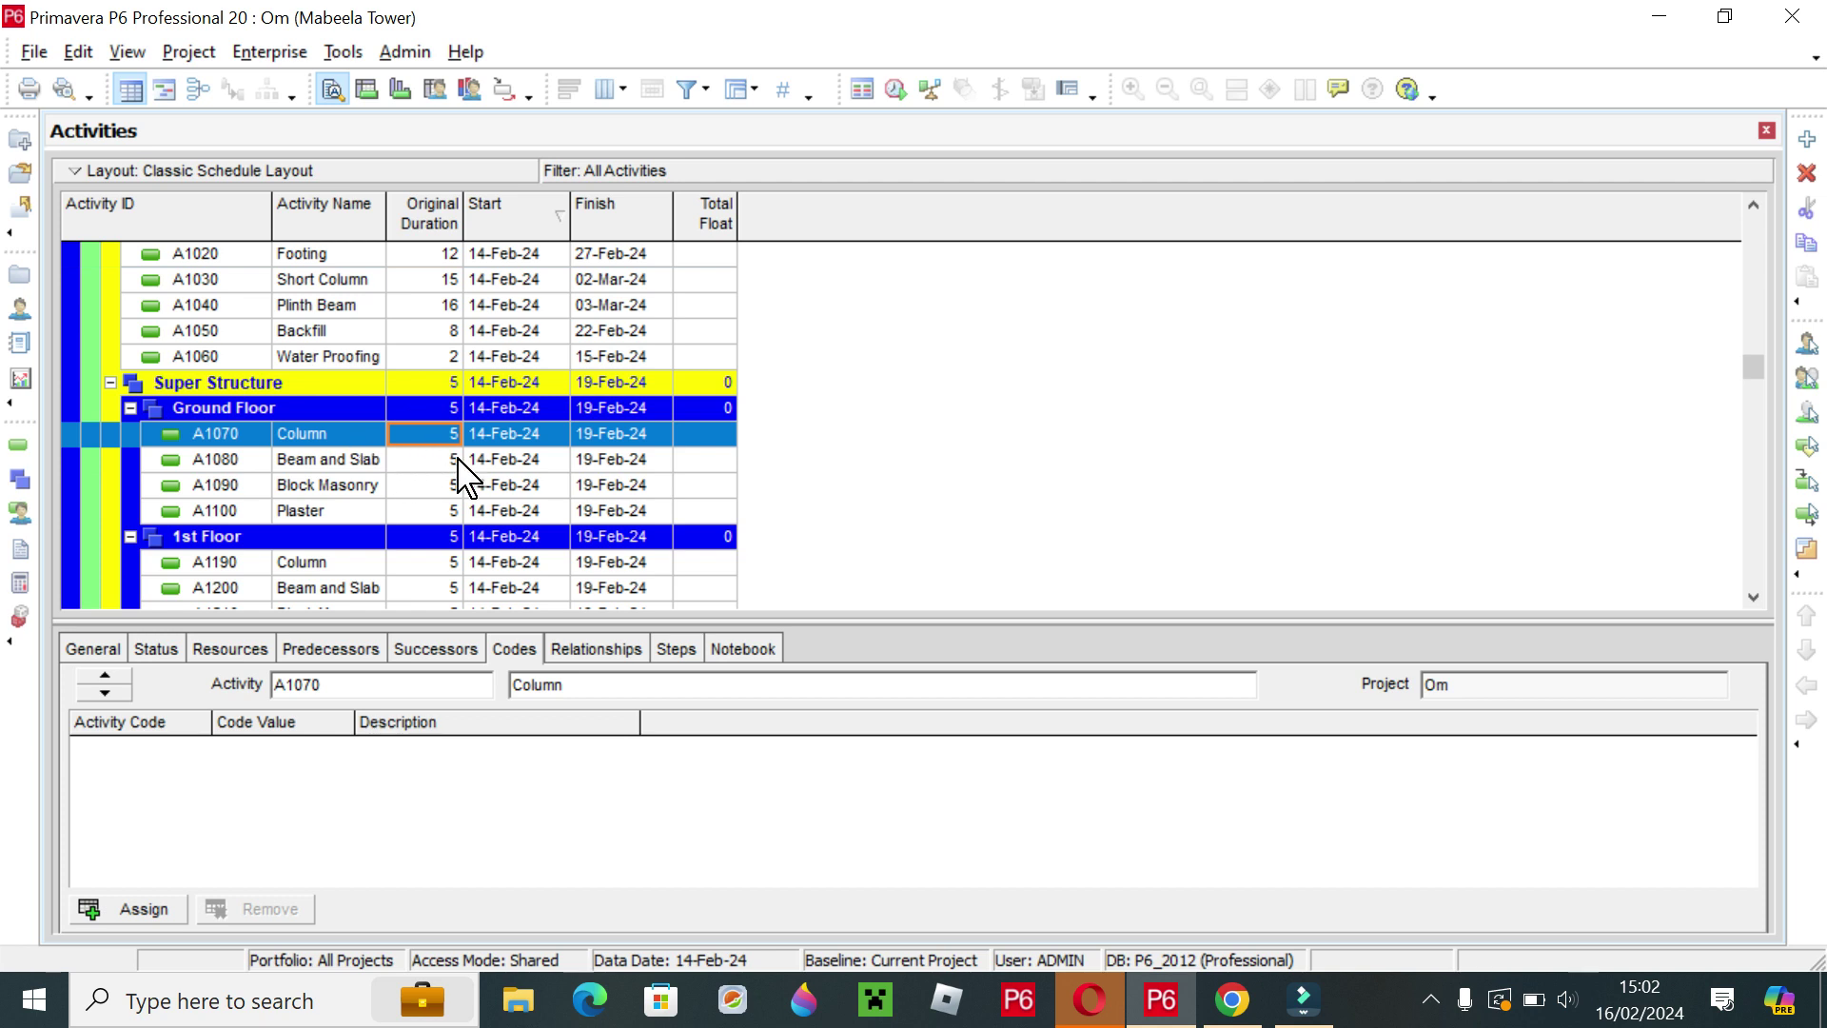
pyautogui.write('2')
pyautogui.press('Return')
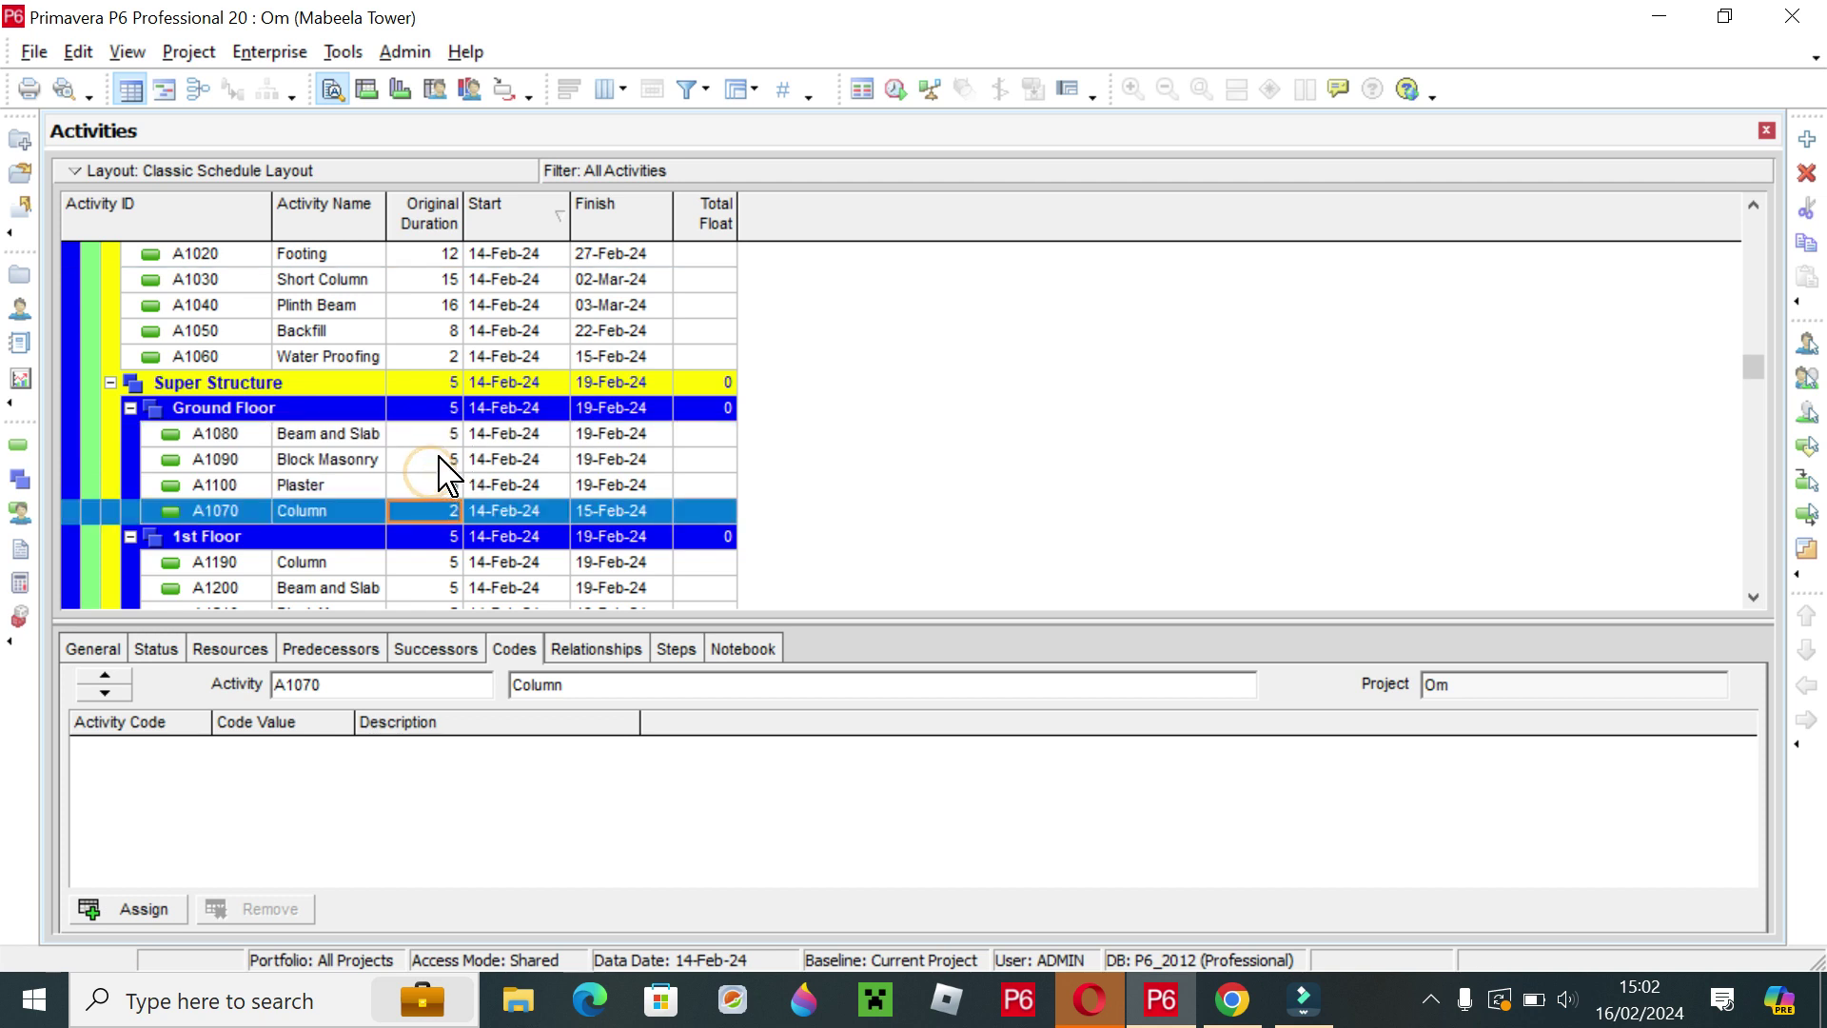
pyautogui.click(439, 436)
pyautogui.write('12')
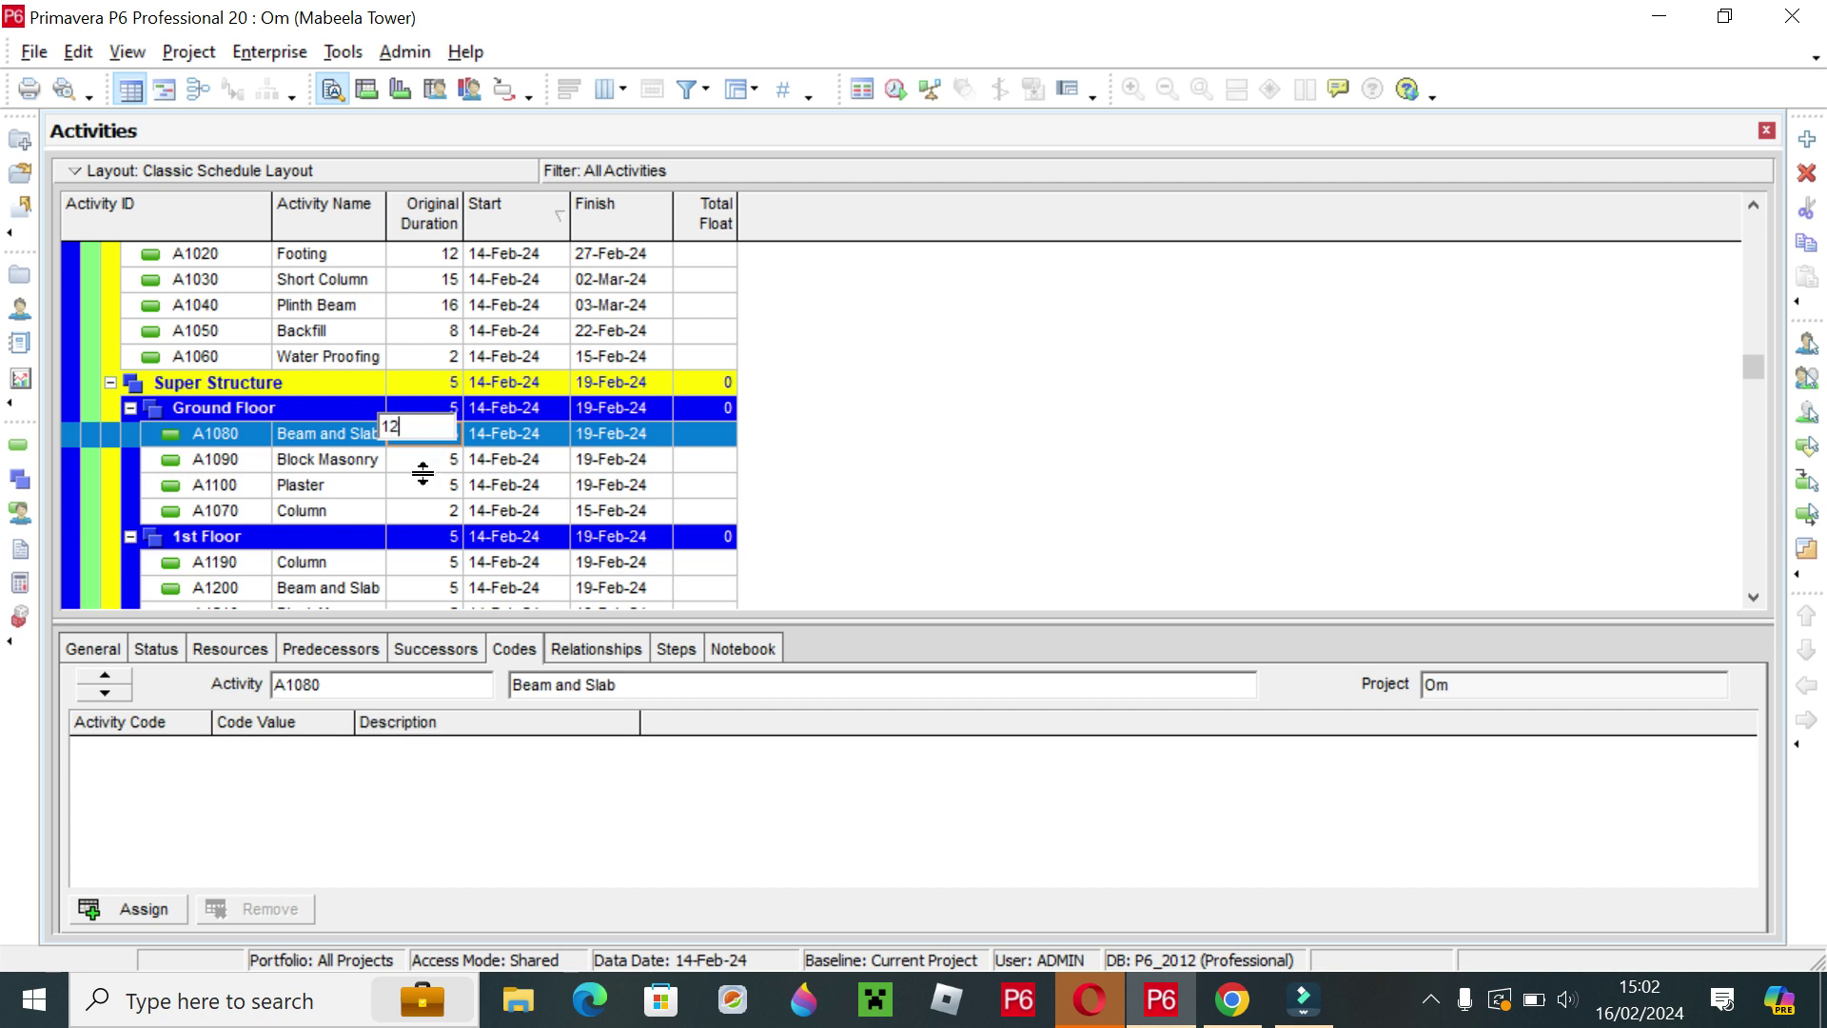
pyautogui.press('Return')
# Set the original durations of the Ground Floor activities Block Masonry and Plaster to 4 days each.
pyautogui.click(432, 433)
pyautogui.write('4')
pyautogui.press('Return')
pyautogui.click(426, 437)
pyautogui.write('4')
pyautogui.press('Return')
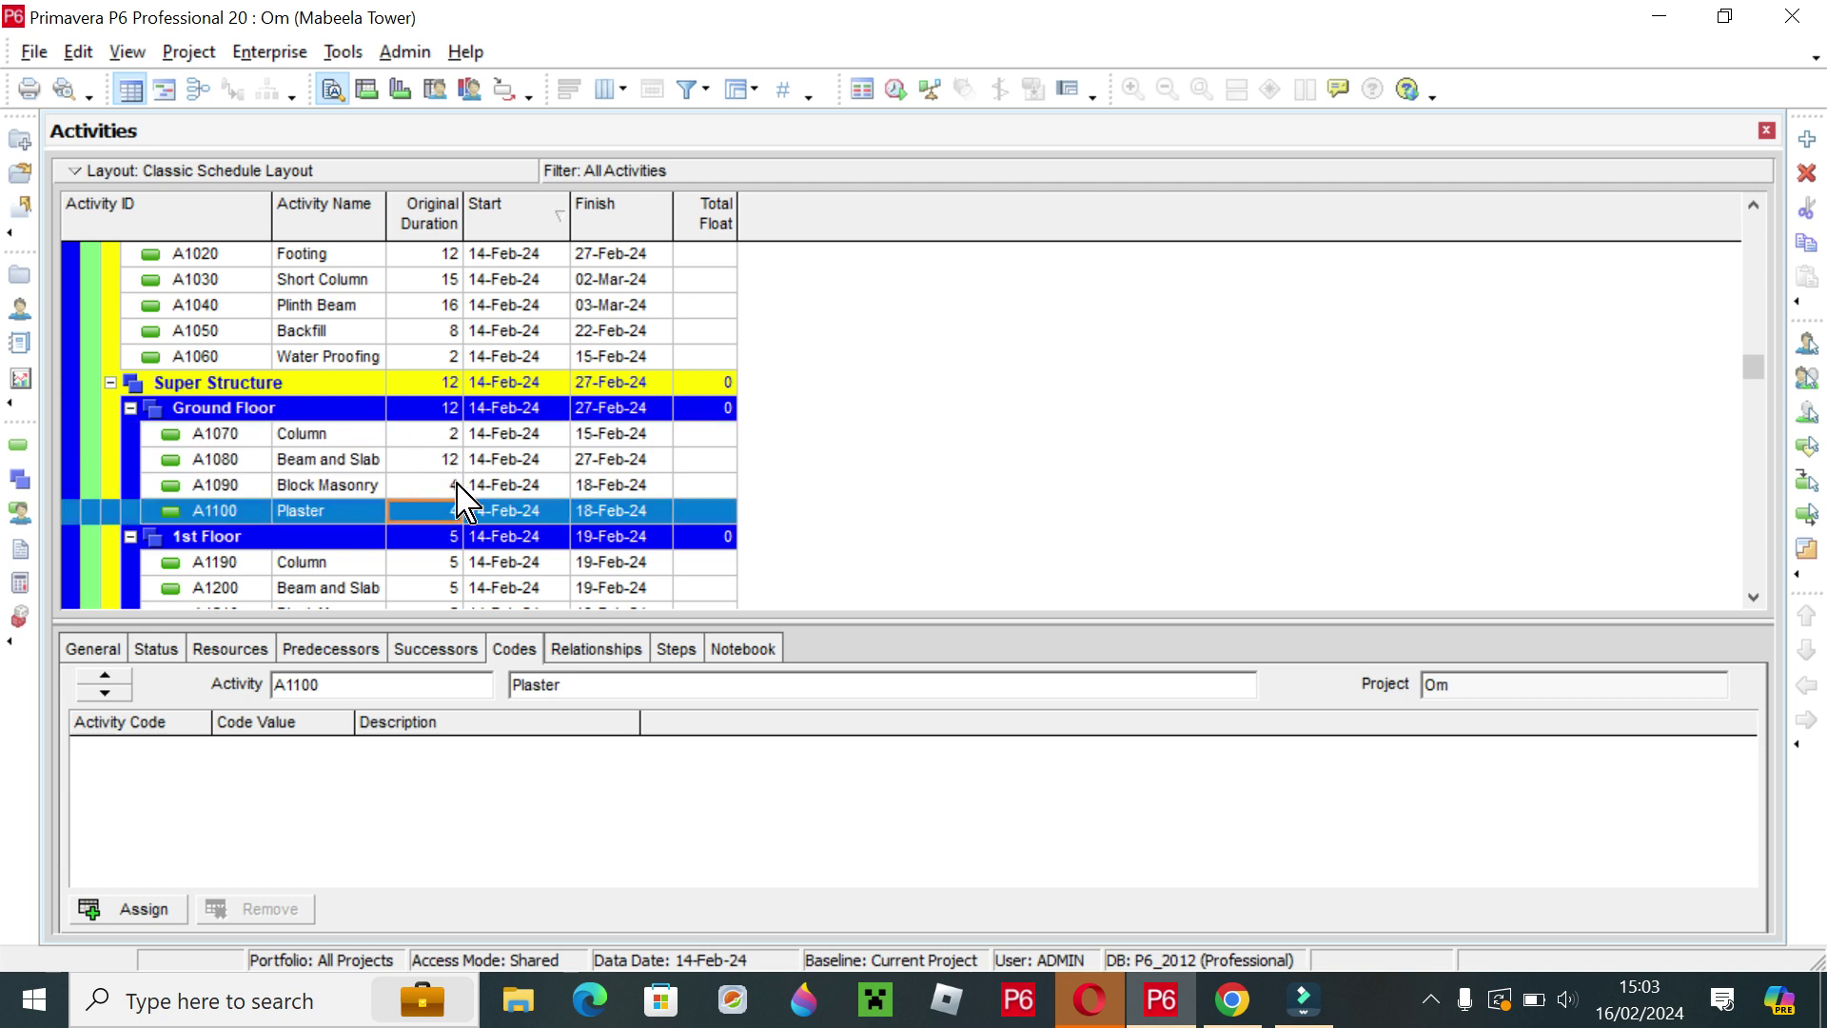
# Set the original durations of the 1st Floor activities Column to 2 days and Block Masonry to 15 days.
pyautogui.scroll(-3, 471, 481)
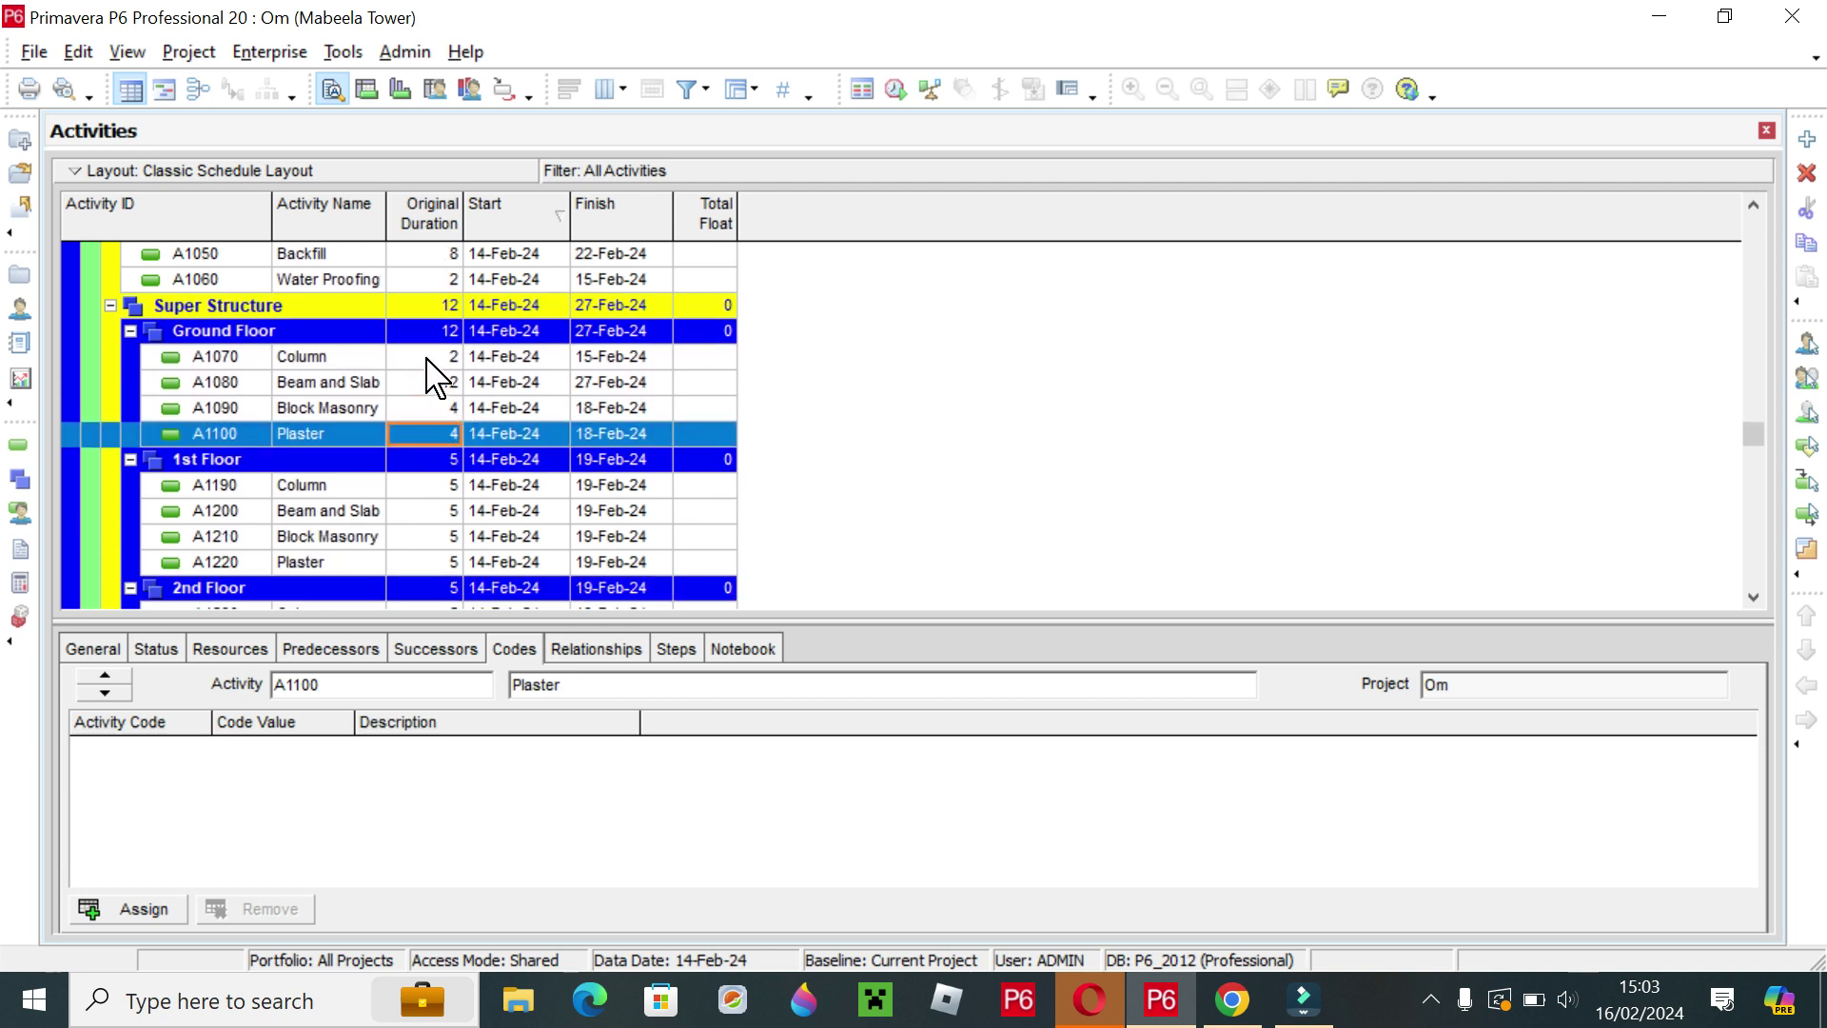
pyautogui.click(423, 357)
pyautogui.click(430, 407)
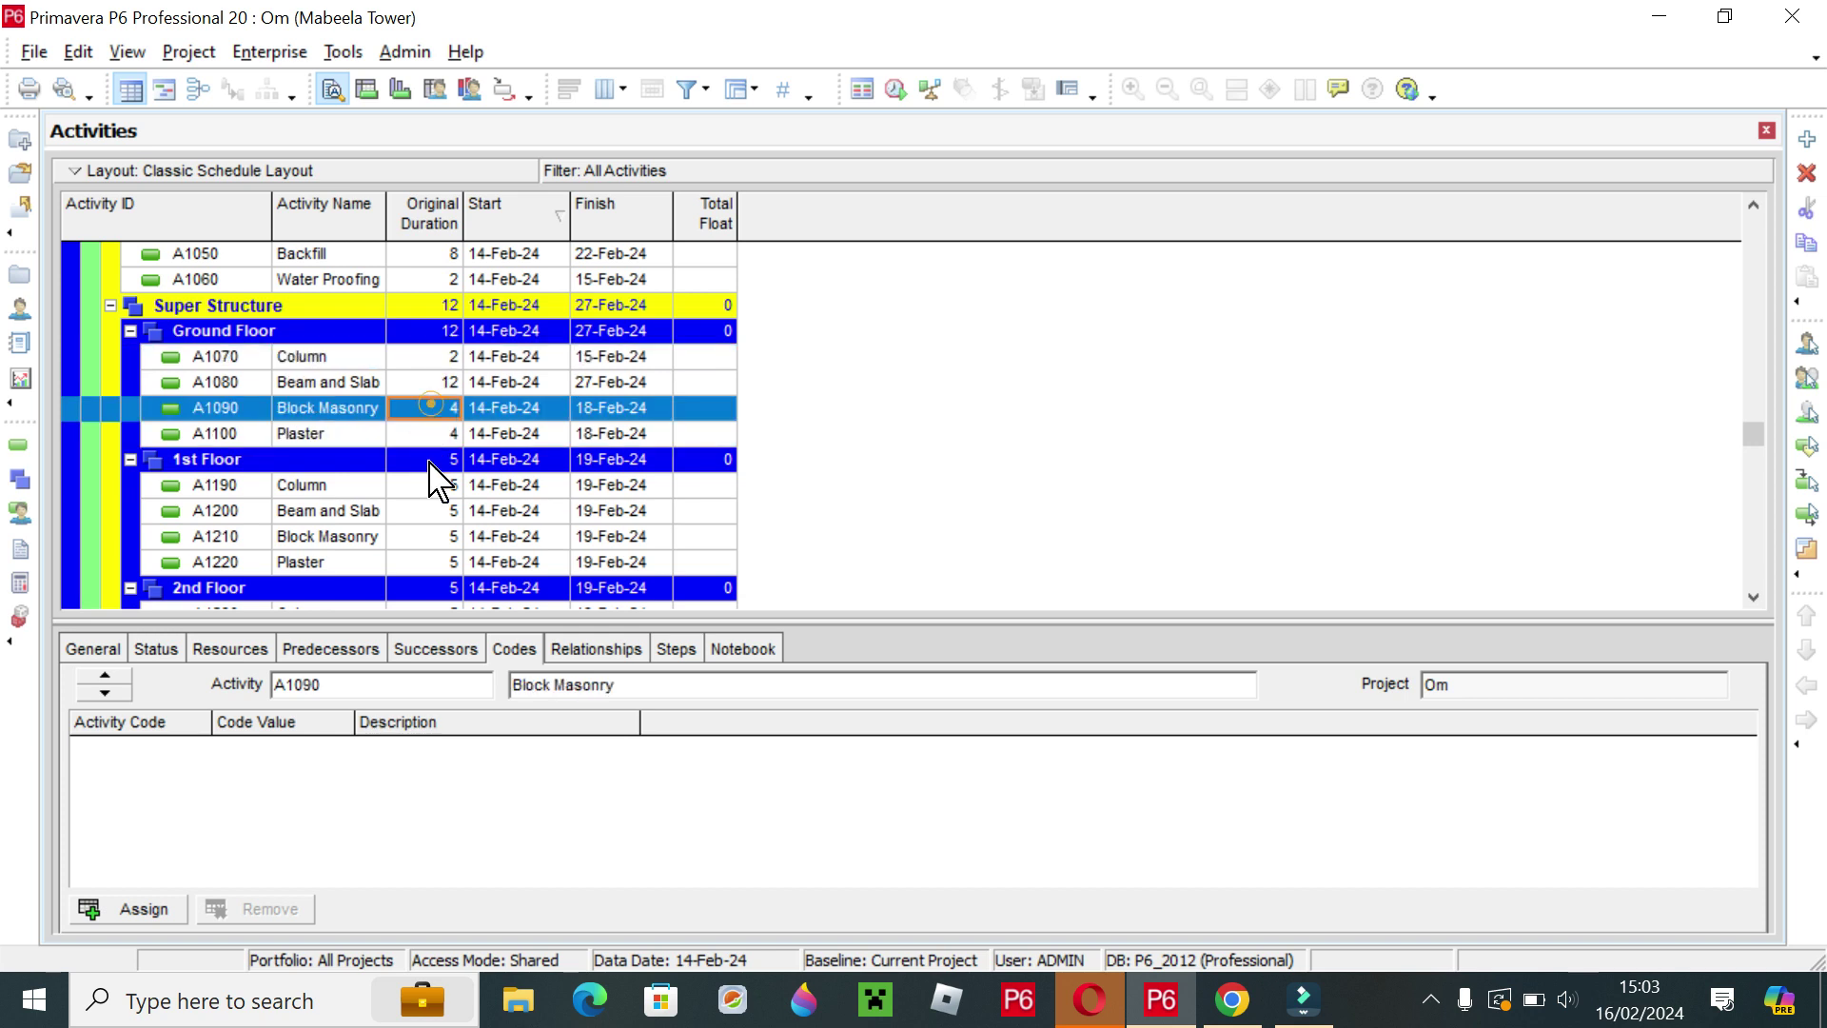
pyautogui.scroll(-1, 411, 500)
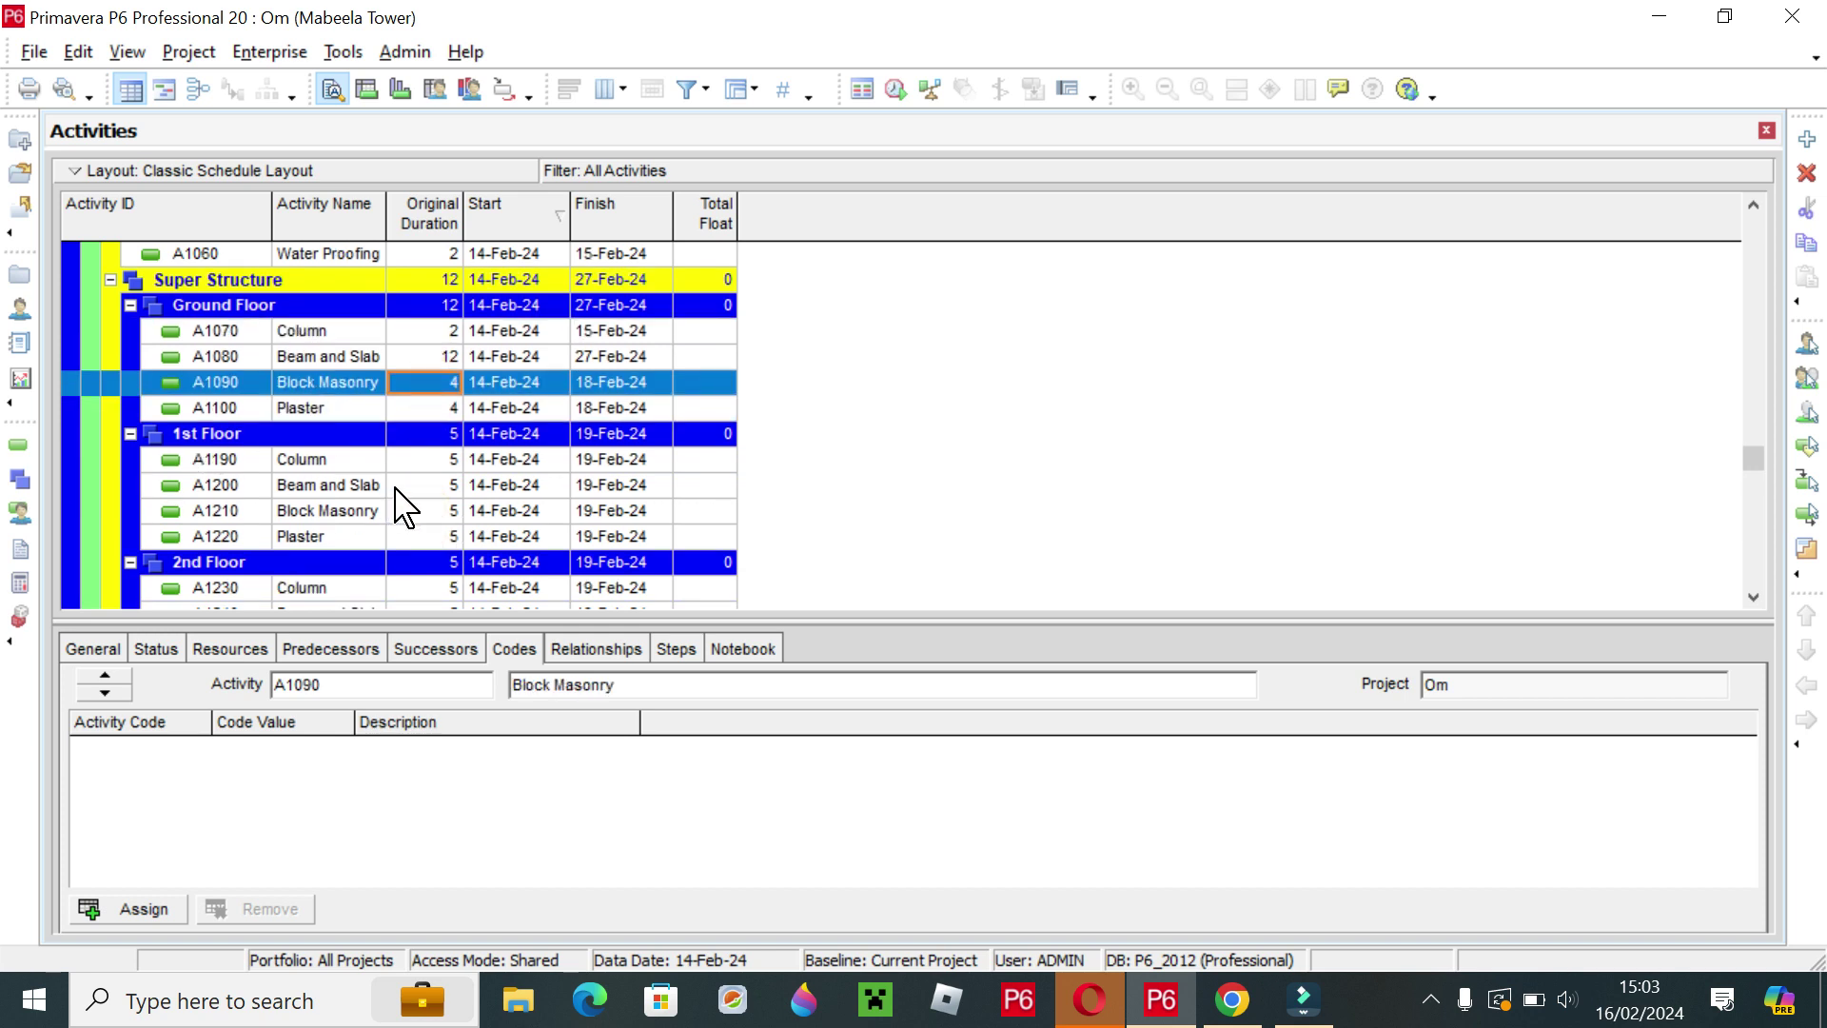
pyautogui.click(425, 487)
pyautogui.press('Up')
pyautogui.write('2')
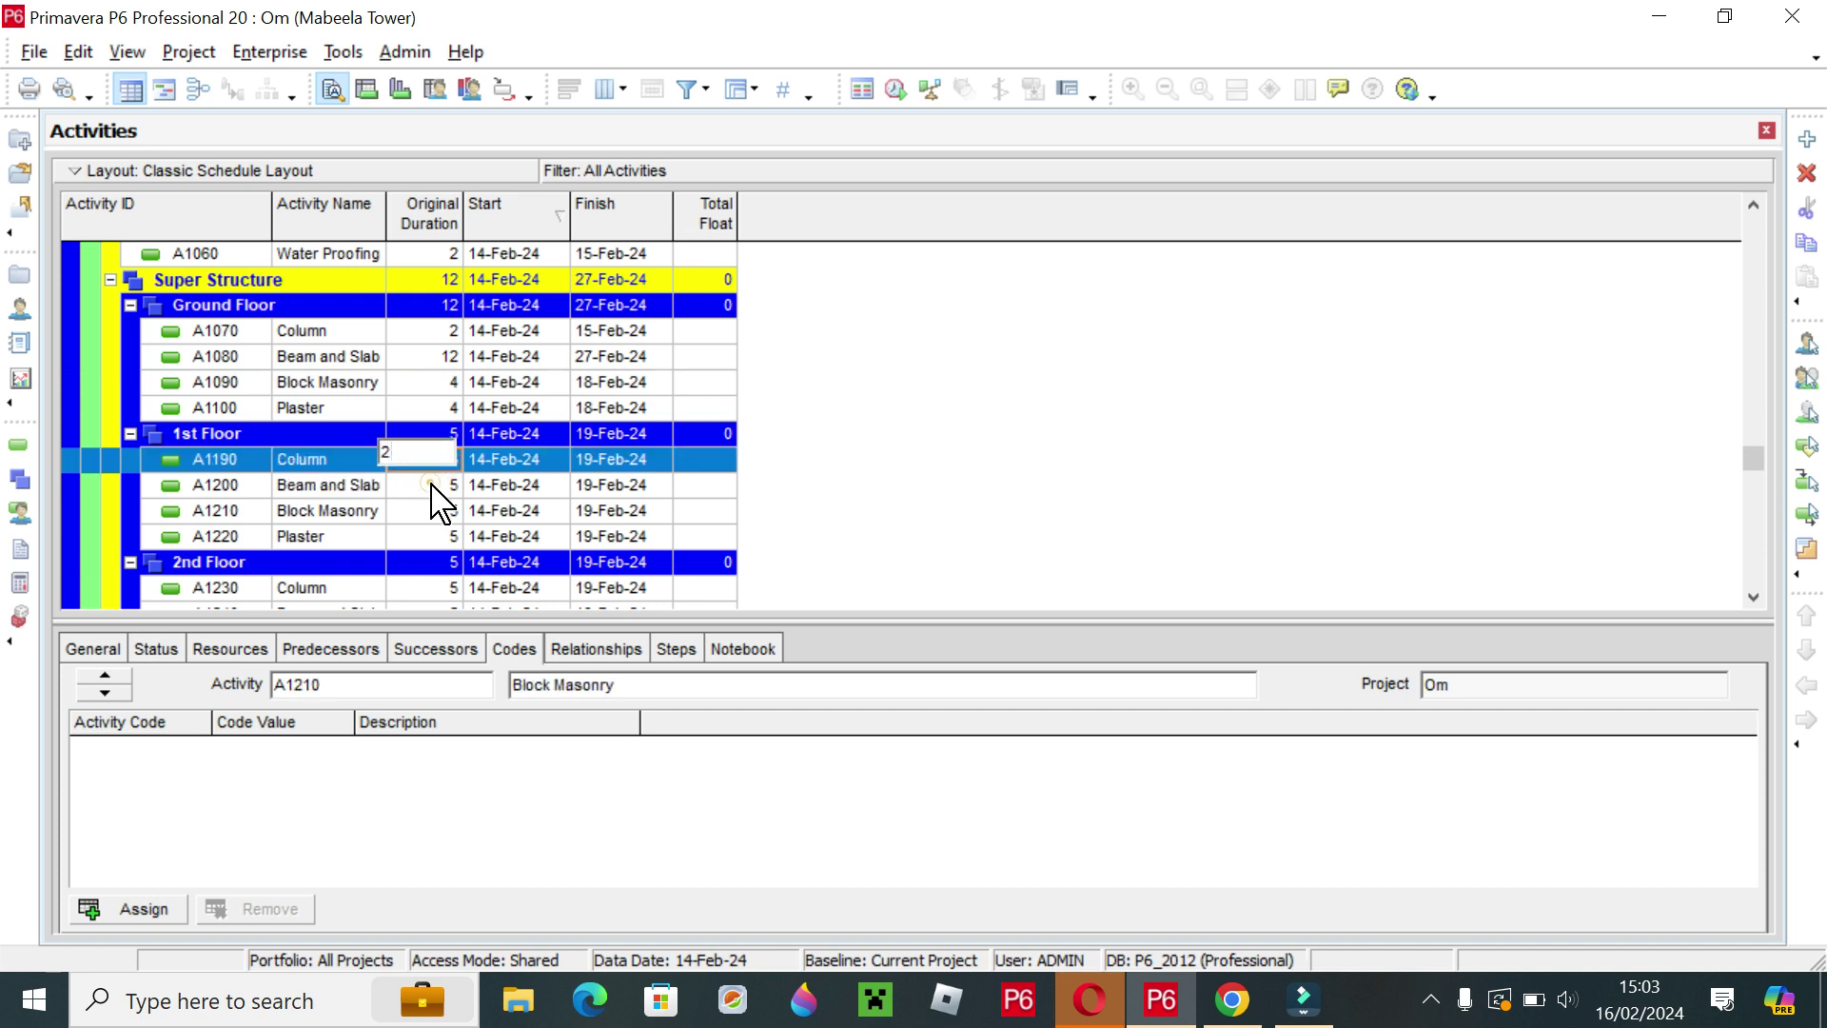
pyautogui.press('Down')
pyautogui.write('1')
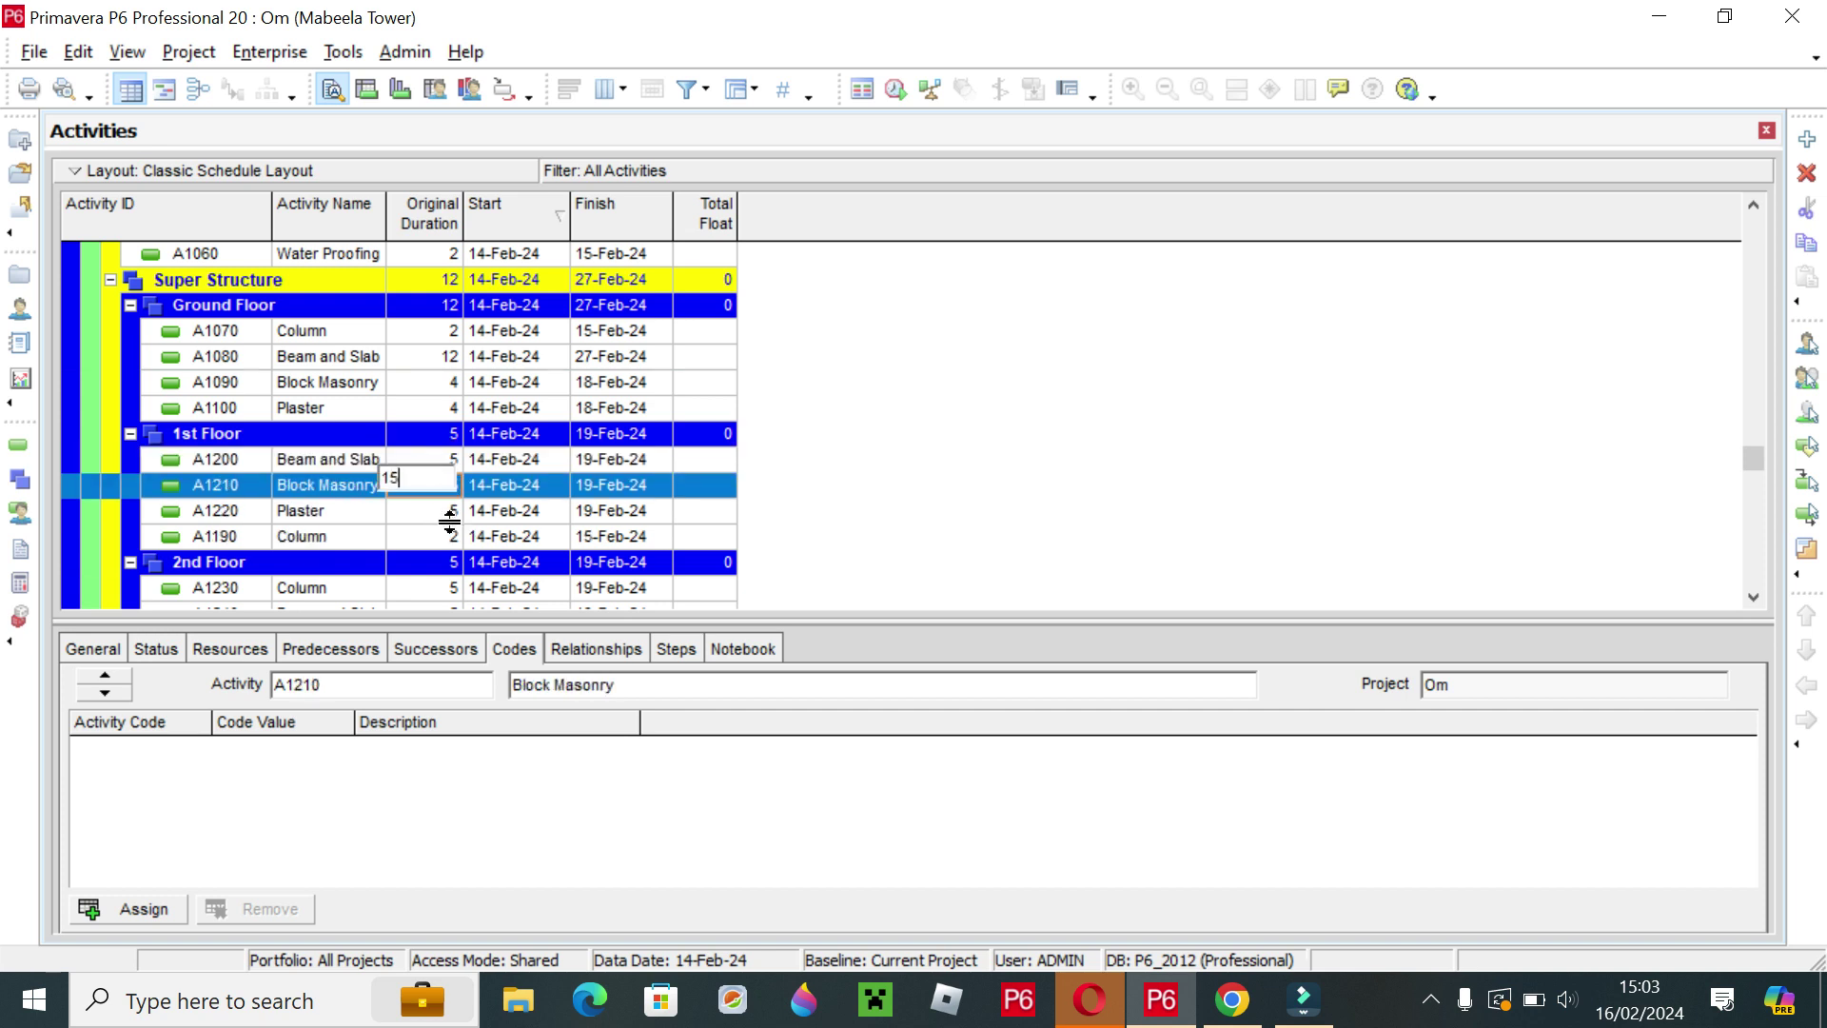
pyautogui.write('5')
# Set the original durations of the 1st Floor activities Column and Block Masonry to 4 days each.
pyautogui.click(433, 507)
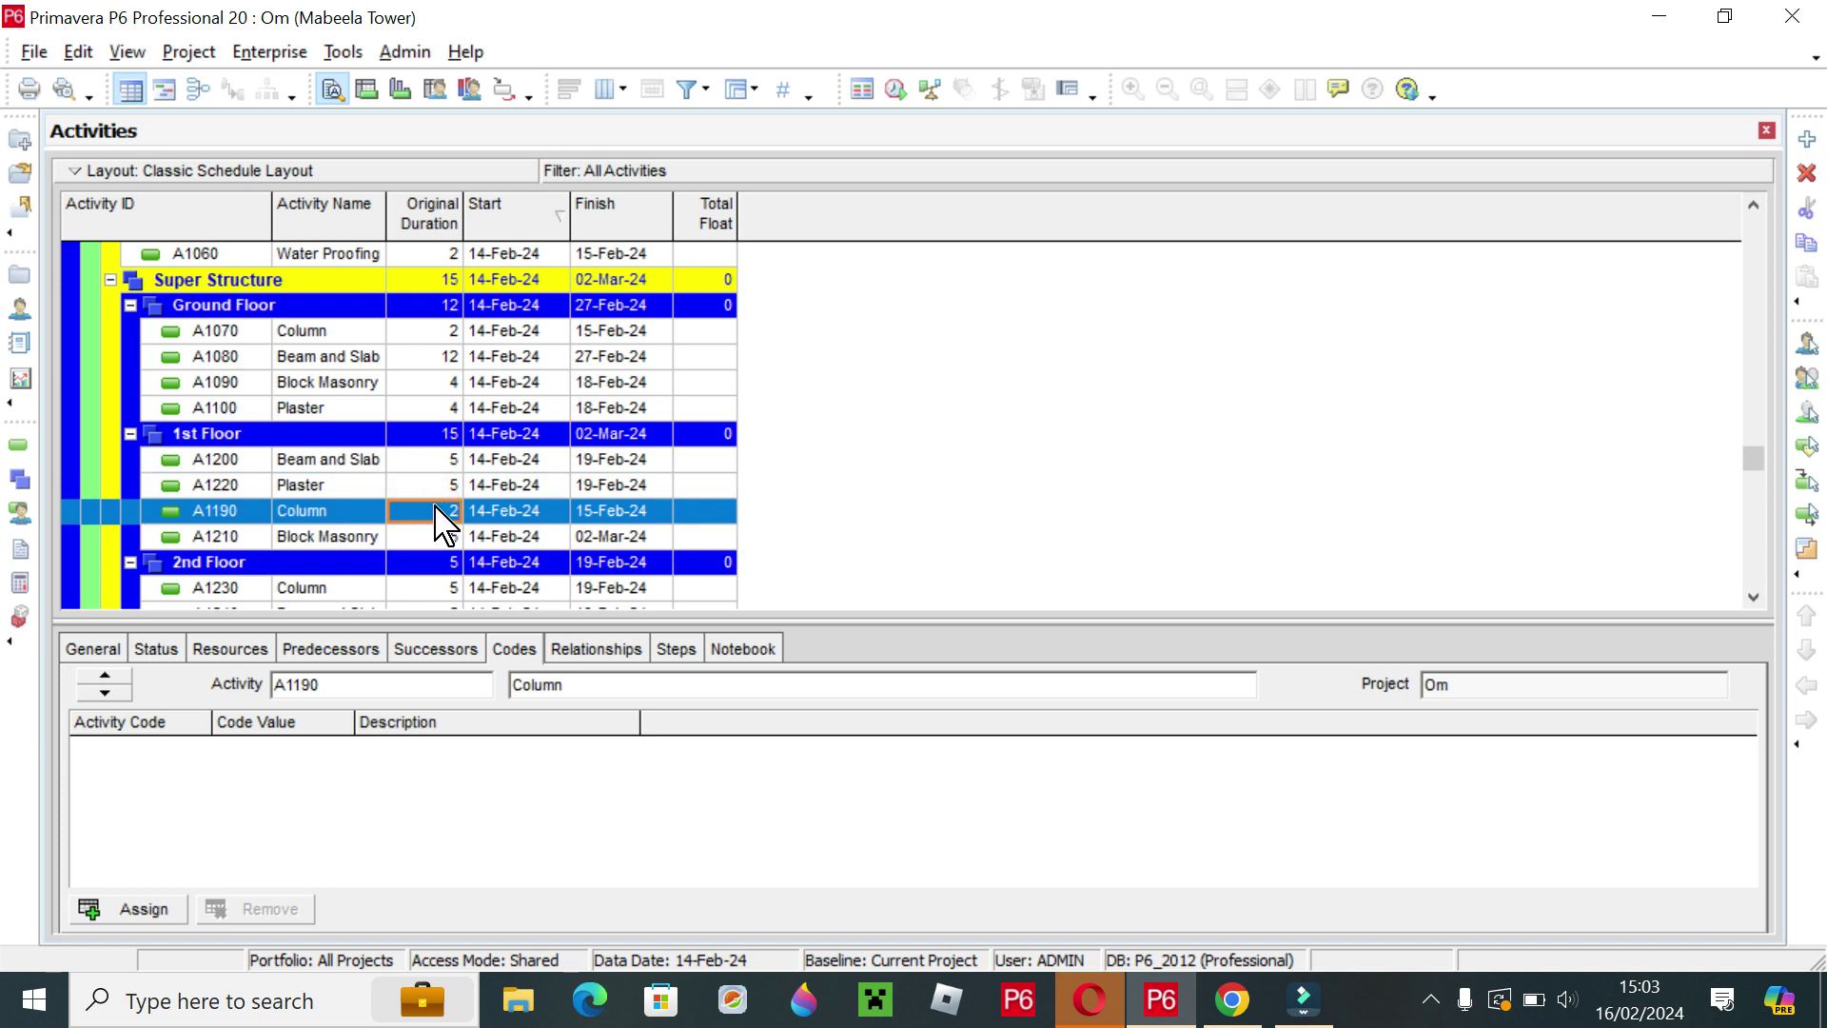
pyautogui.write('4')
pyautogui.press('Down')
pyautogui.write('4')
pyautogui.press('Return')
# Set the original durations of the 2nd Floor activities Column to 2 days and Block Masonry to 12 days.
pyautogui.scroll(-5, 530, 522)
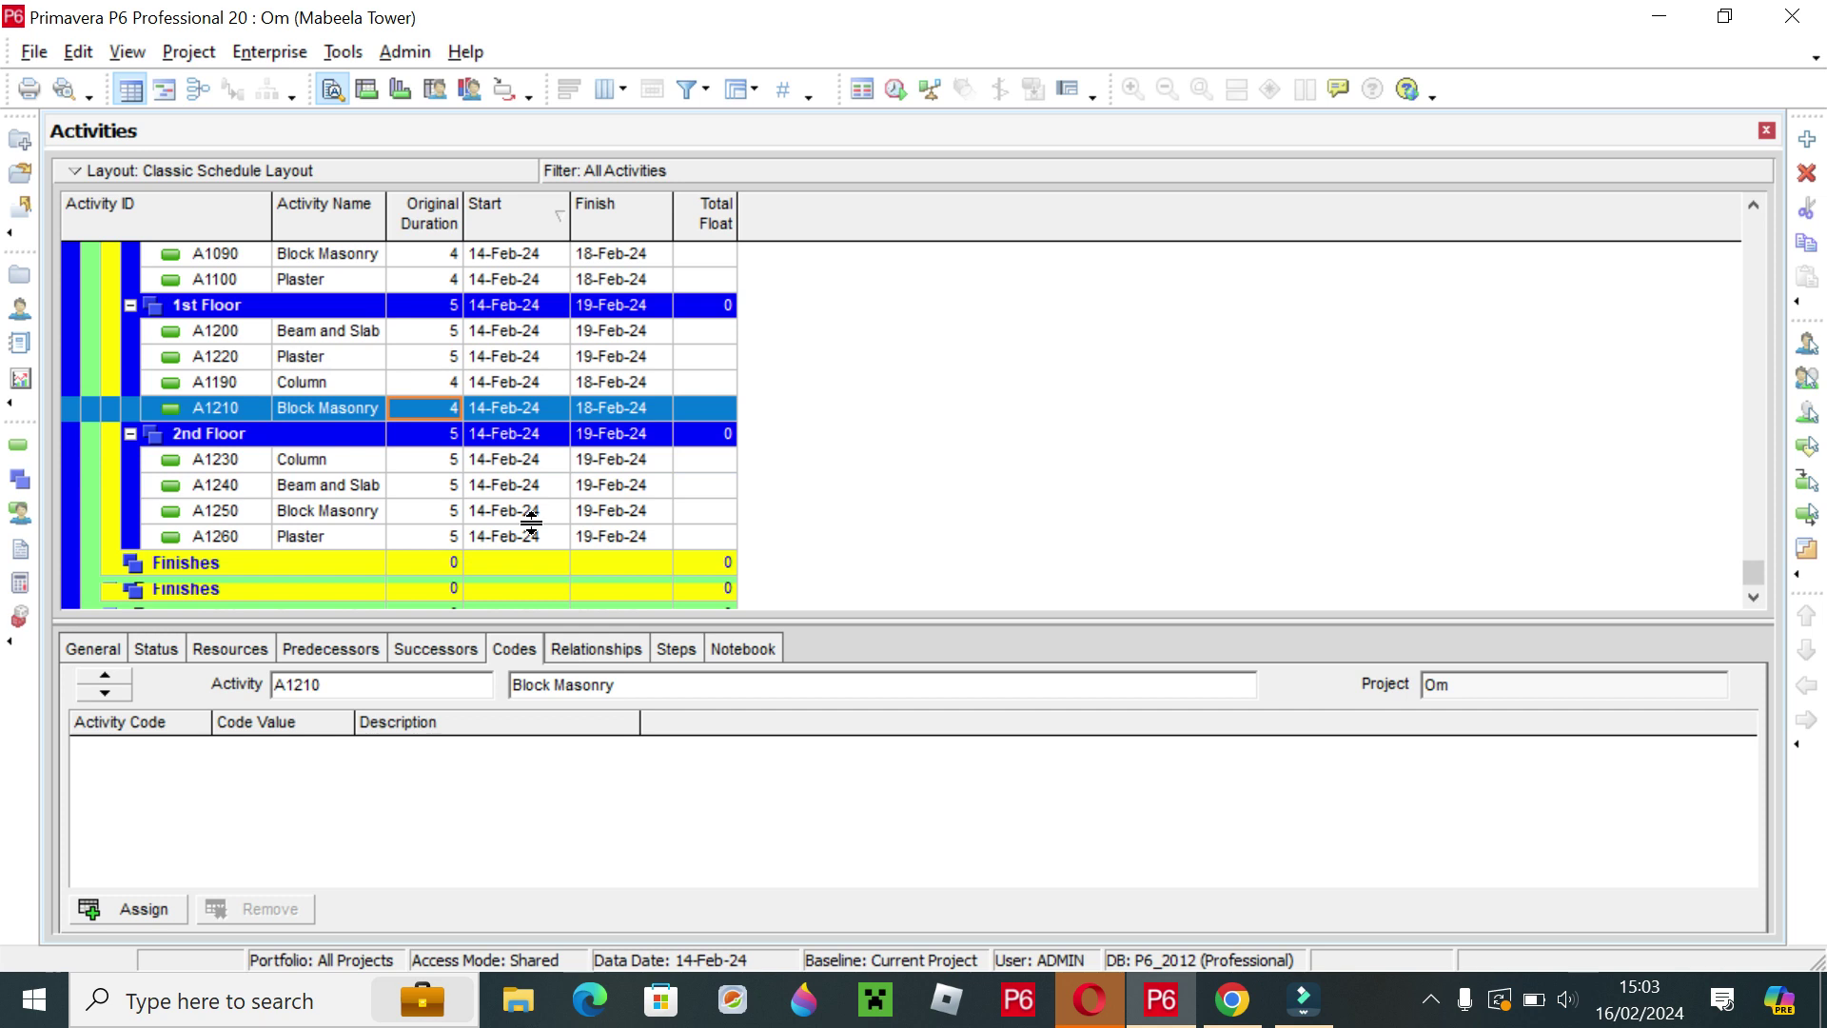
pyautogui.click(437, 461)
pyautogui.write('2')
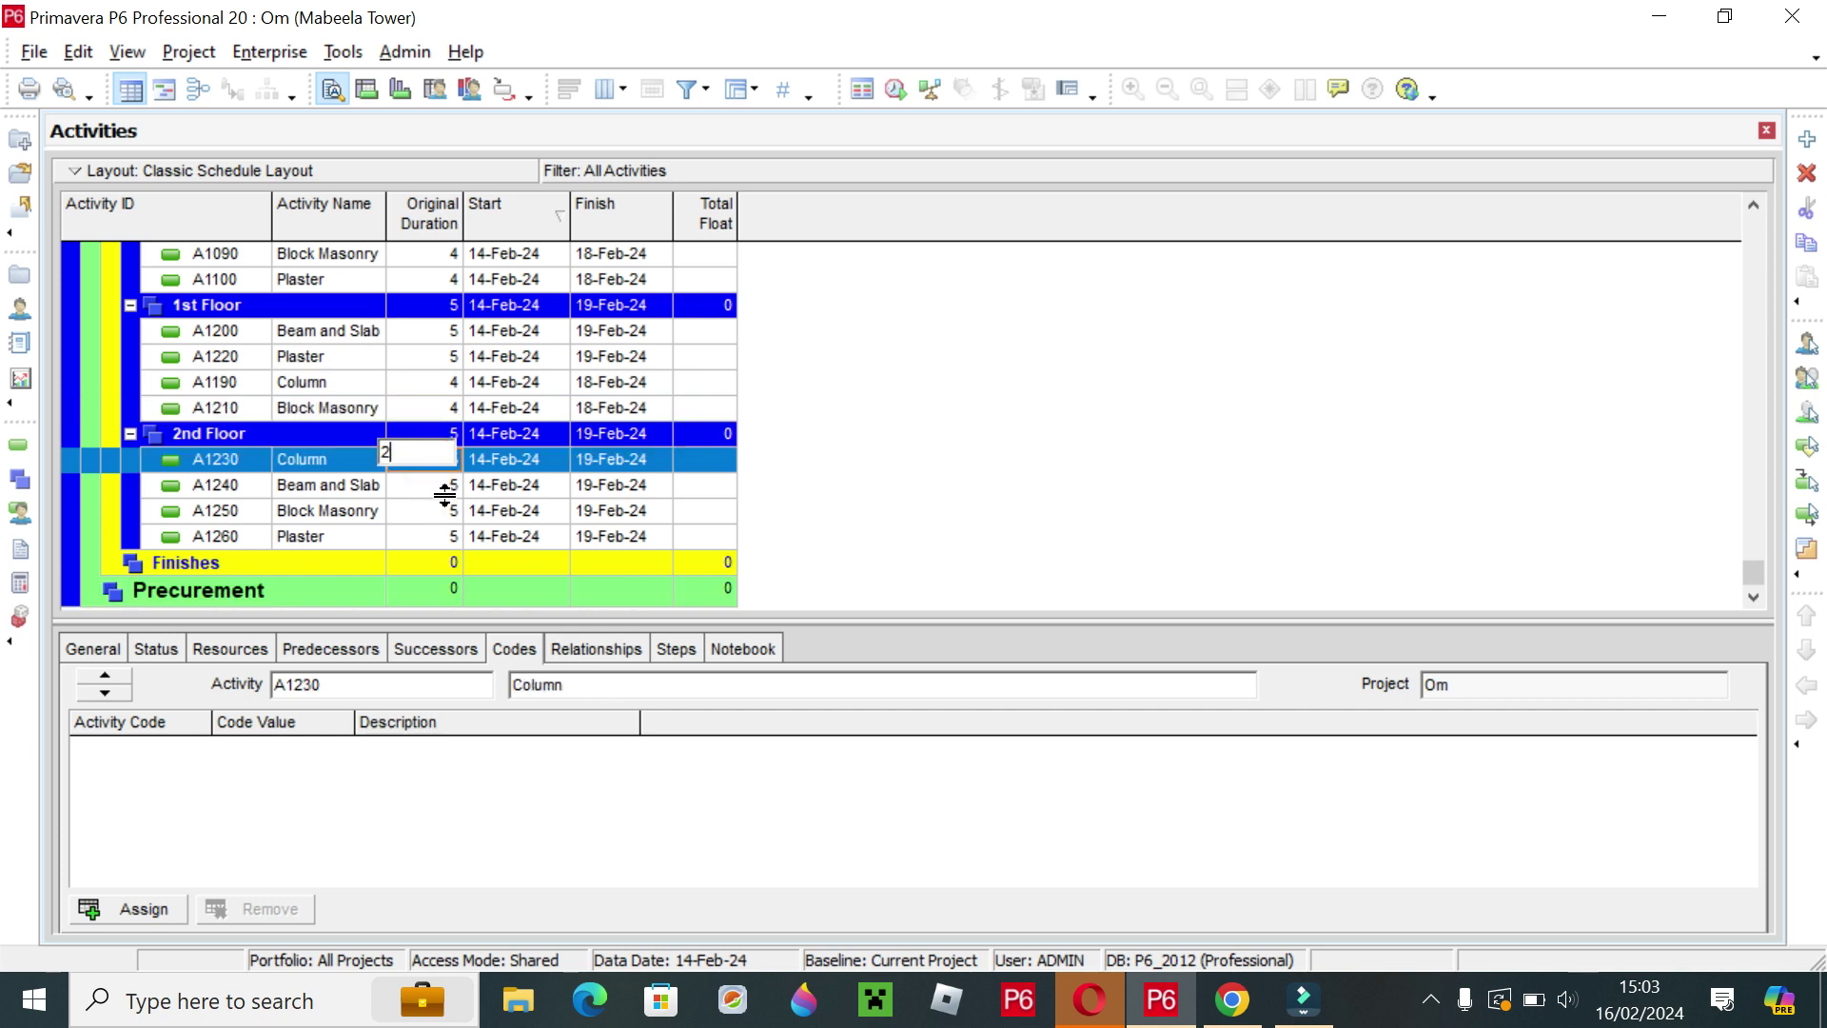
pyautogui.press('Down')
pyautogui.write('12')
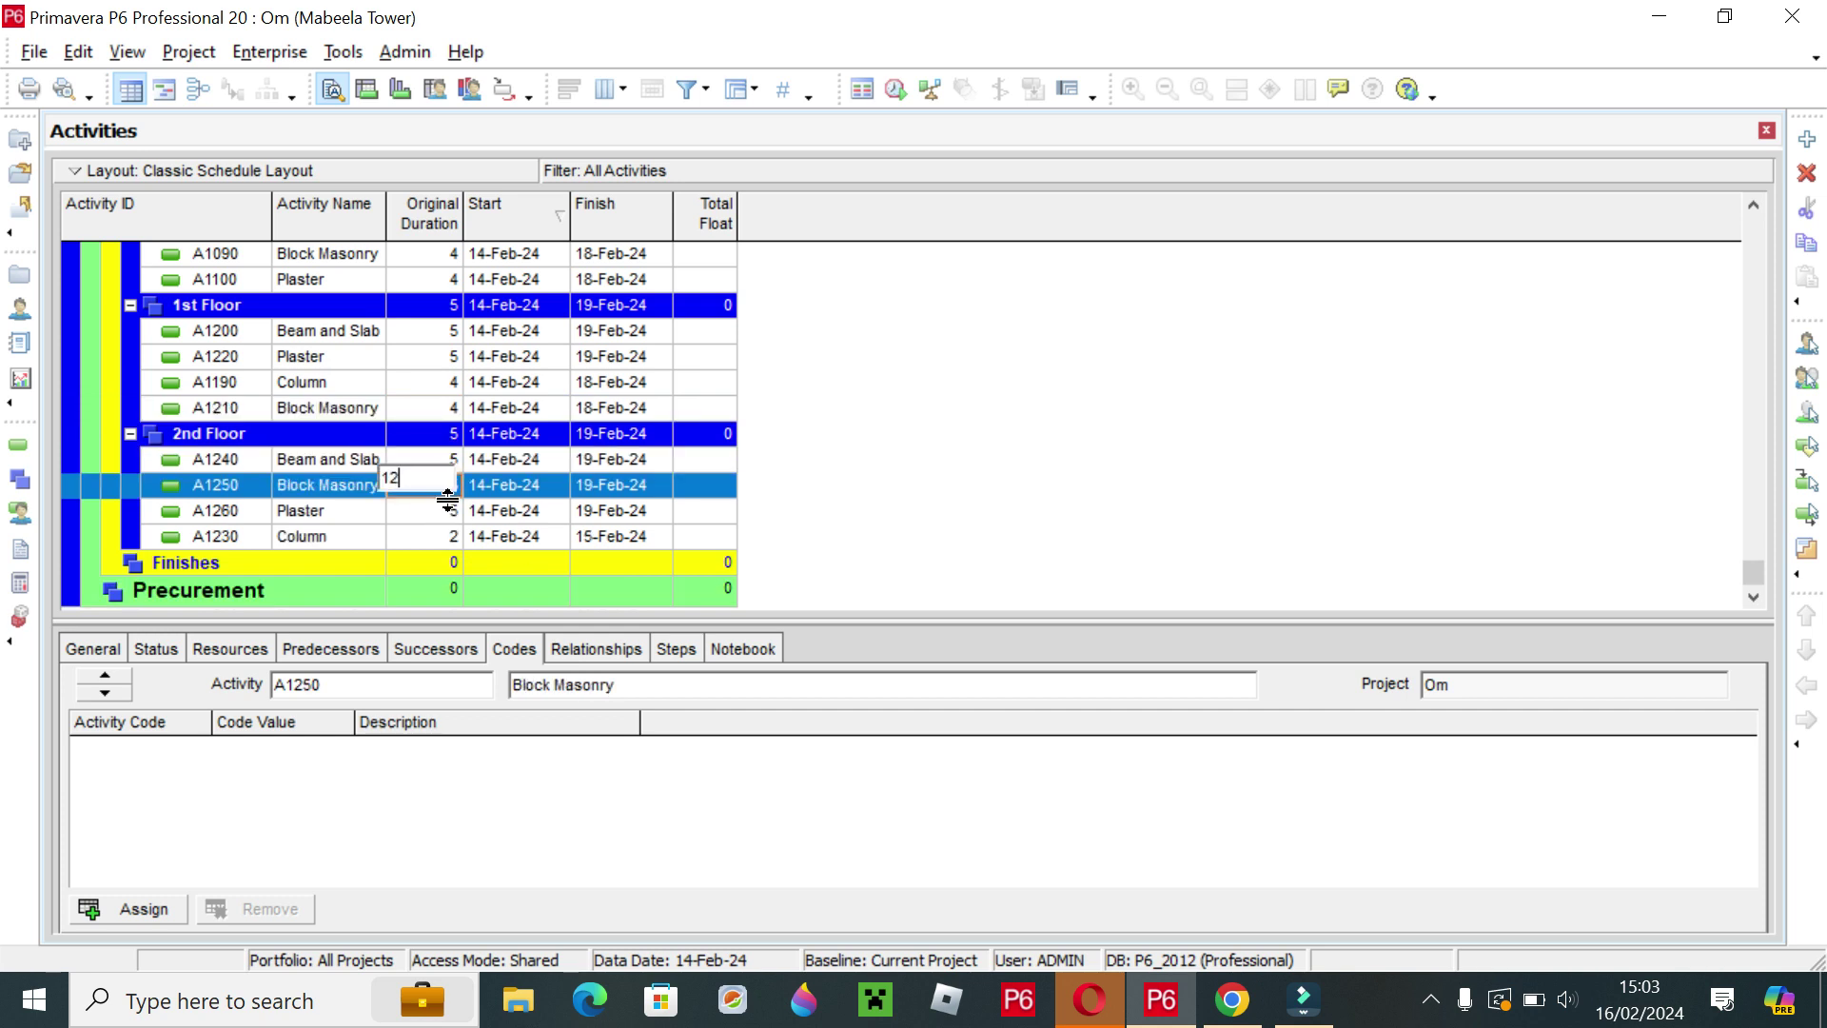
# Set the original durations of the 2nd Floor activities Column and Block Masonry to 4 days each.
pyautogui.press('Down')
pyautogui.write('4')
pyautogui.press('Down')
pyautogui.write('4')
pyautogui.click(544, 511)
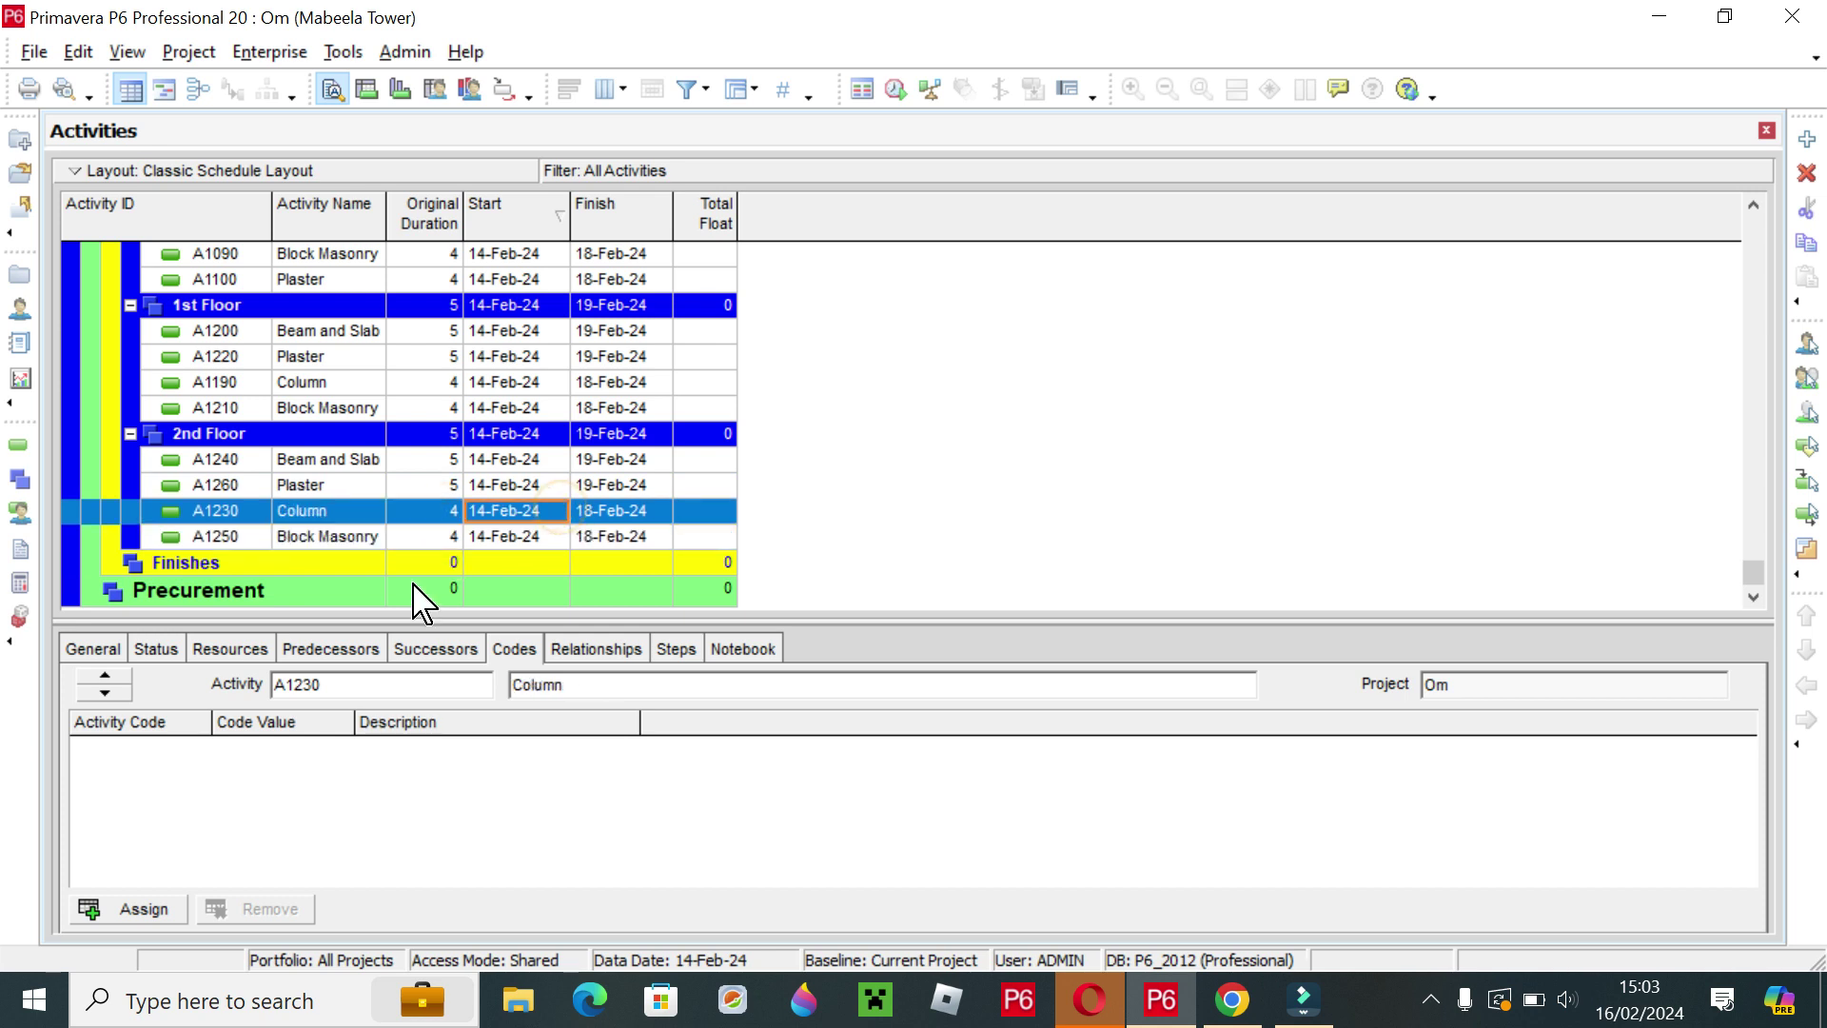
# Reopen the Mabeela Tower project from the A-01 Oman -1 project group.
pyautogui.scroll(3, 469, 447)
pyautogui.scroll(1, 469, 447)
pyautogui.scroll(2, 470, 445)
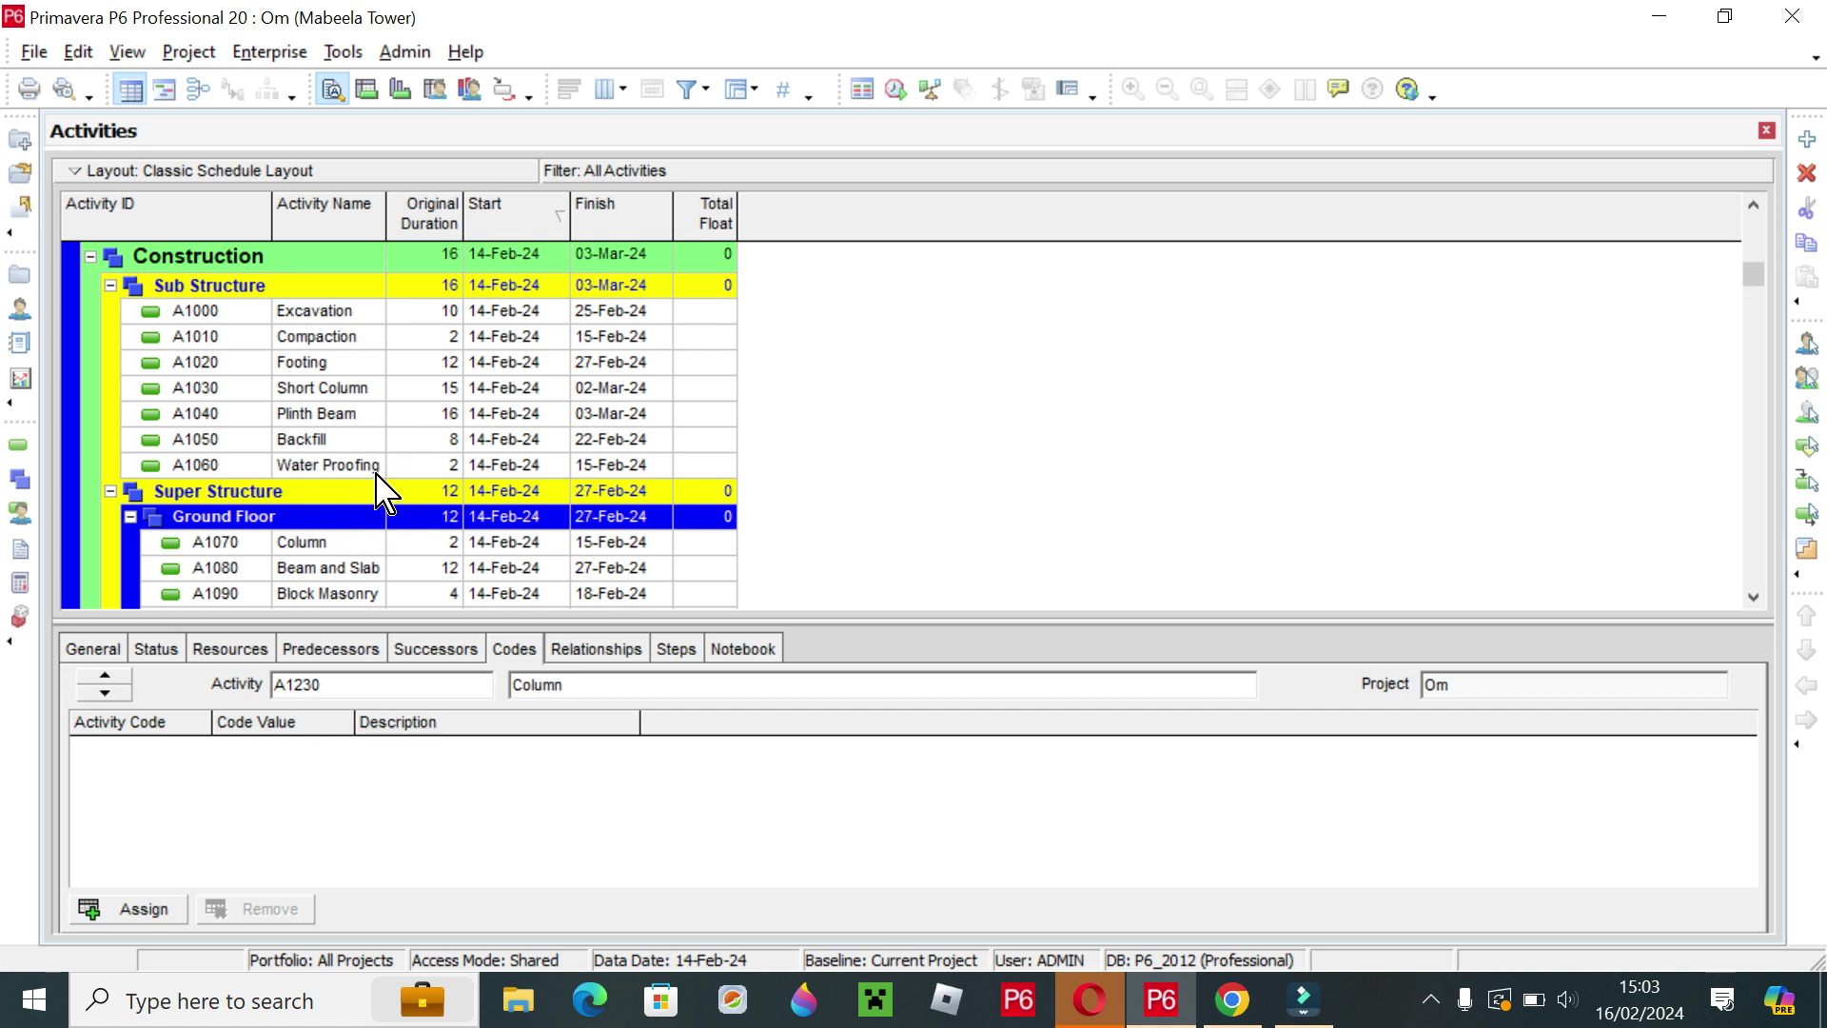
pyautogui.click(21, 174)
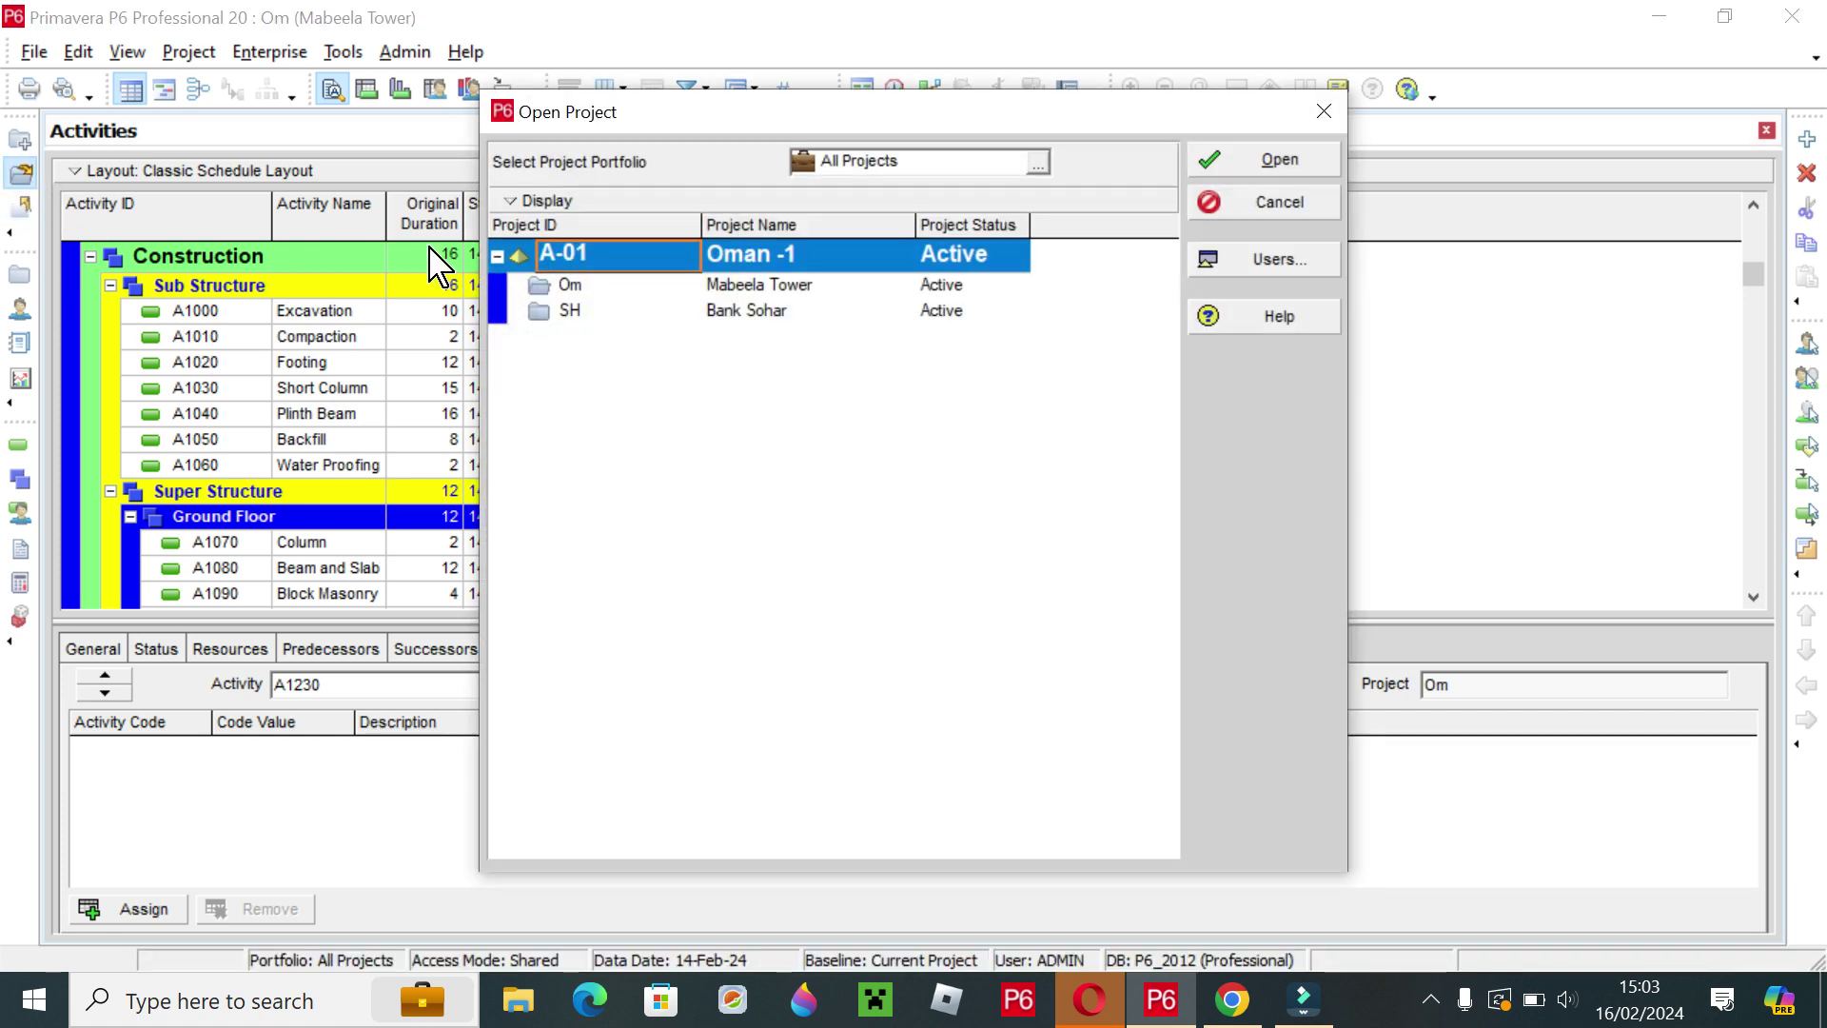
pyautogui.click(766, 287)
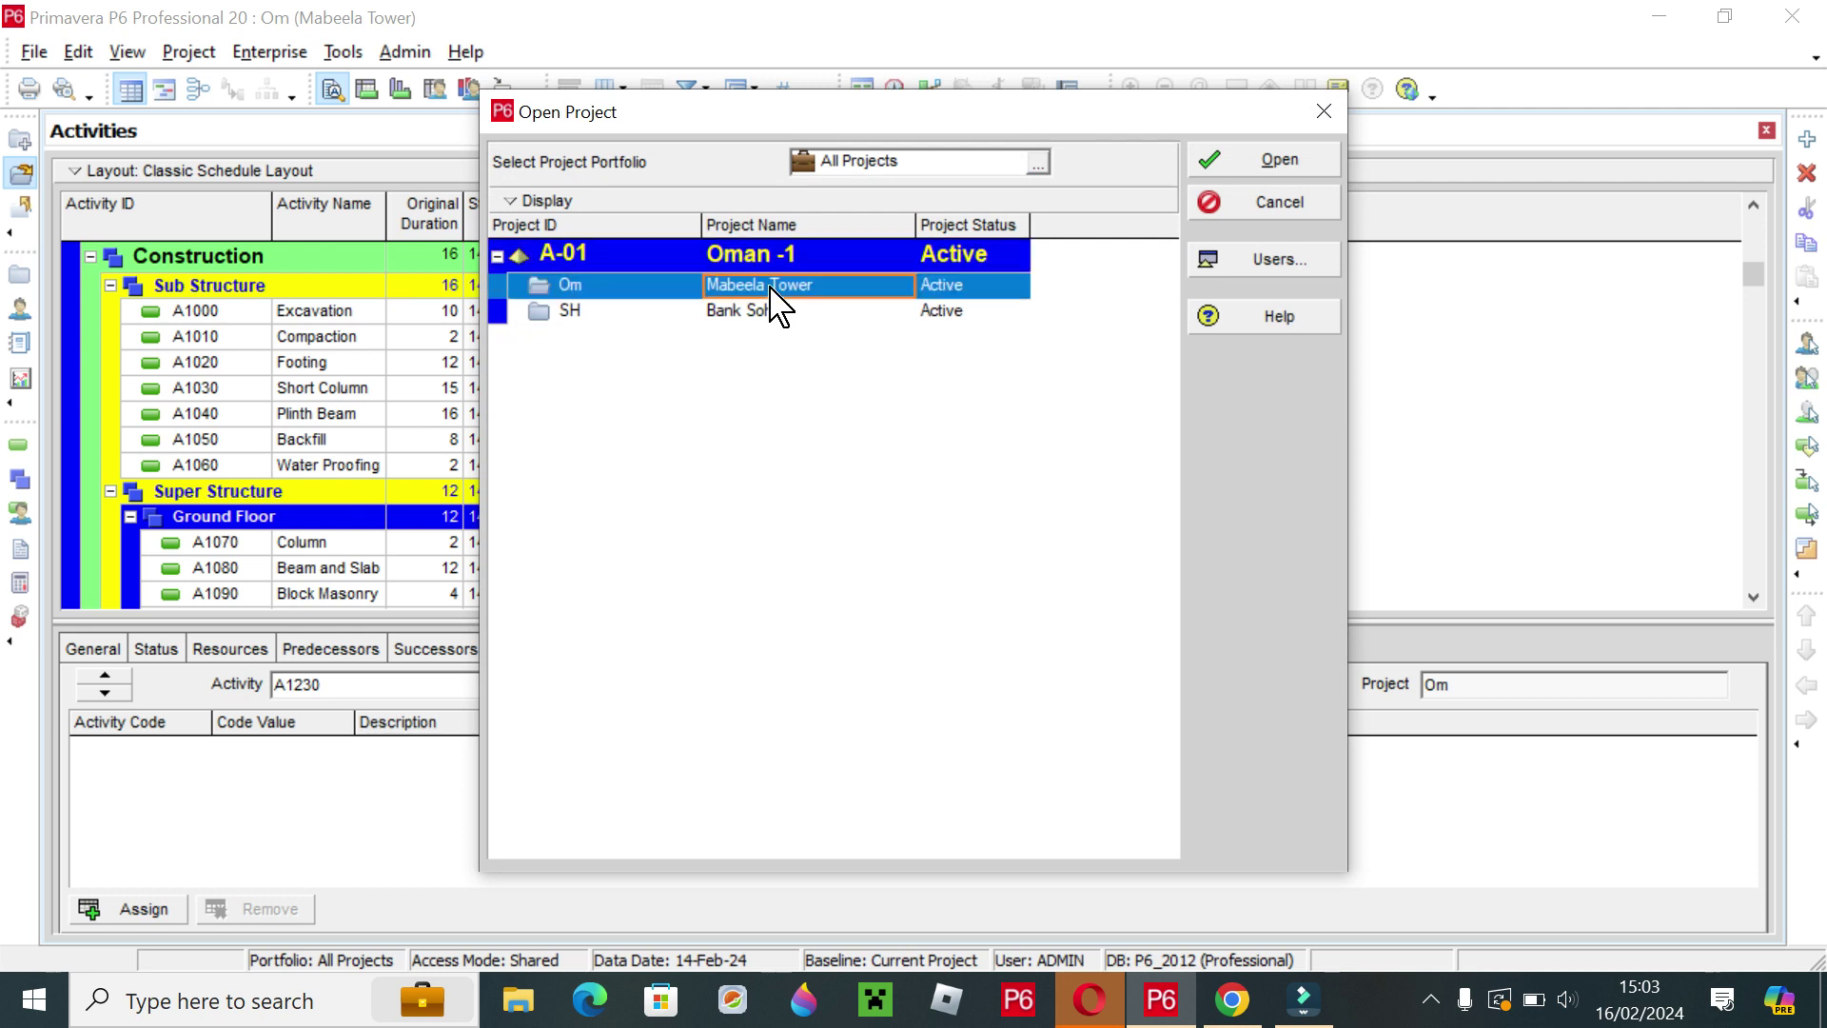
pyautogui.doubleClick(999, 306)
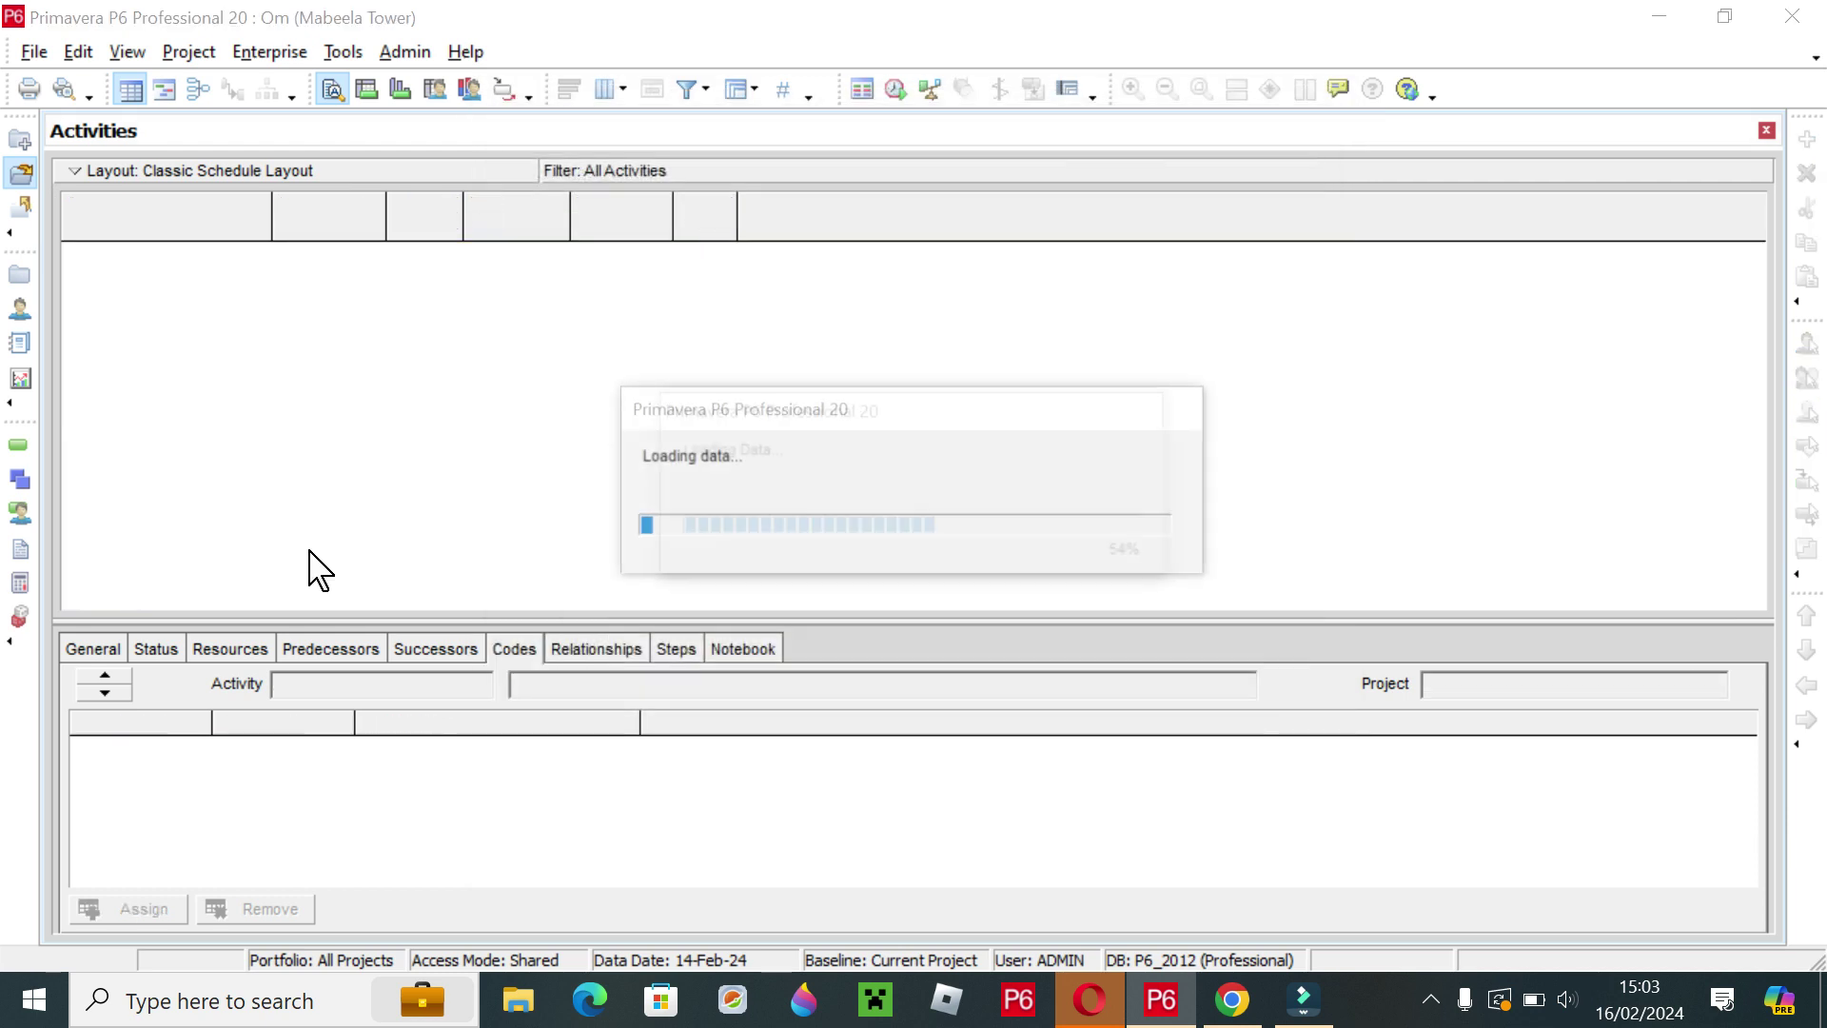
# Go to the project list and show the schedule dates of the Mabeela Tower project.
pyautogui.click(95, 650)
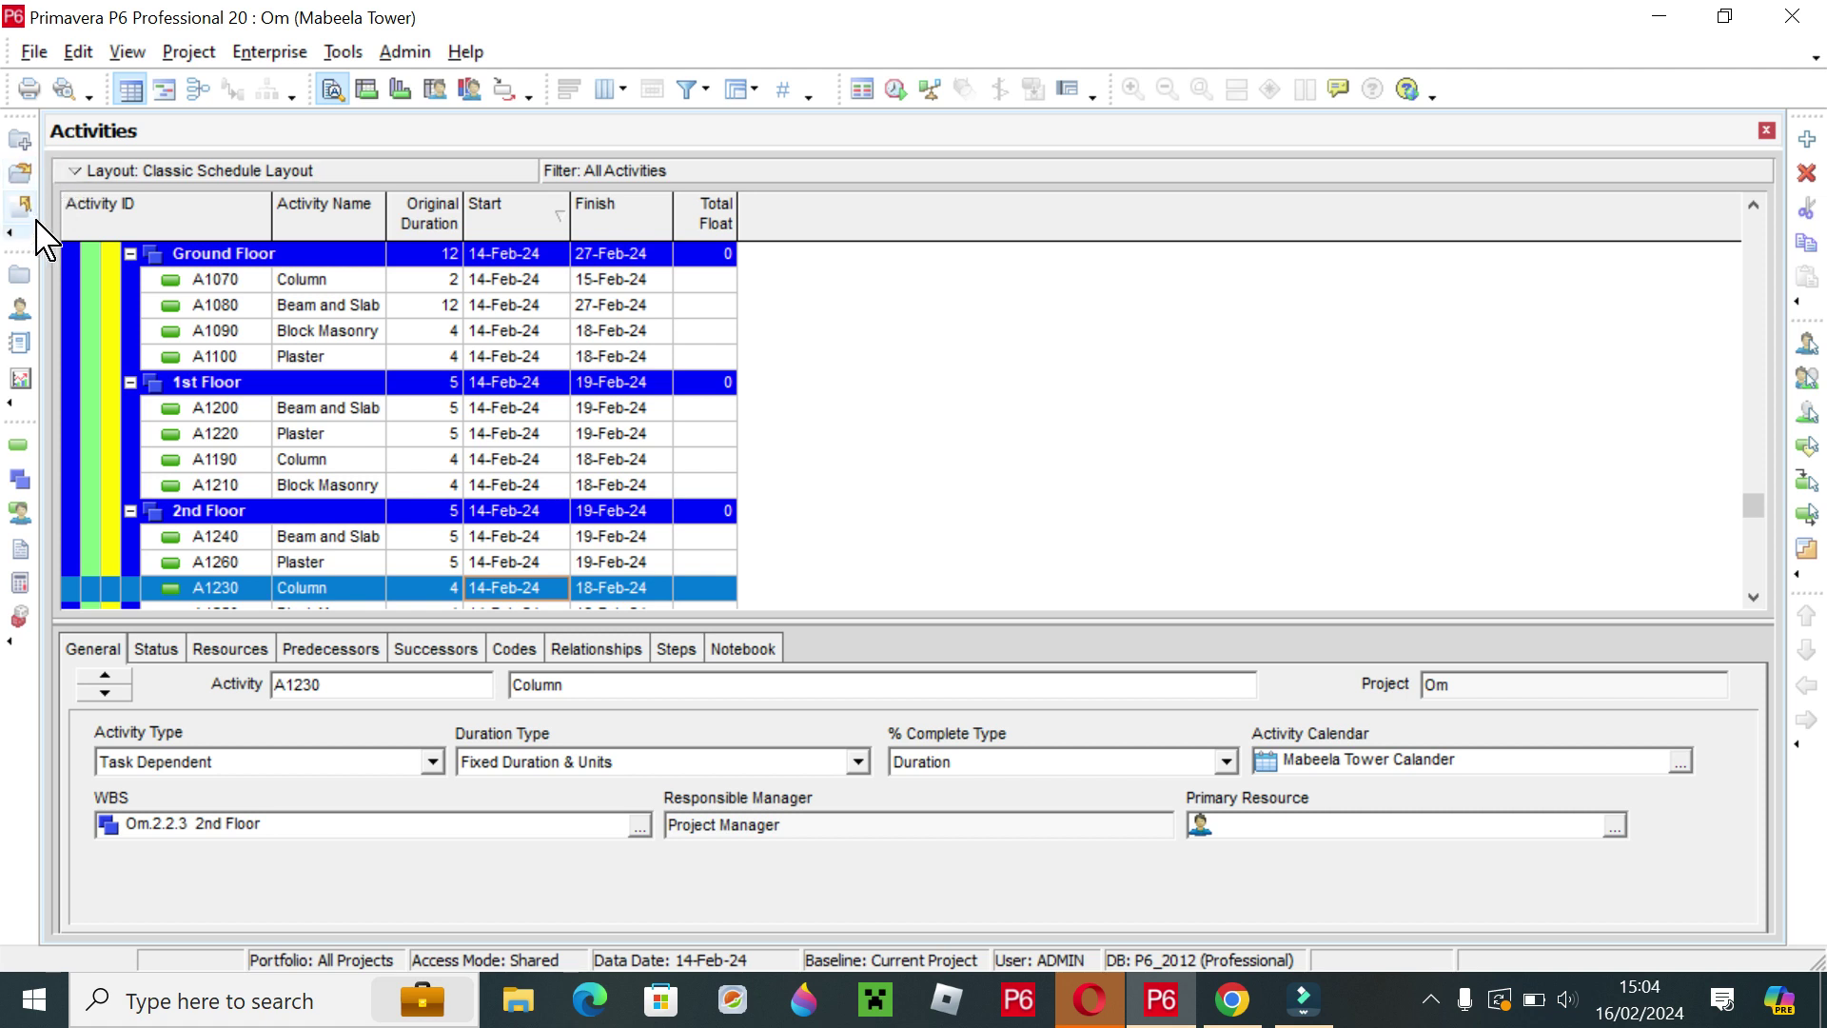
pyautogui.click(27, 286)
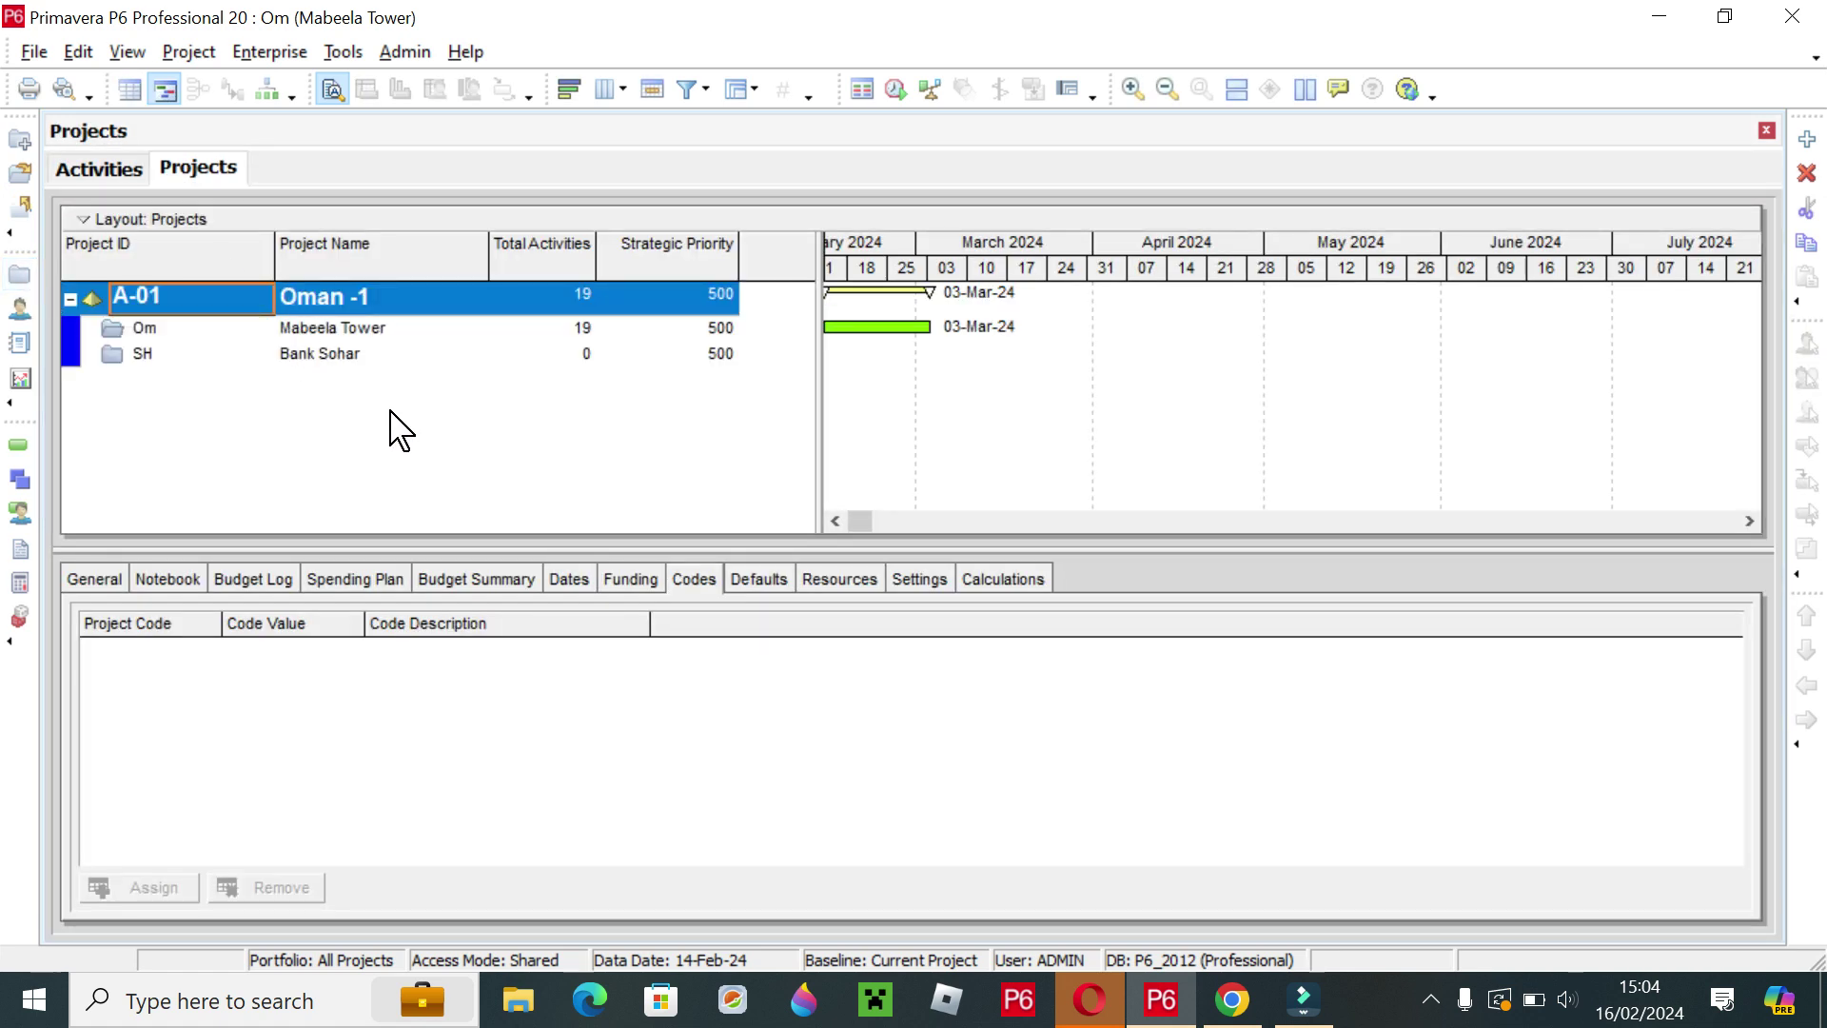
pyautogui.click(348, 330)
pyautogui.click(107, 579)
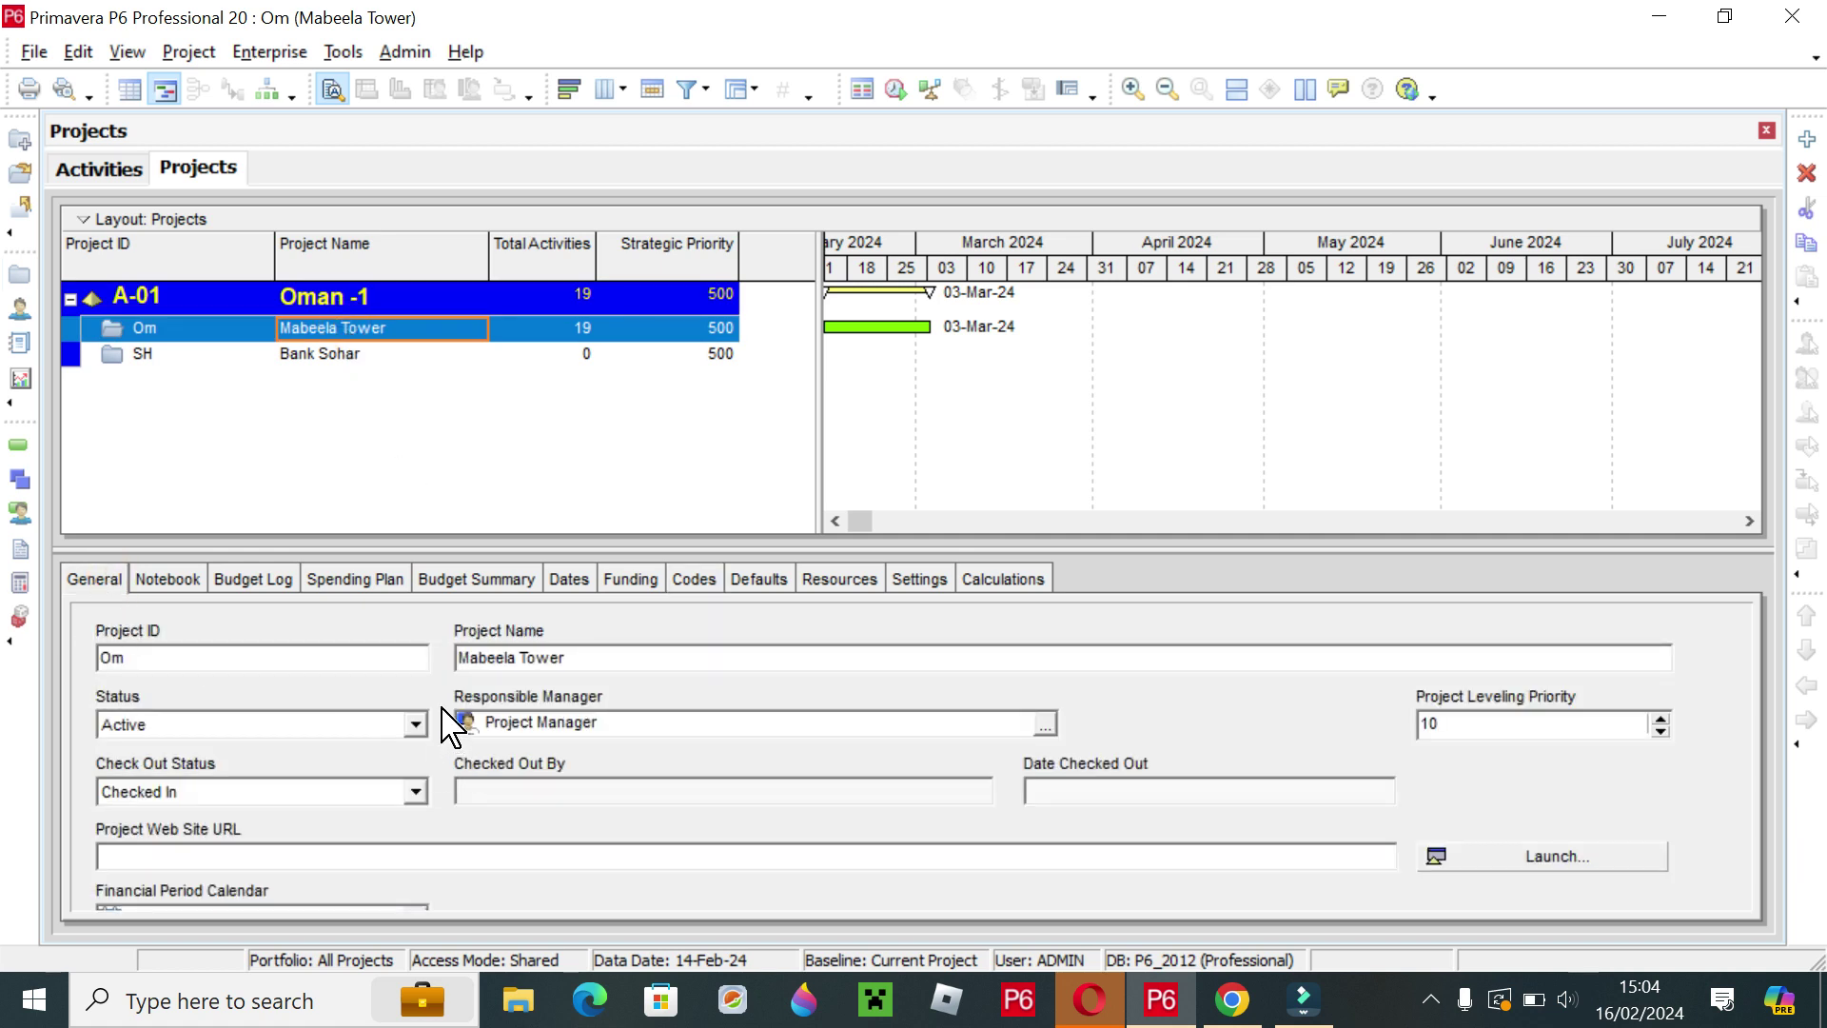
pyautogui.click(567, 582)
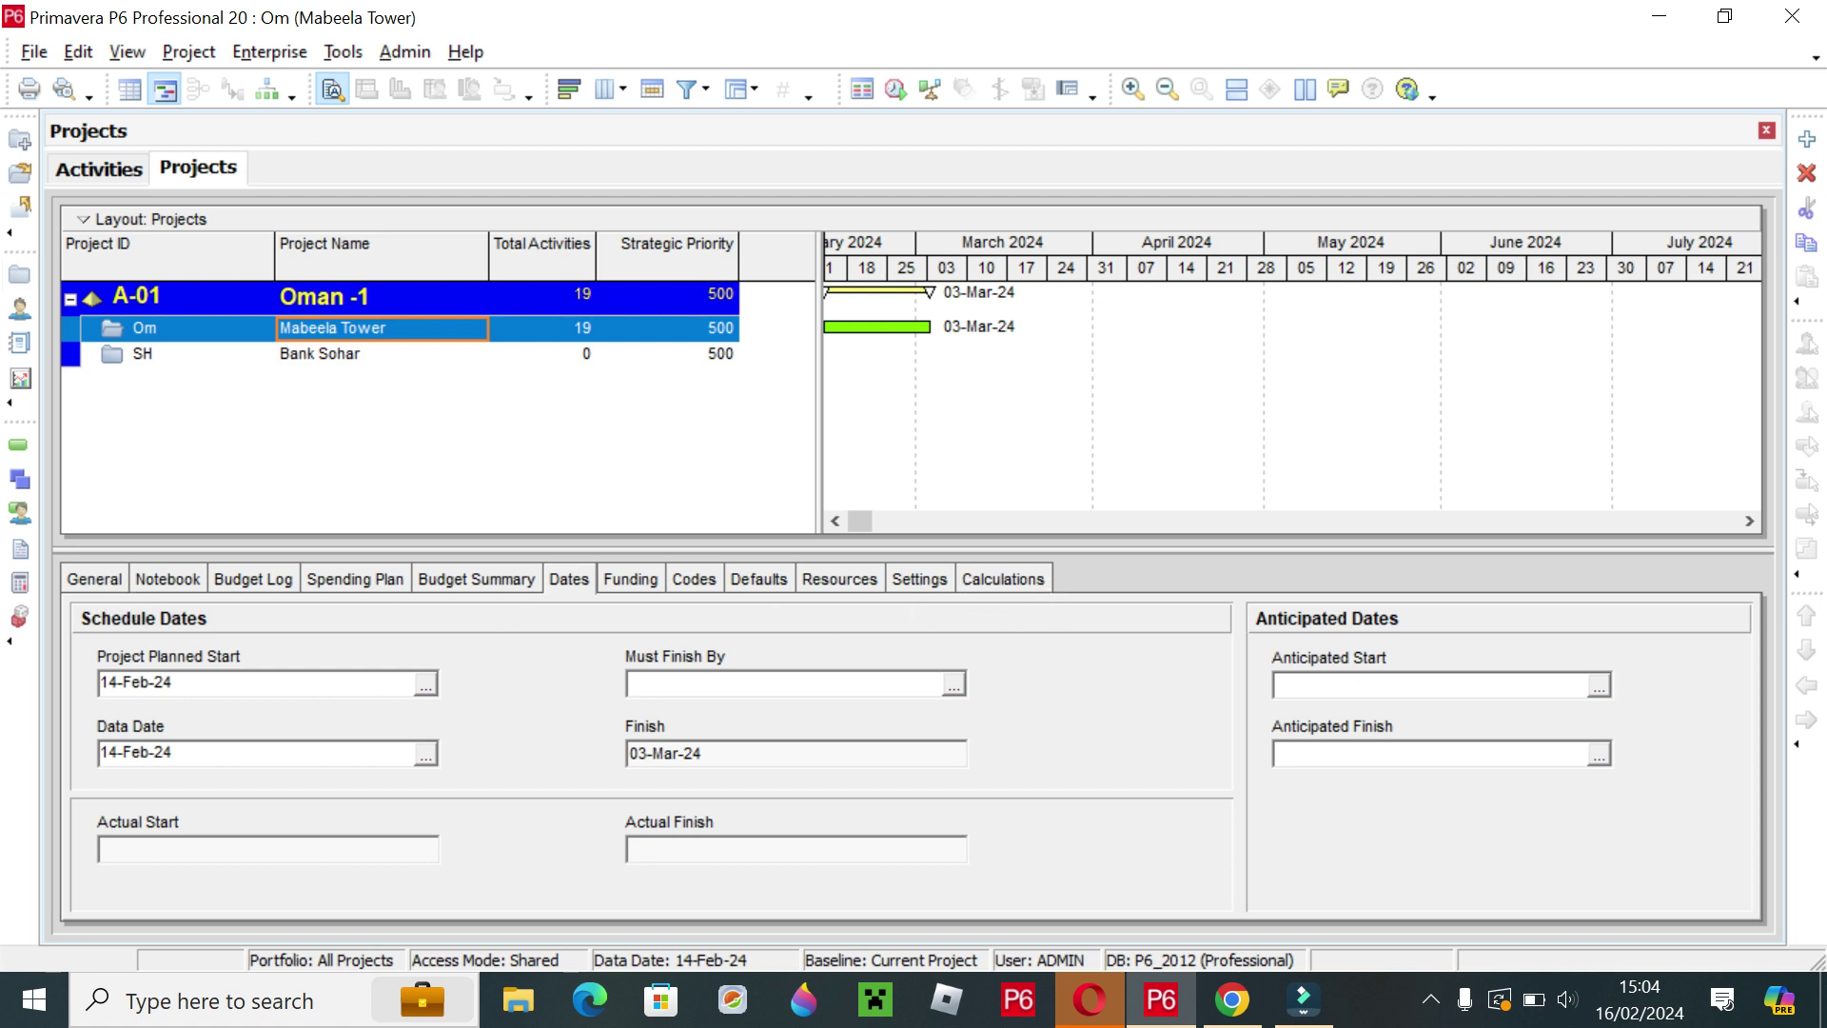
pyautogui.click(561, 577)
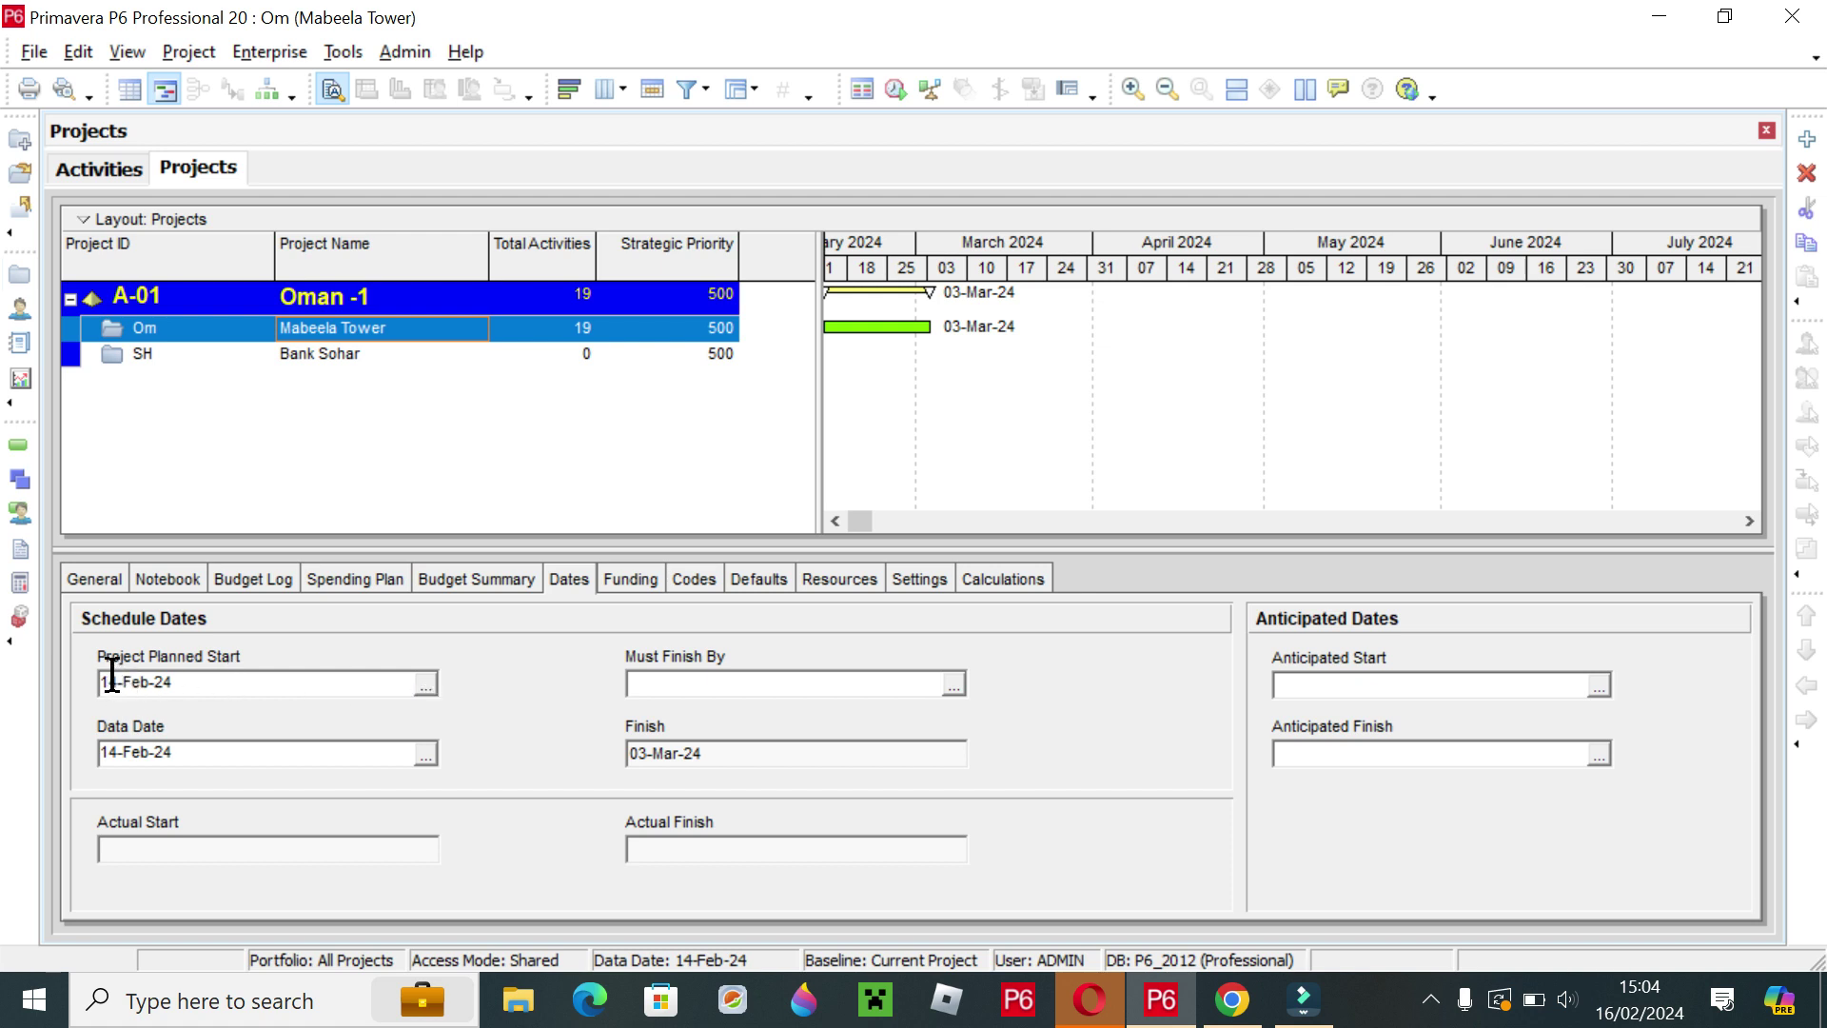
# Set the planned start date of the Mabeela Tower project to 01-Mar-24.
pyautogui.click(425, 685)
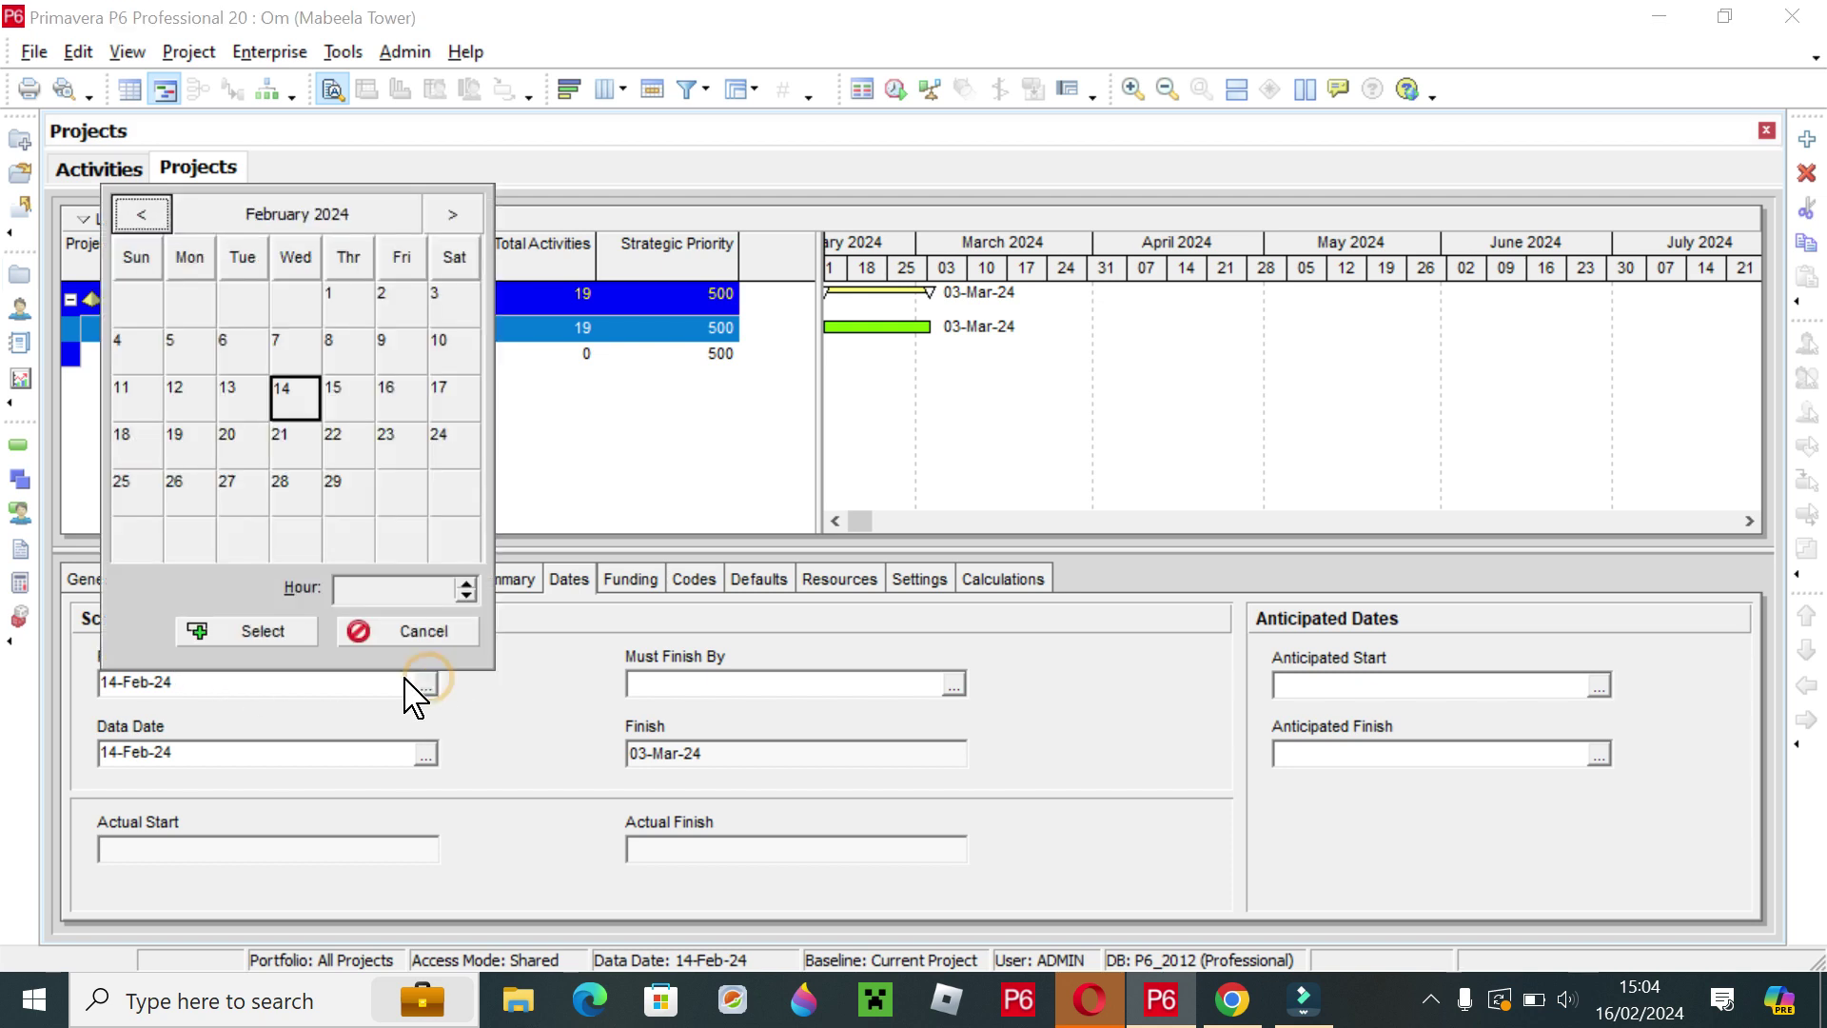
pyautogui.click(455, 215)
pyautogui.click(395, 294)
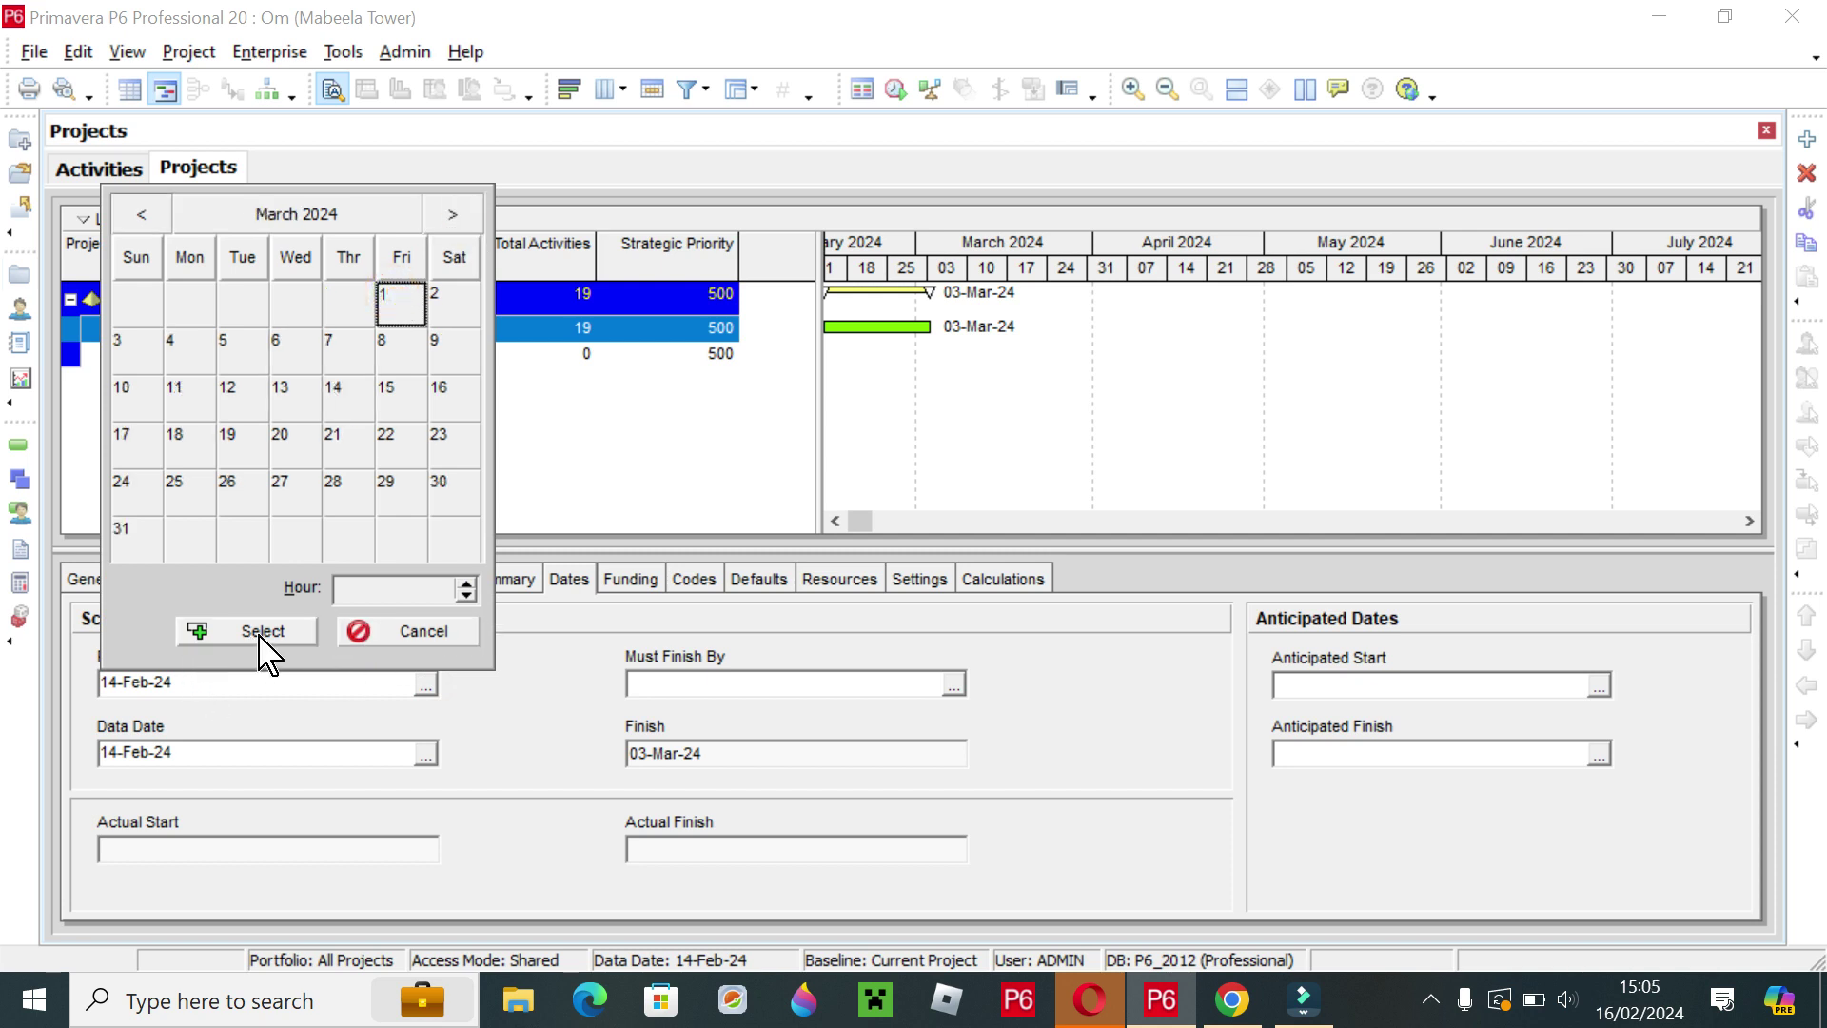
pyautogui.click(259, 631)
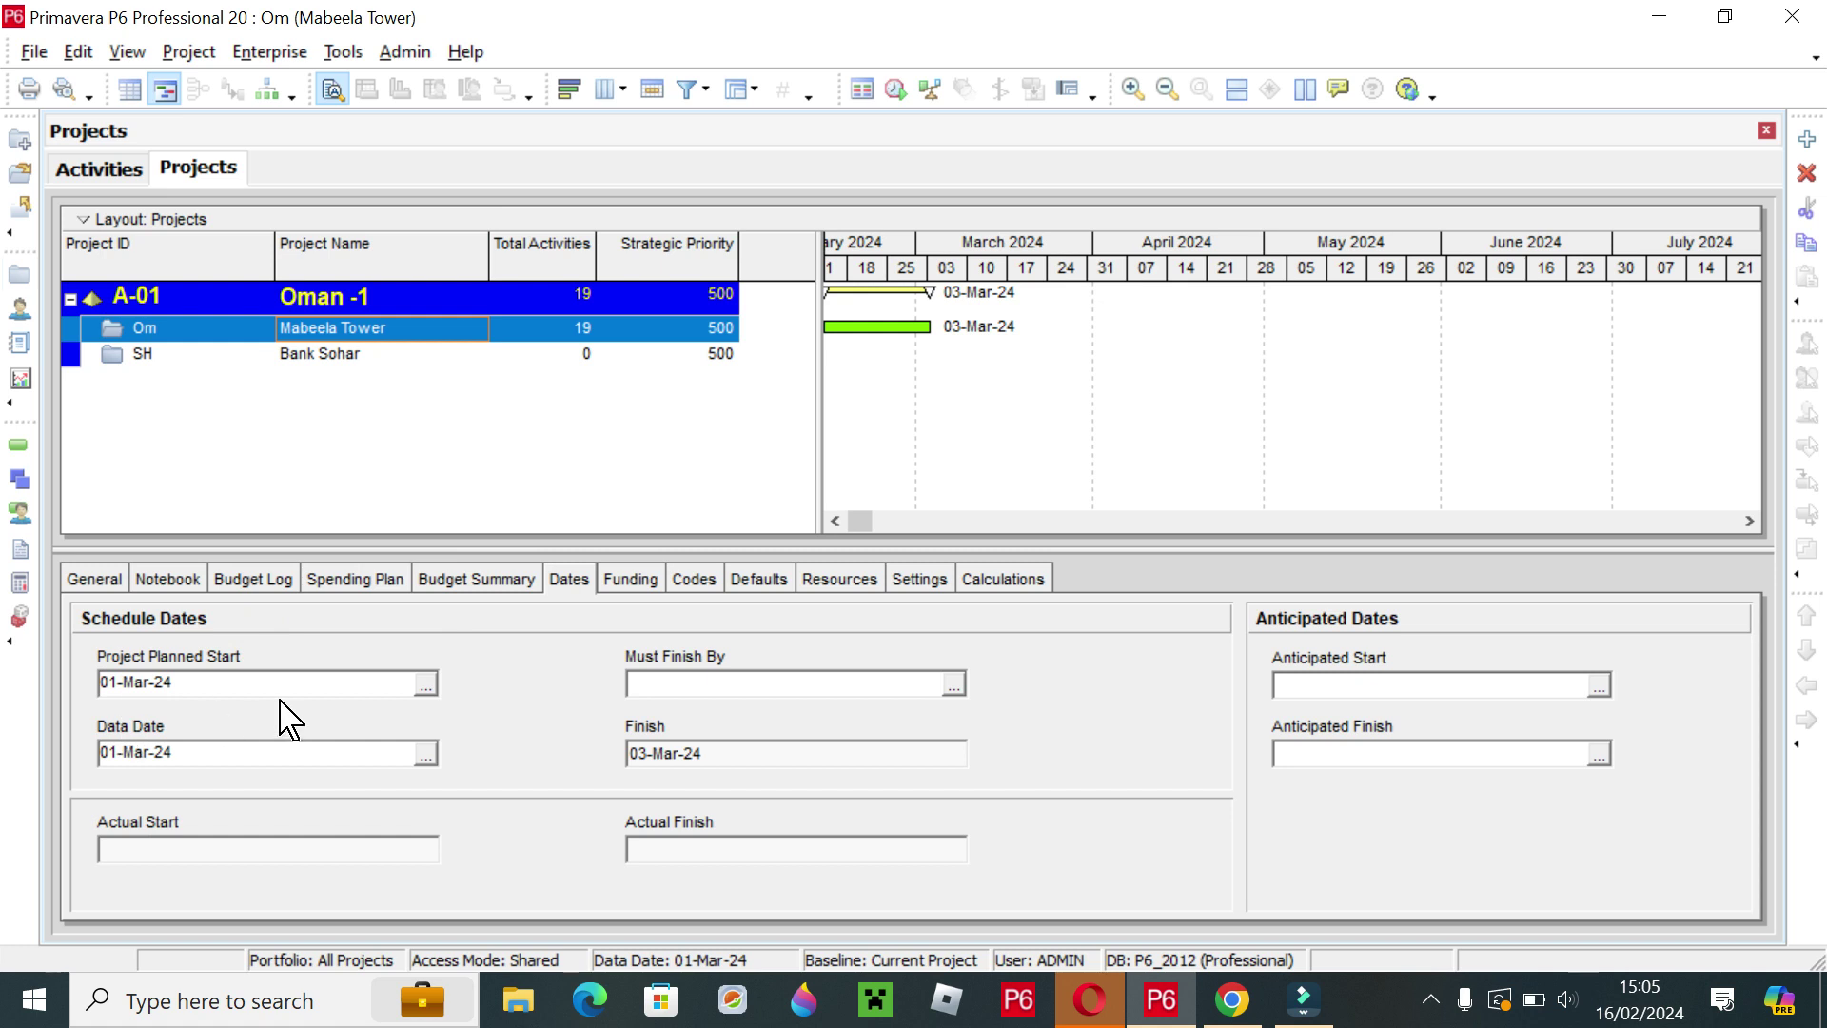
# Set the Must Finish By date of the Mabeela Tower project to 31-Aug-24.
pyautogui.click(954, 684)
pyautogui.click(982, 214)
pyautogui.click(982, 213)
pyautogui.click(982, 213)
pyautogui.click(981, 213)
pyautogui.click(982, 213)
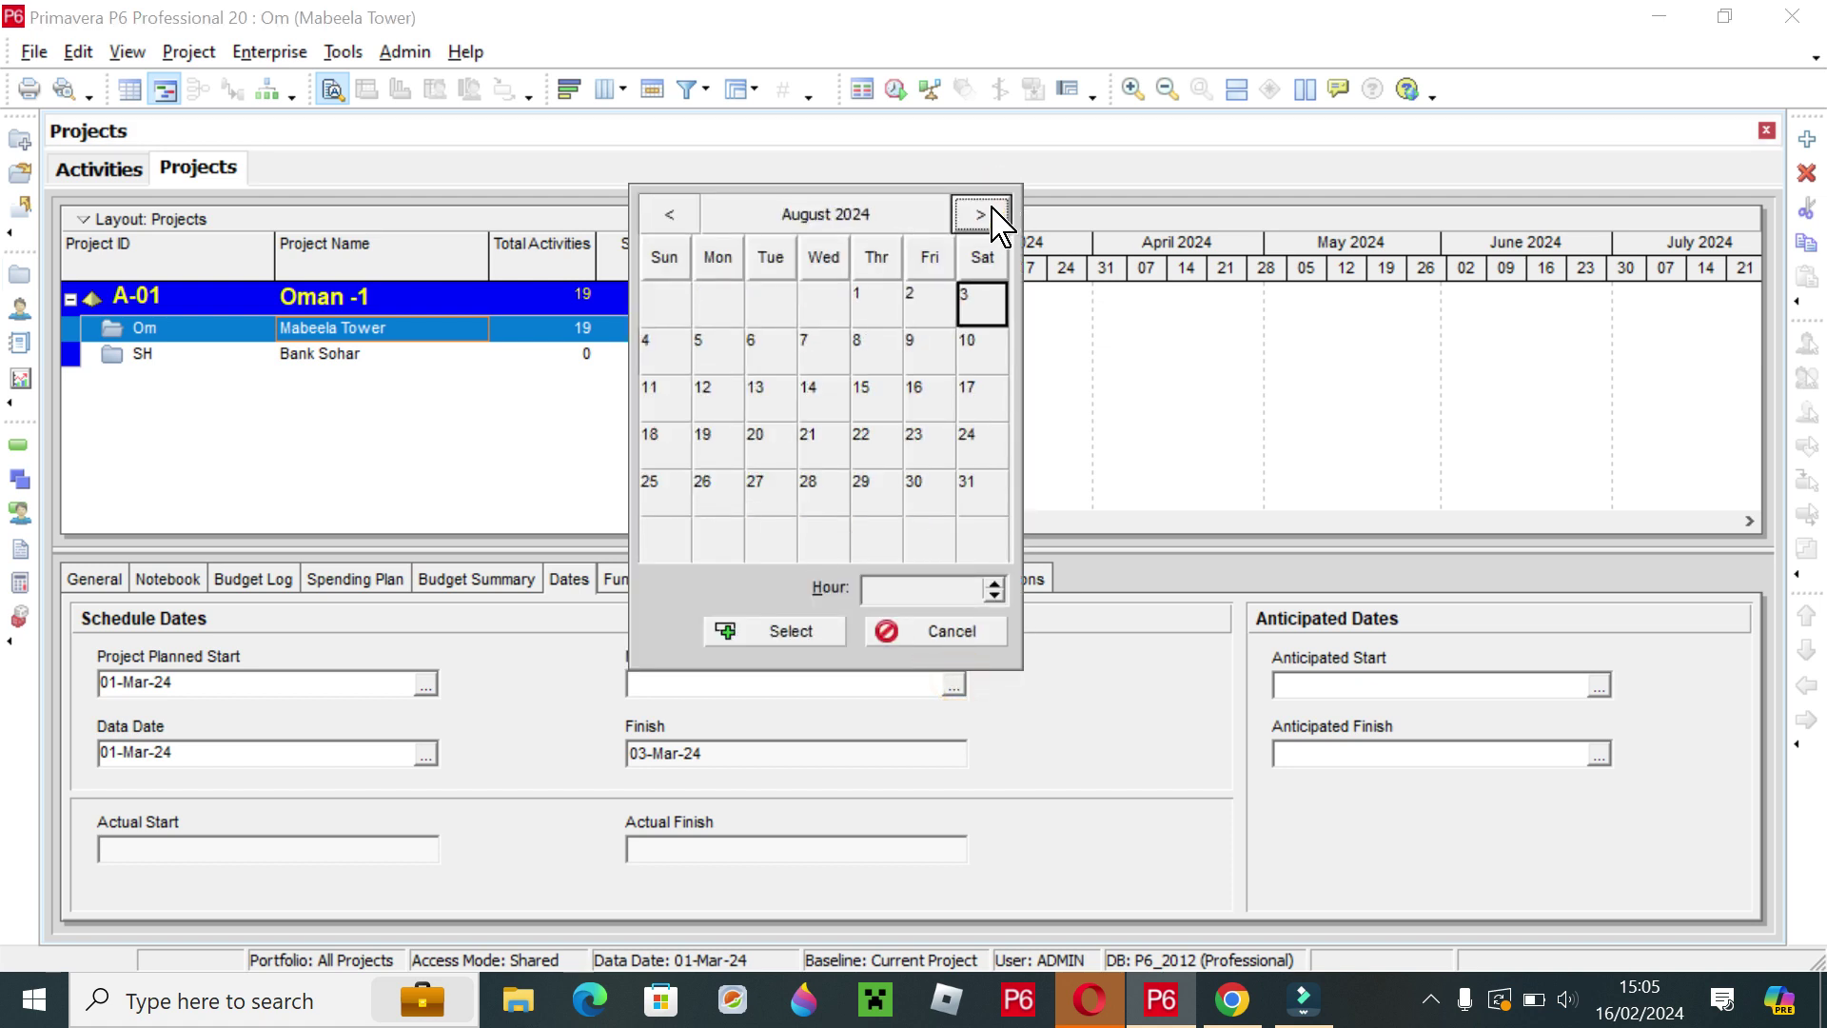
pyautogui.click(980, 493)
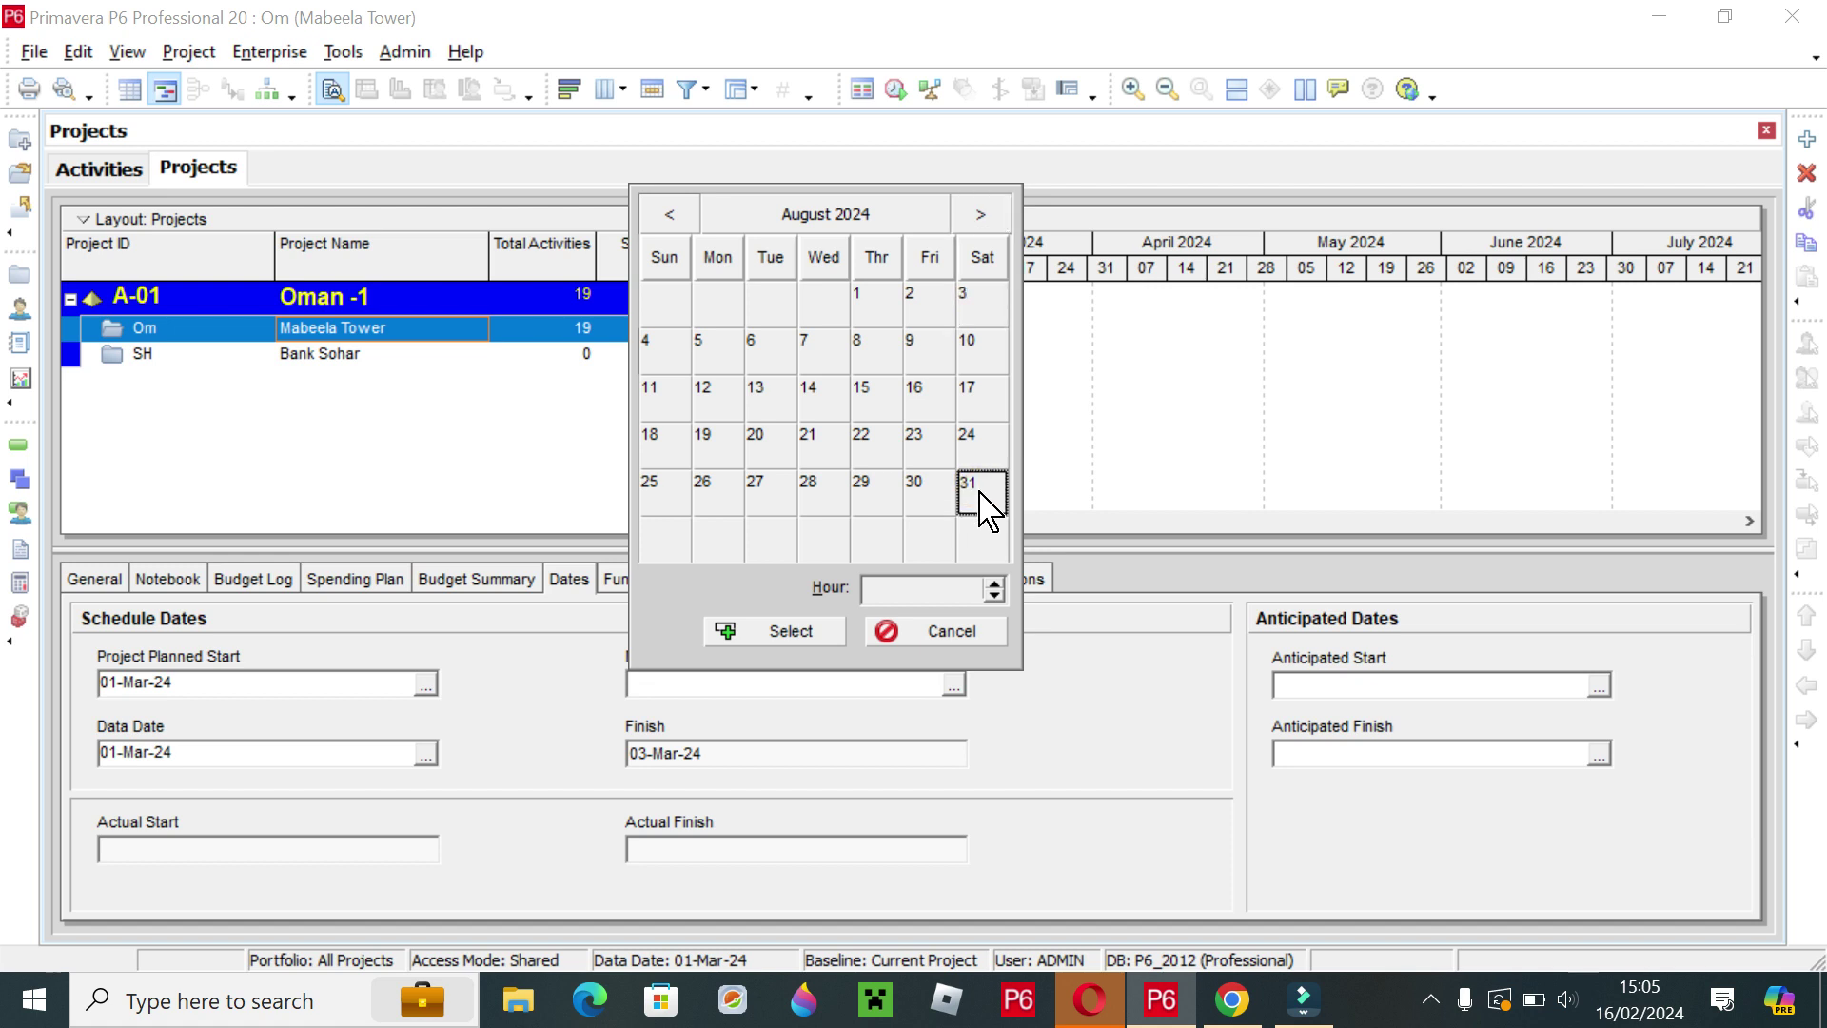
pyautogui.click(820, 640)
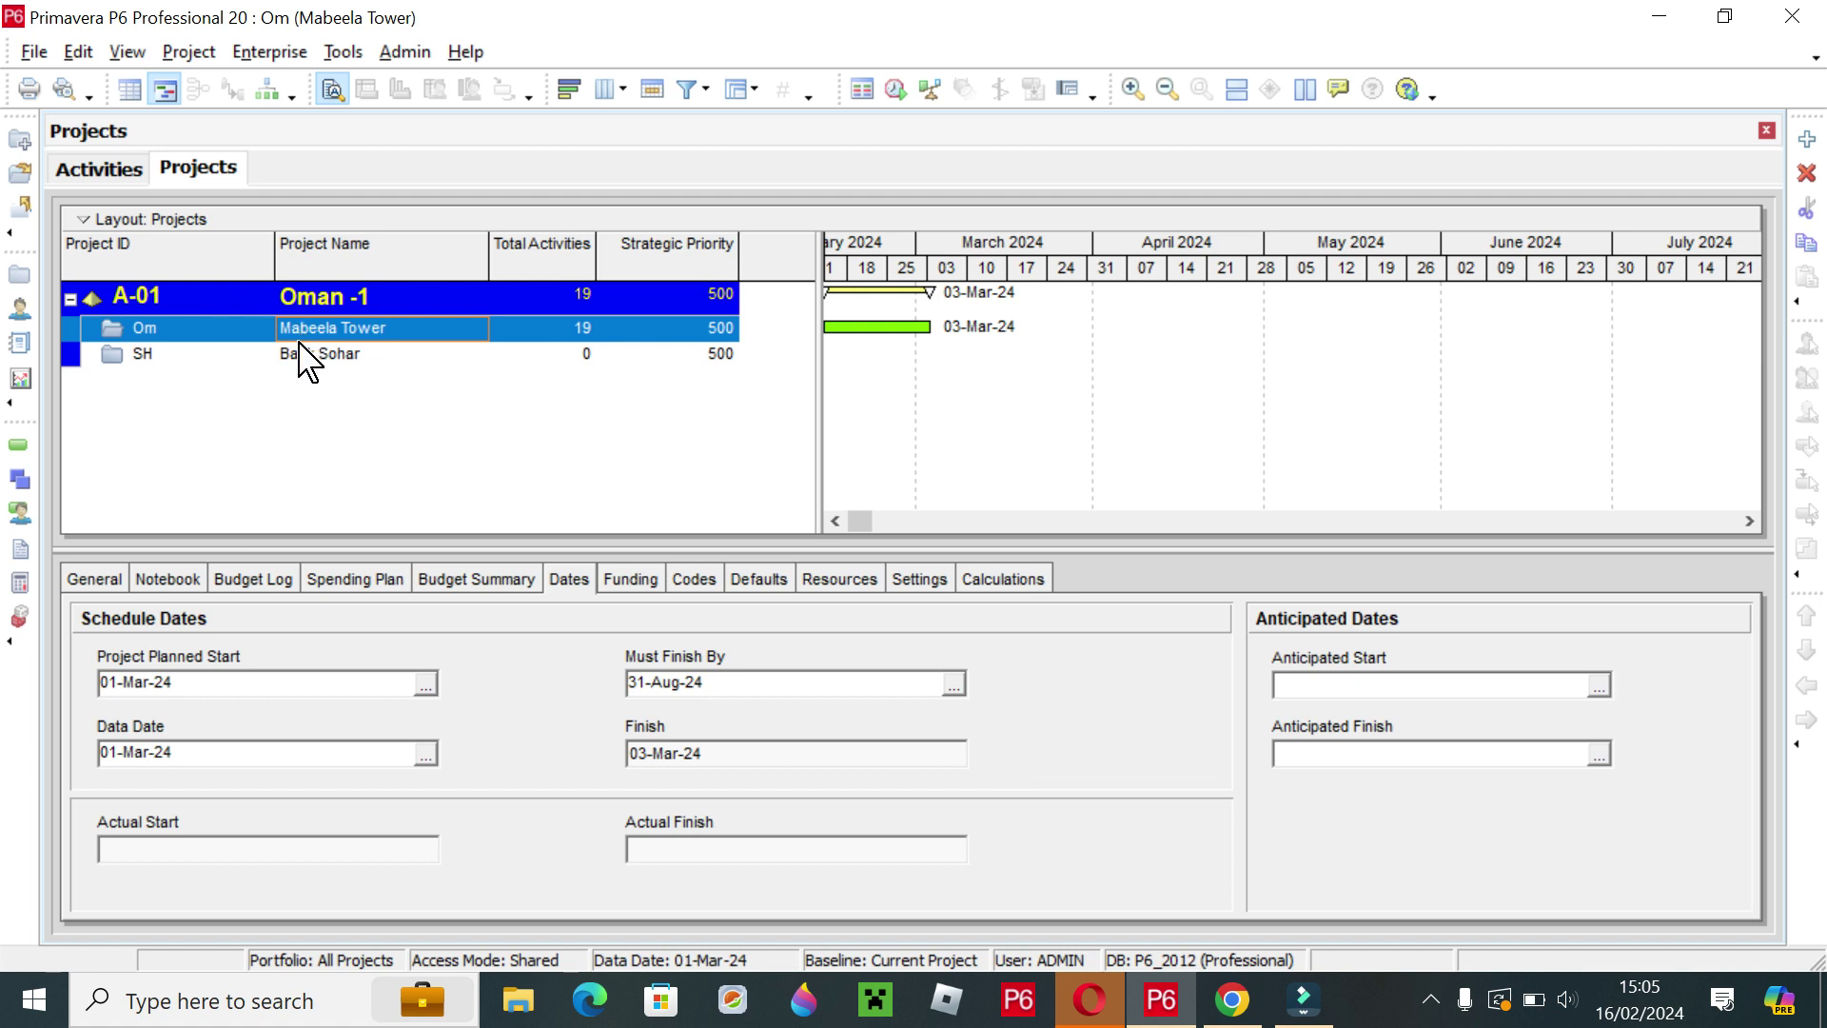
# Open the Mabeela Tower project from the project list and review the start dates of its construction activities.
pyautogui.rightClick(267, 333)
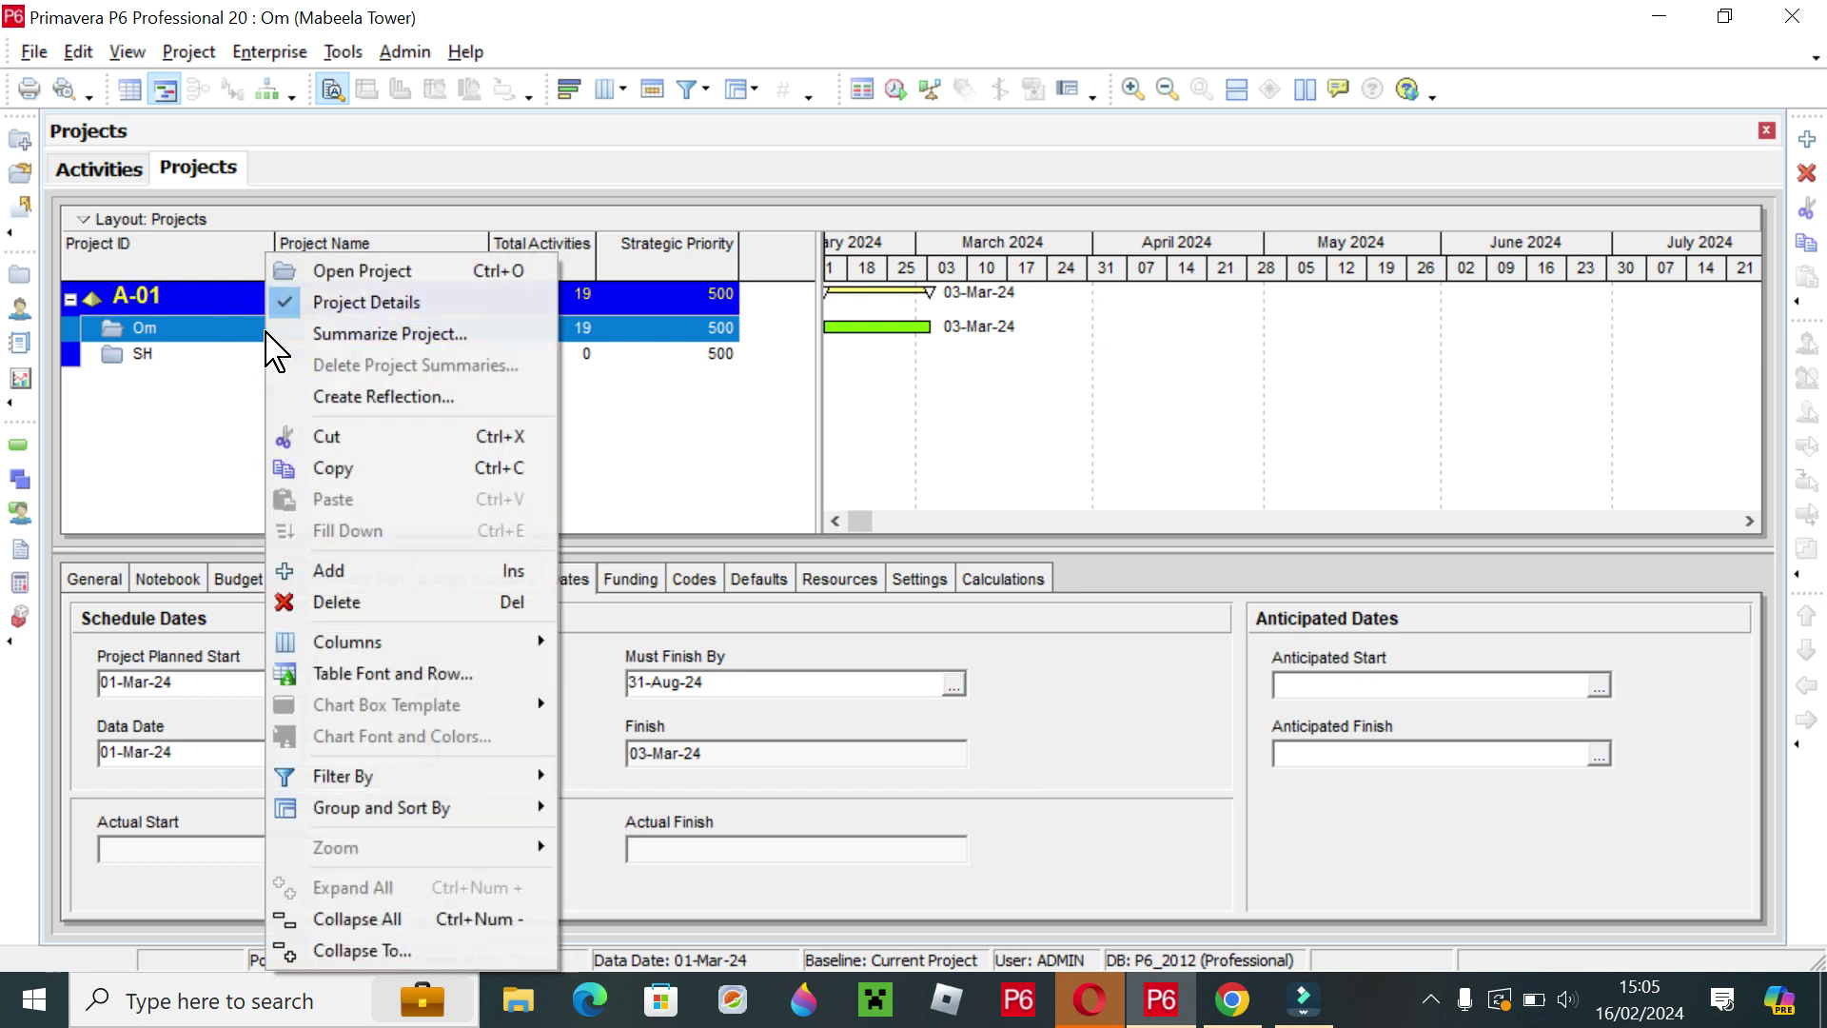
pyautogui.click(403, 271)
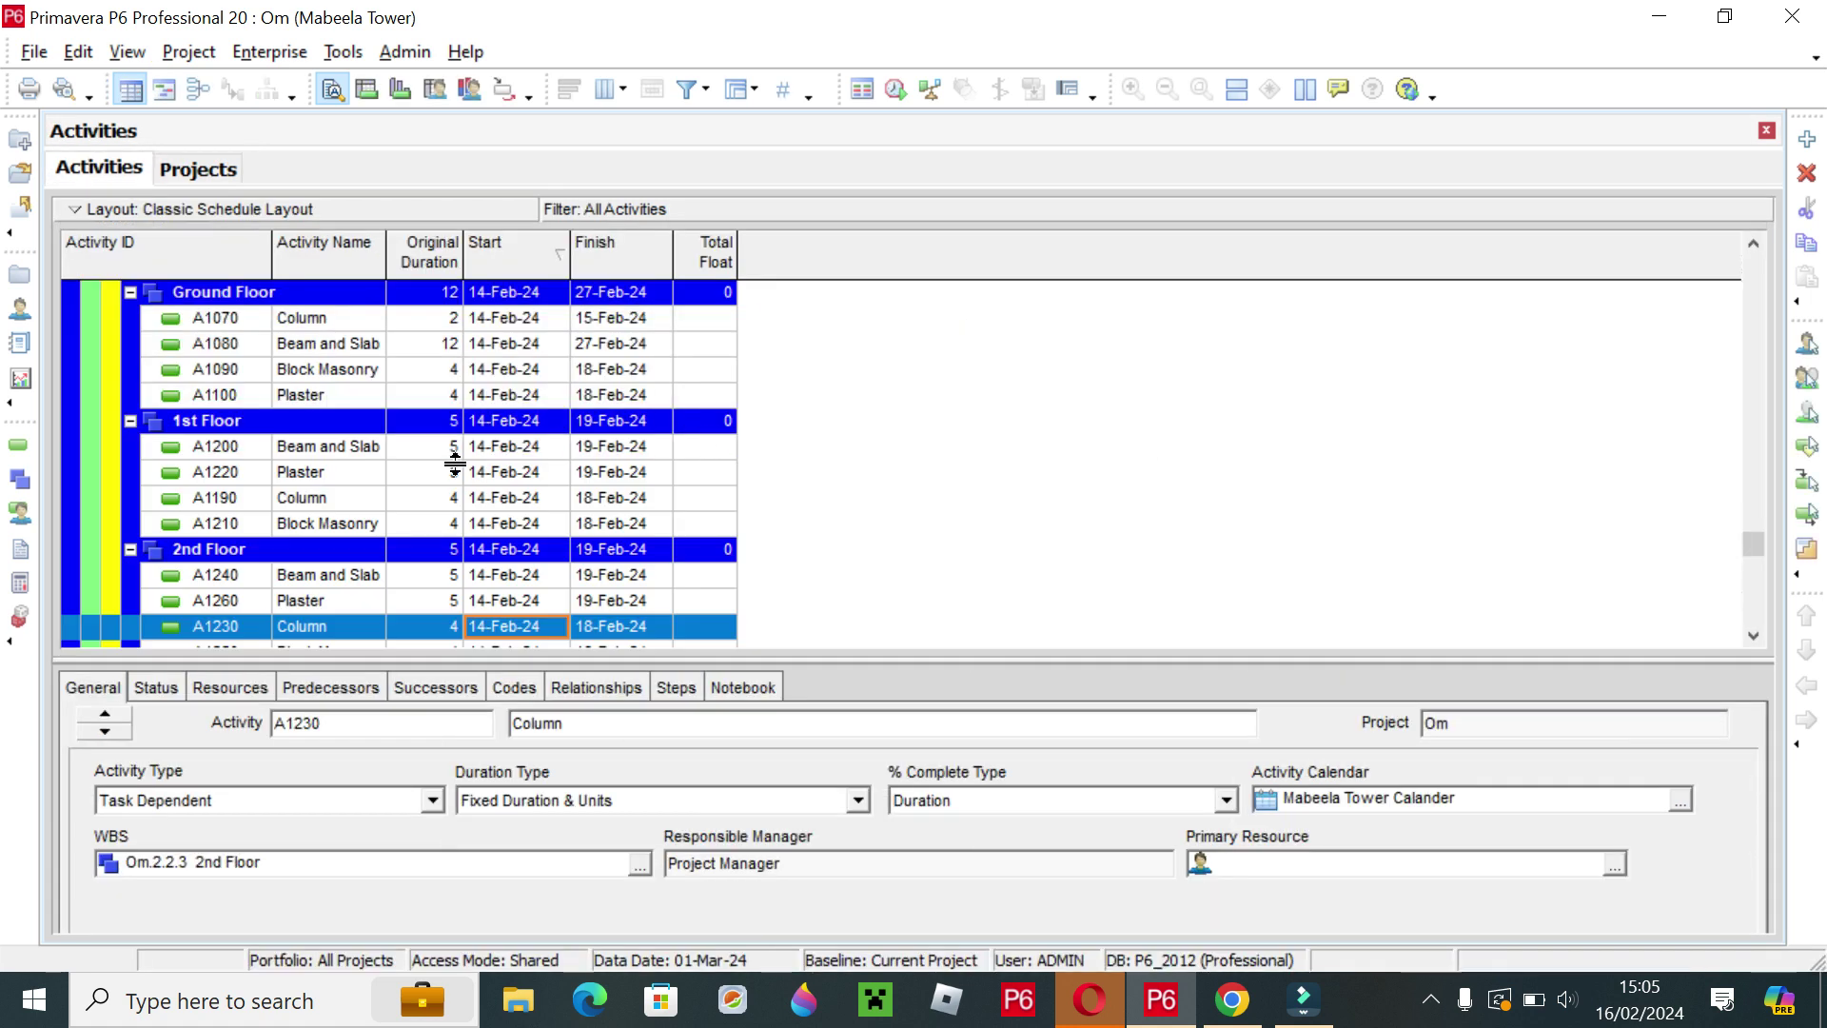
pyautogui.scroll(2, 466, 443)
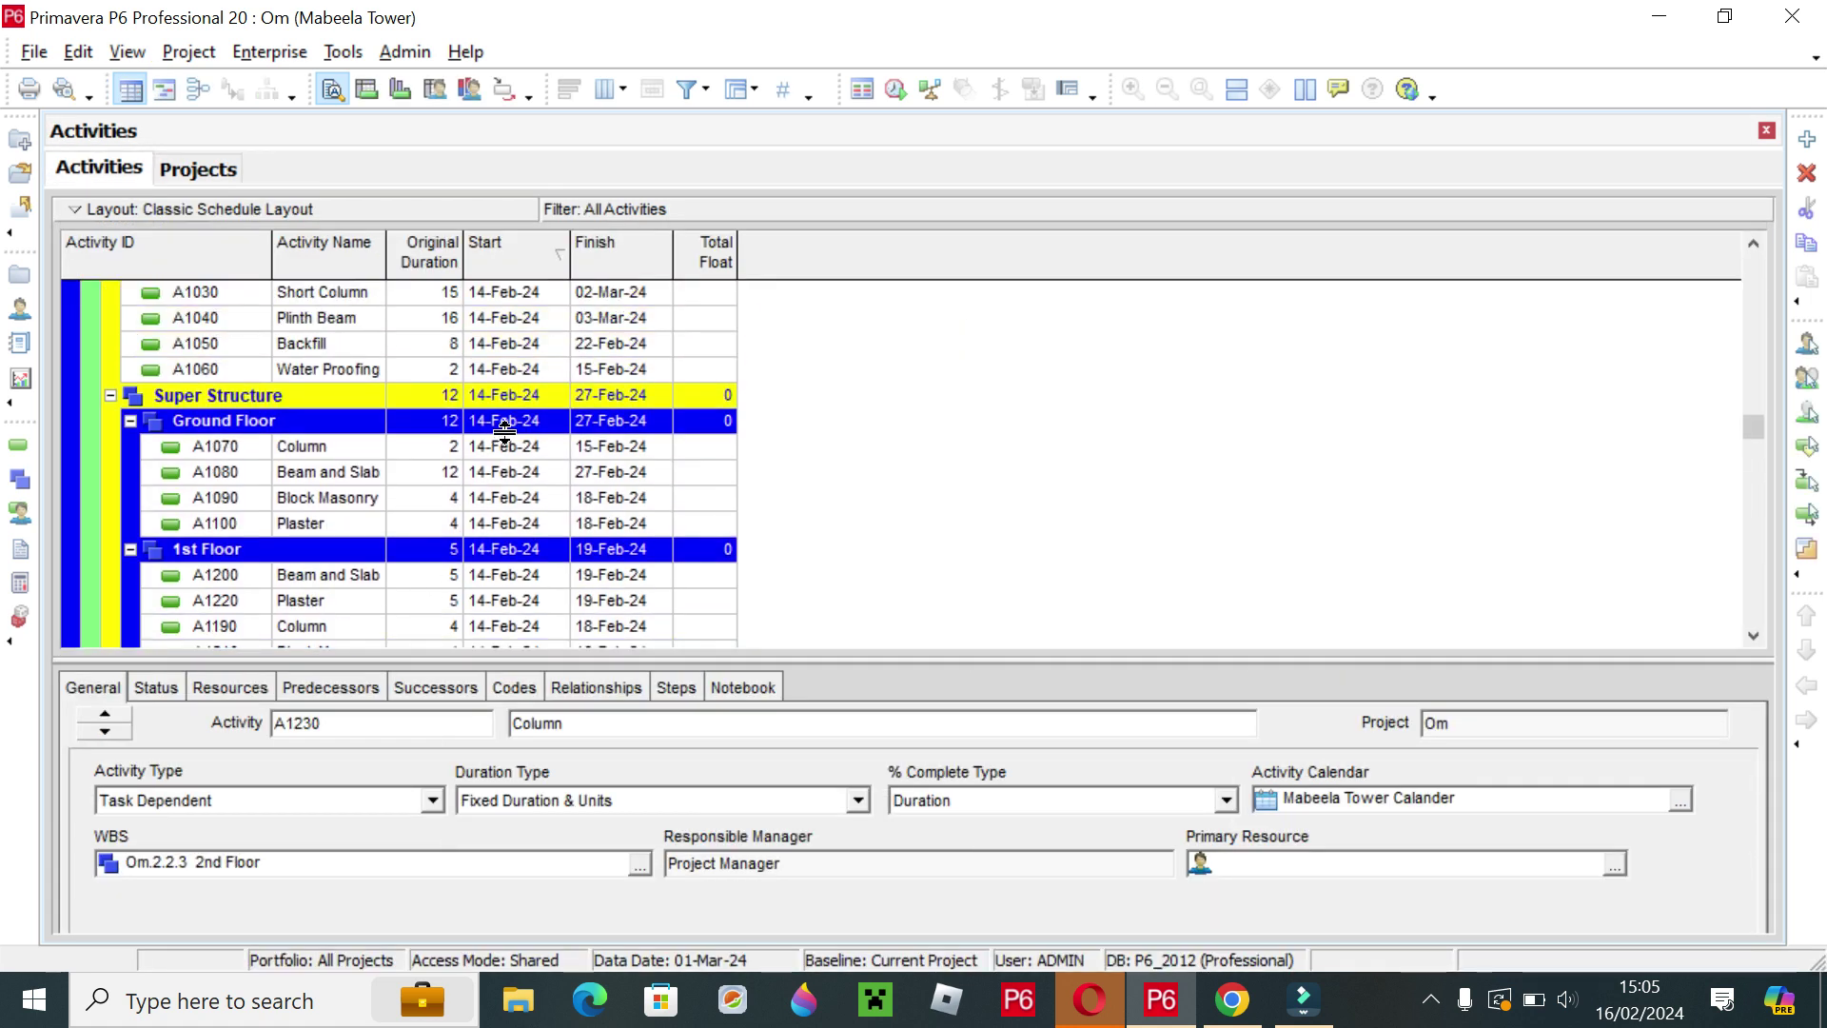
pyautogui.scroll(3, 424, 452)
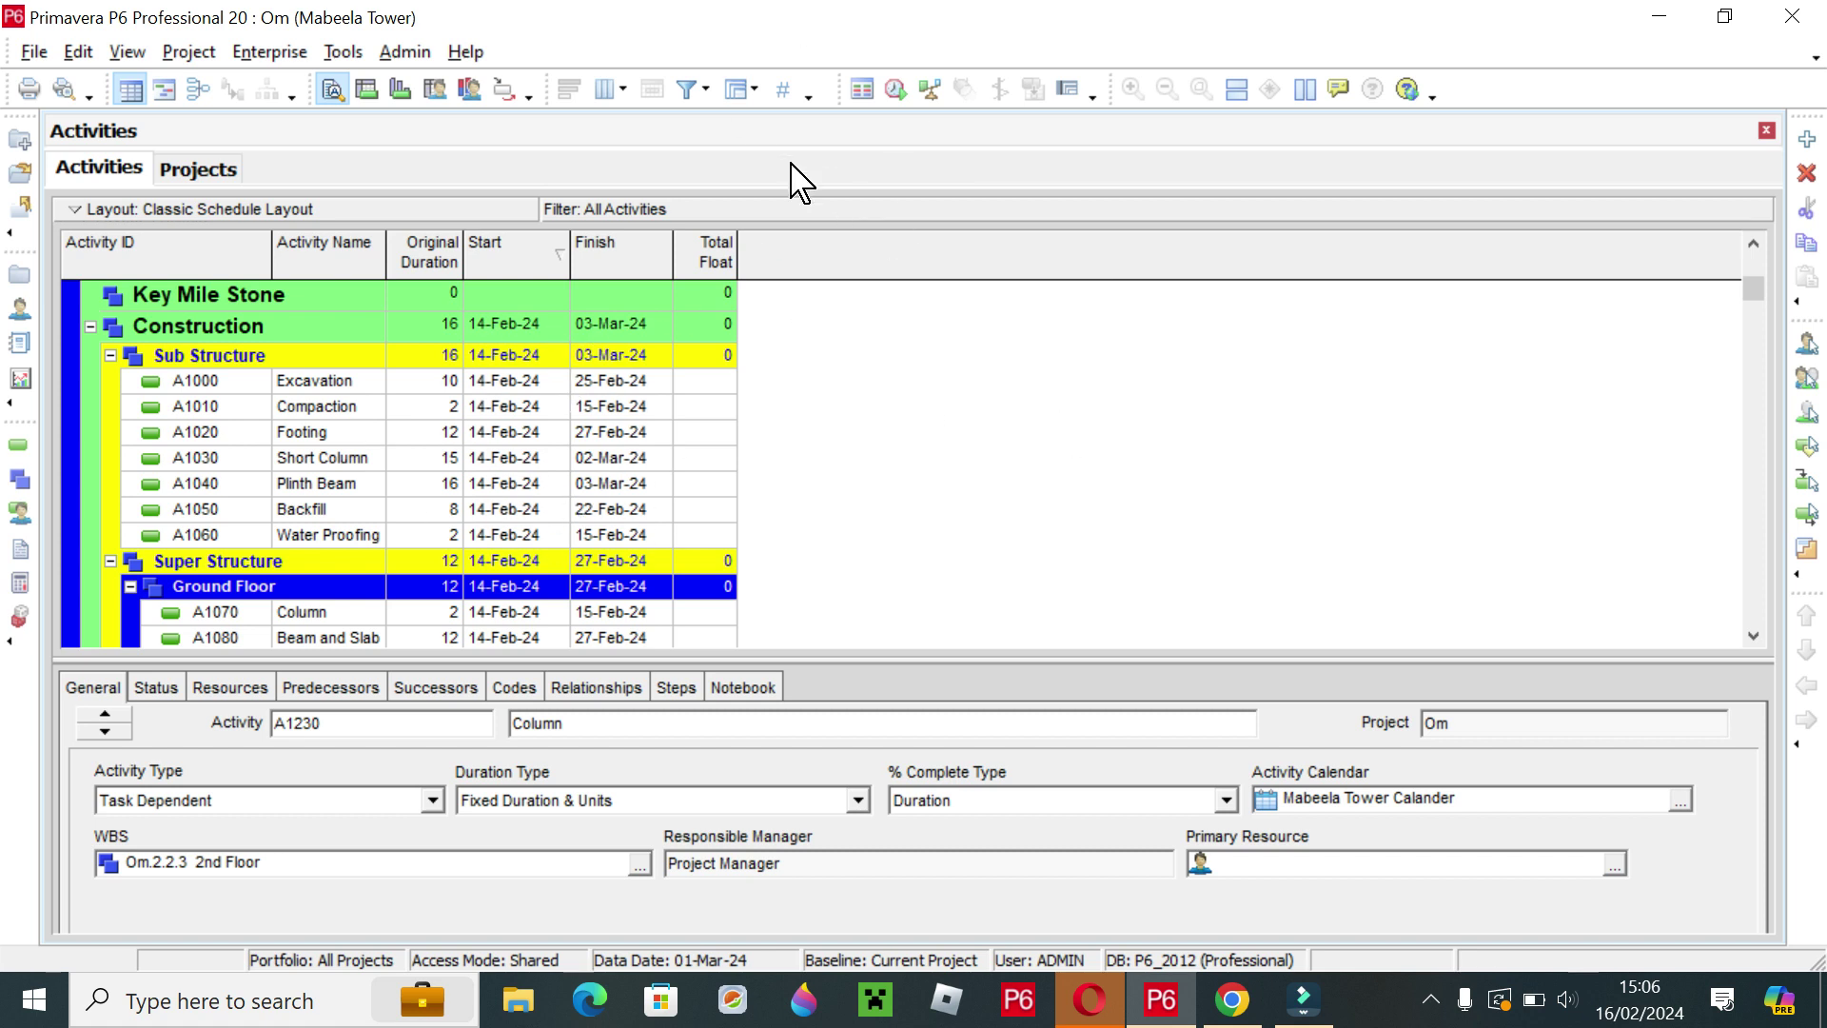
# Schedule the Mabeela Tower project using its own data date, without logging to a file.
pyautogui.click(893, 99)
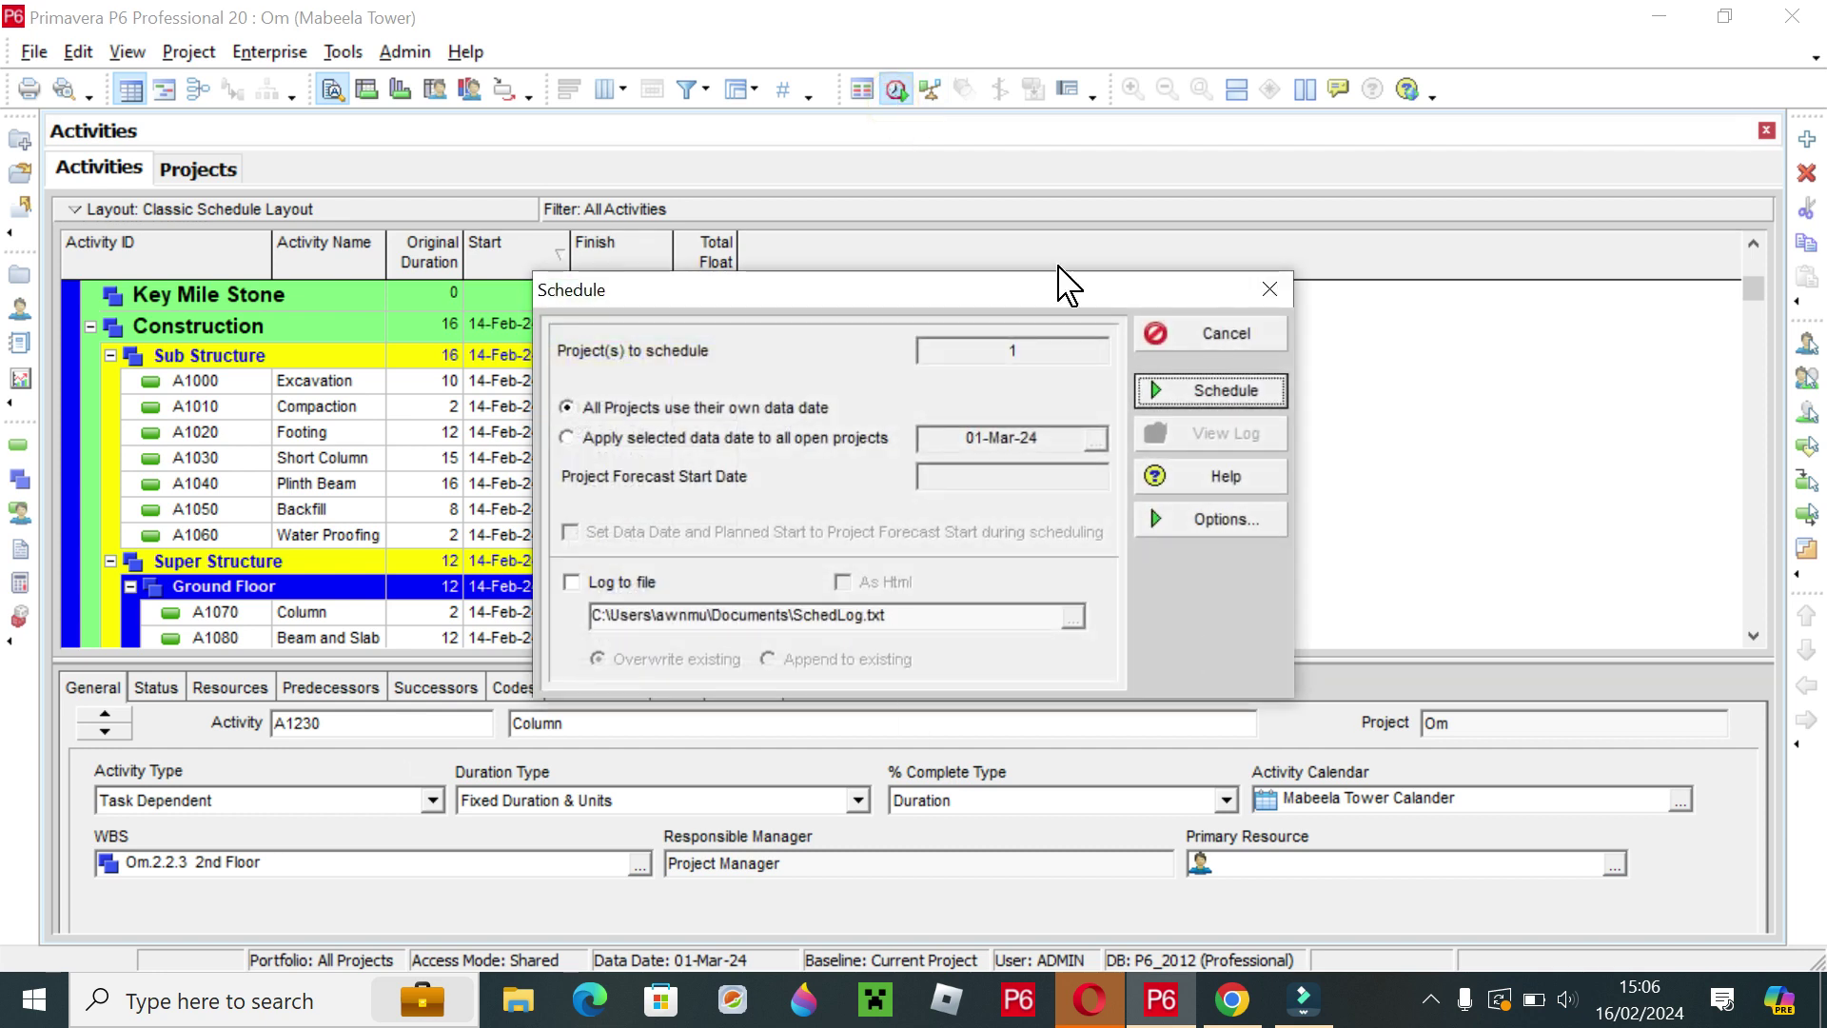
pyautogui.click(1216, 390)
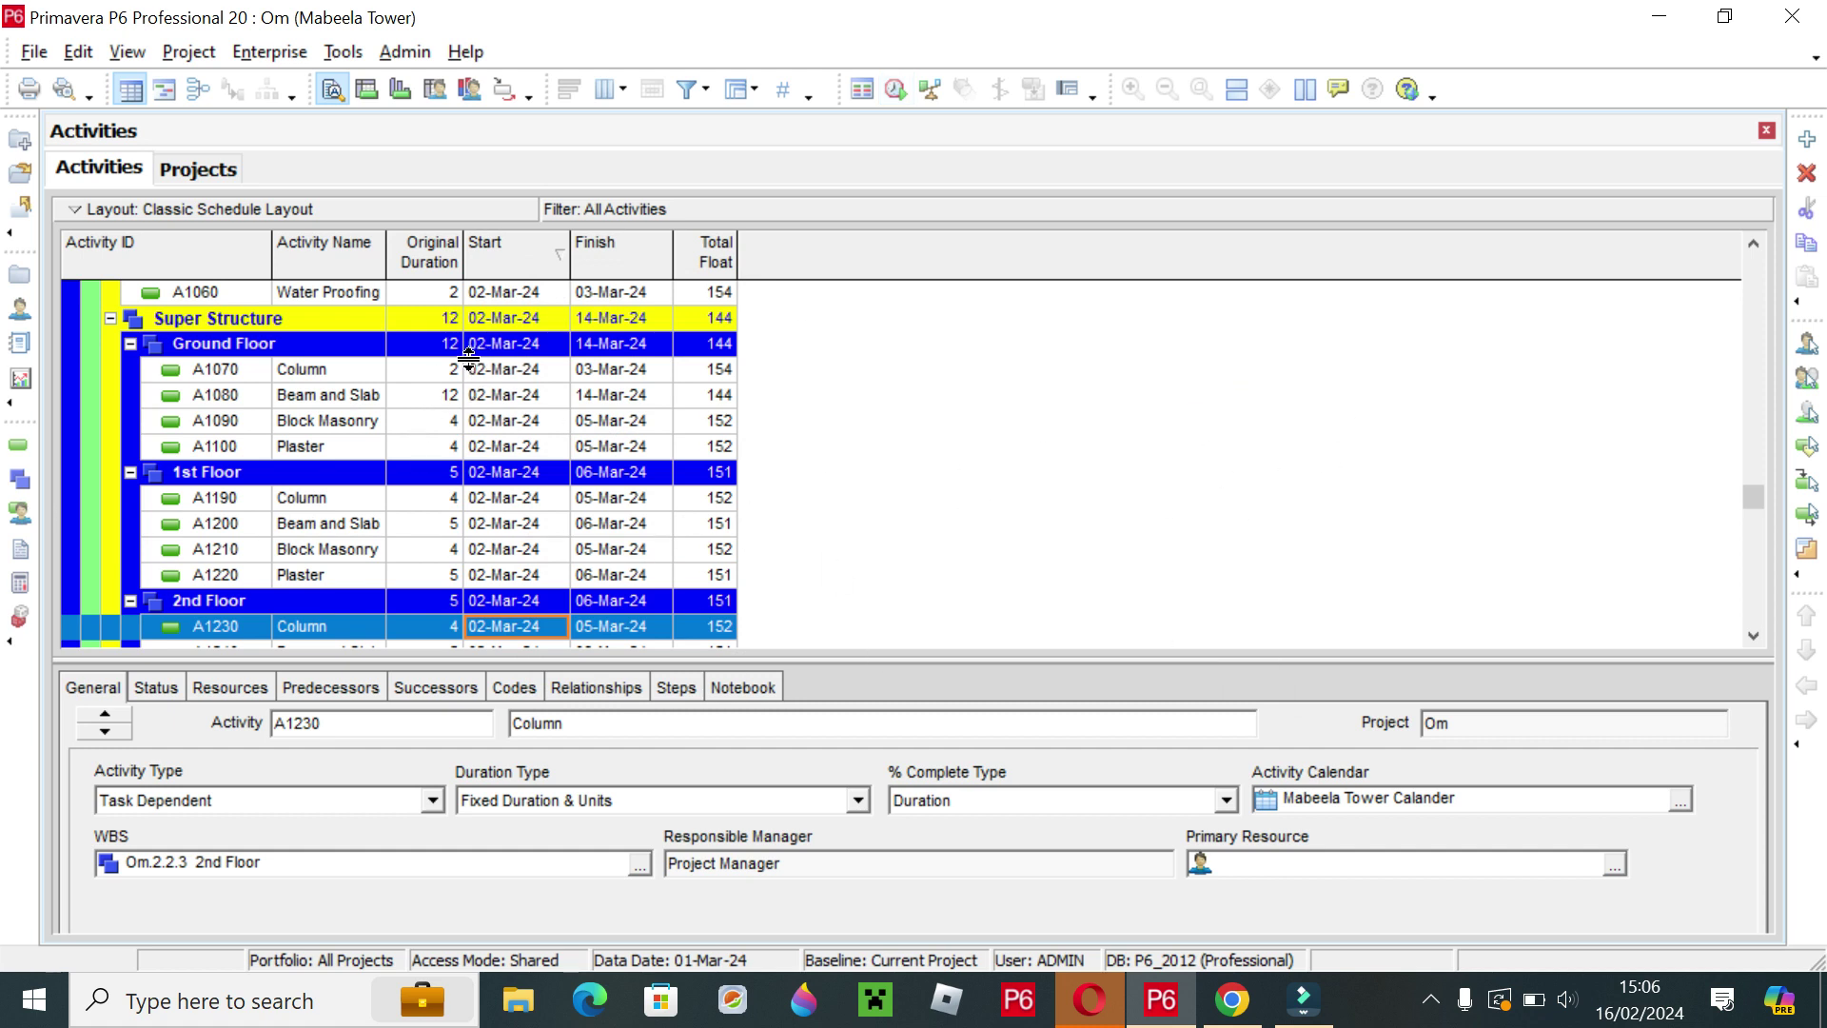
pyautogui.scroll(4, 552, 467)
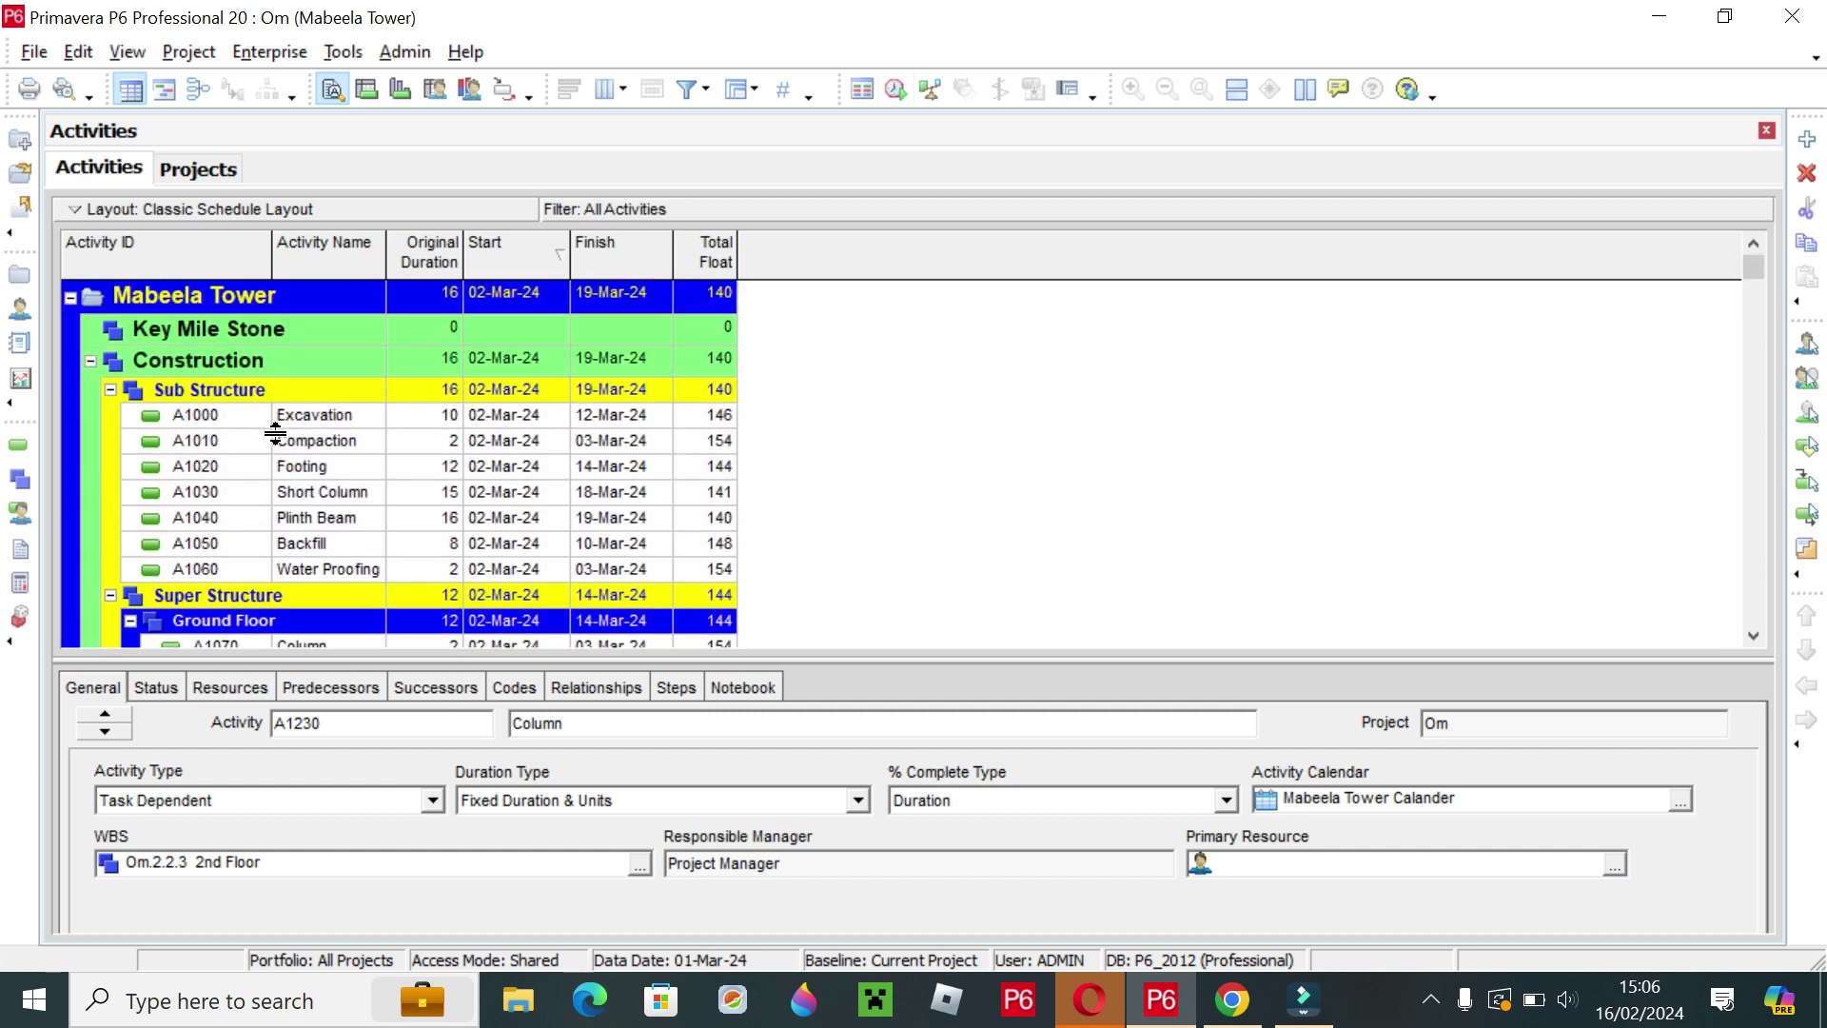
# Examine the start and finish dates of the Sub Structure activities, comparing Excavation, Compaction and Short Column.
pyautogui.click(504, 416)
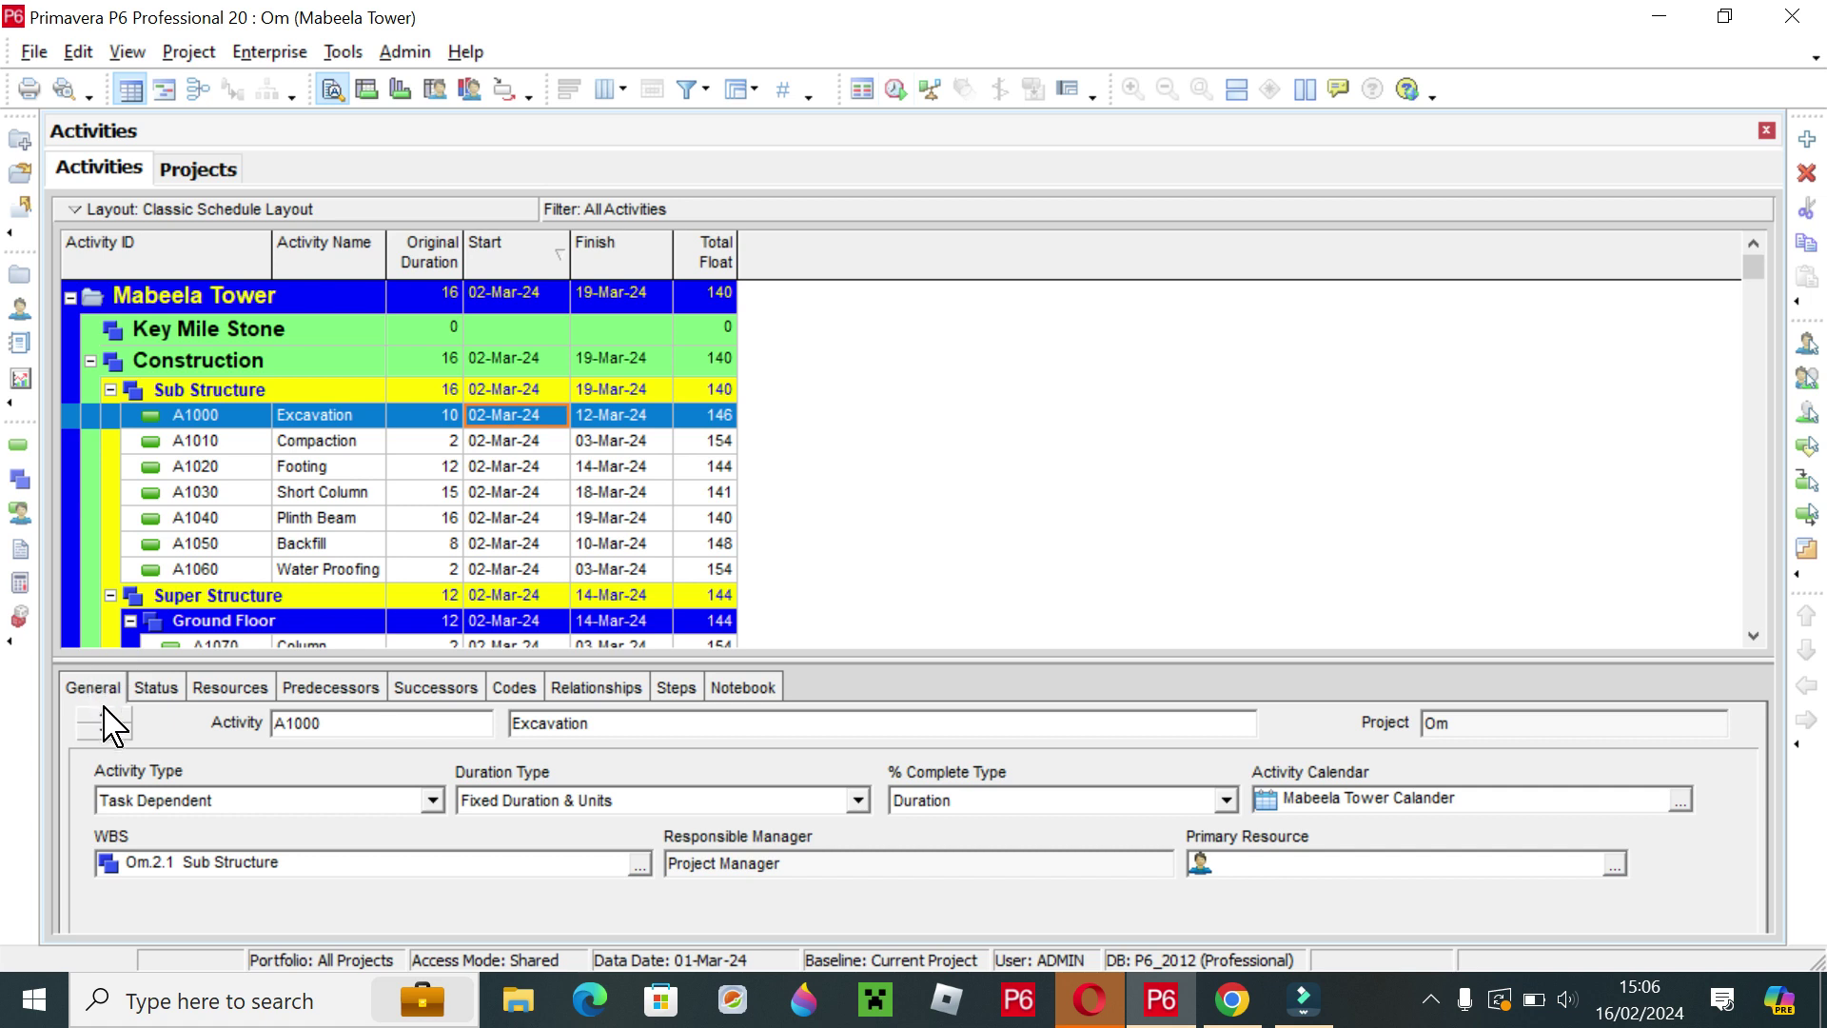
pyautogui.click(511, 440)
pyautogui.click(512, 417)
pyautogui.click(515, 442)
pyautogui.click(503, 422)
pyautogui.click(606, 416)
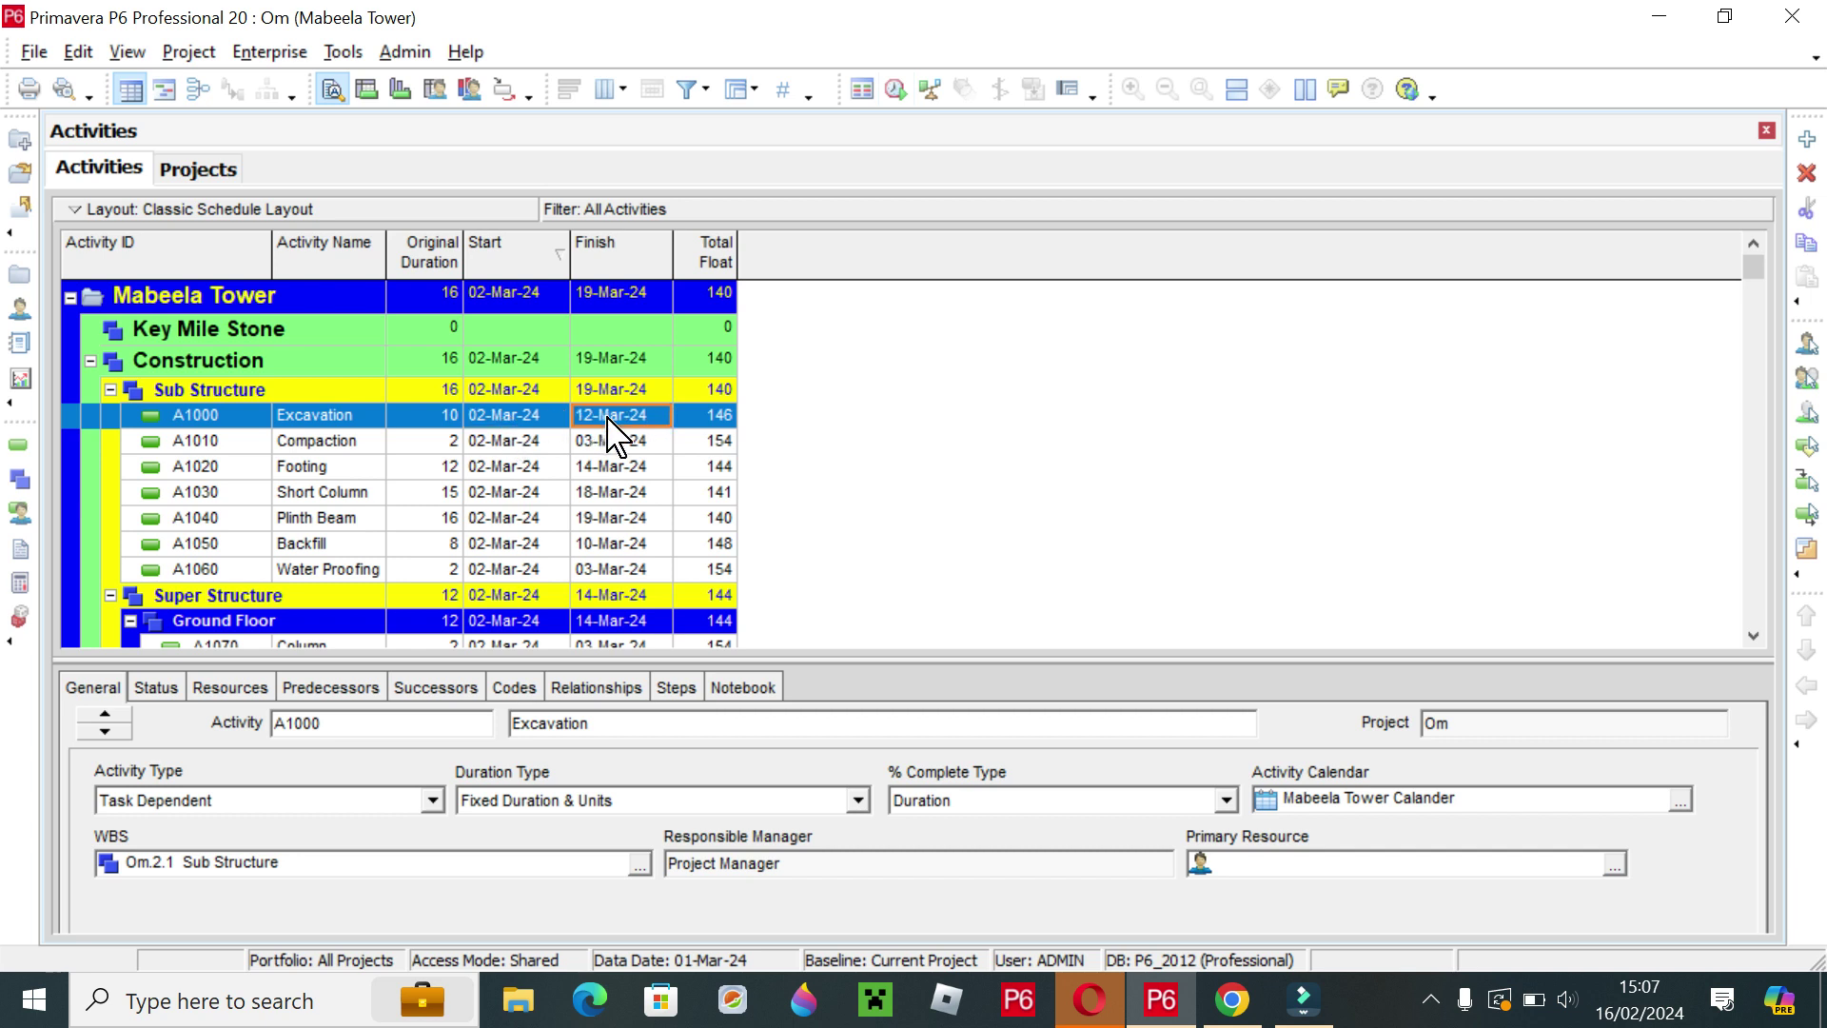
pyautogui.click(516, 493)
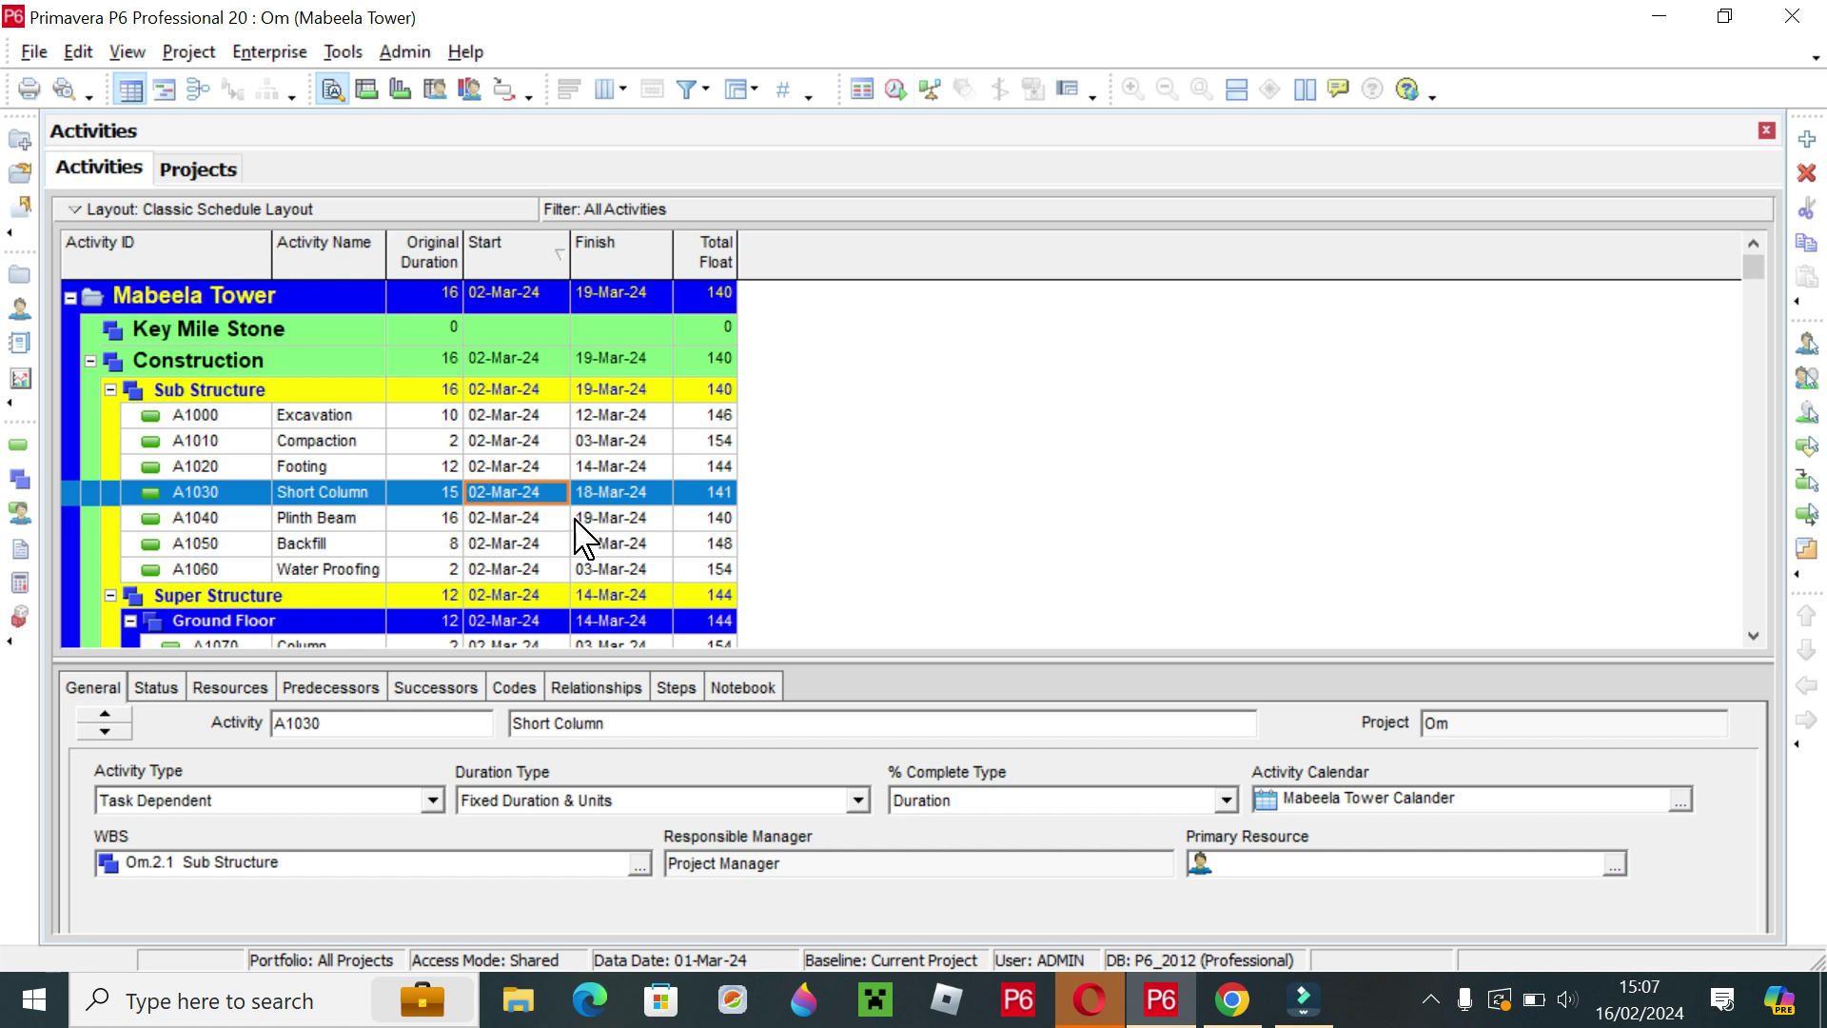
pyautogui.scroll(-5, 522, 537)
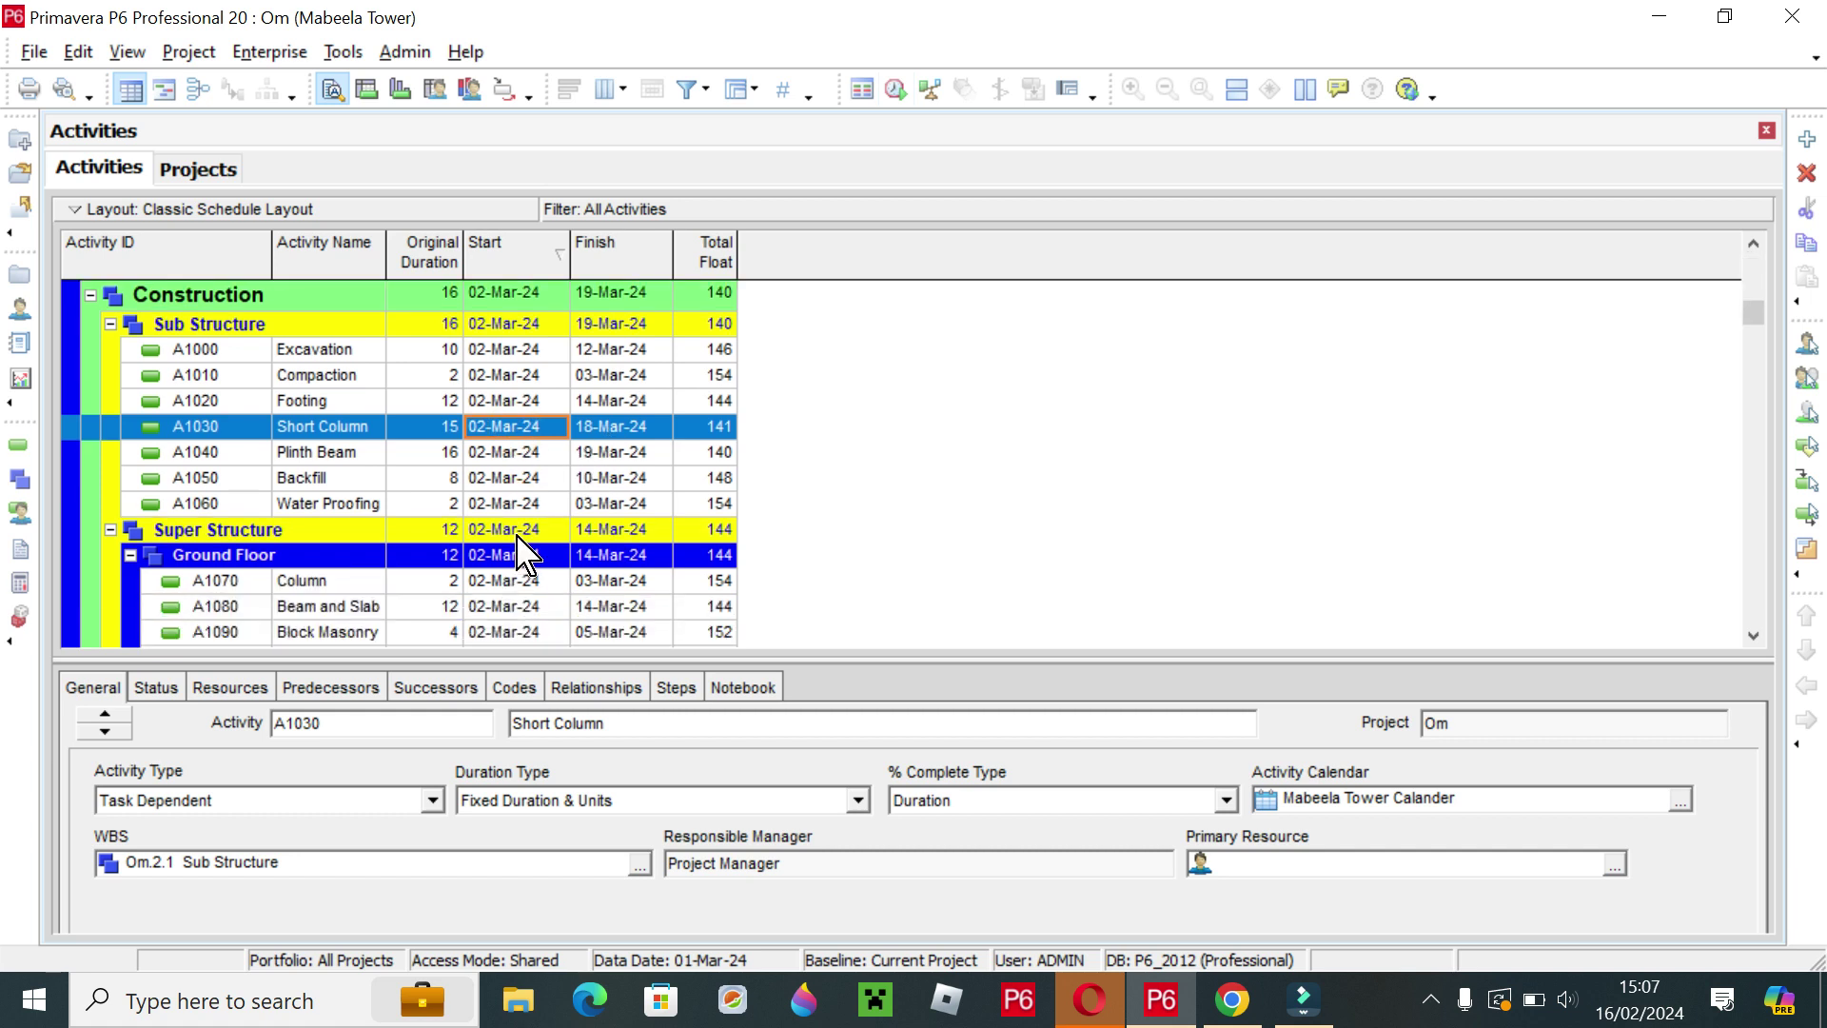
pyautogui.scroll(4, 523, 552)
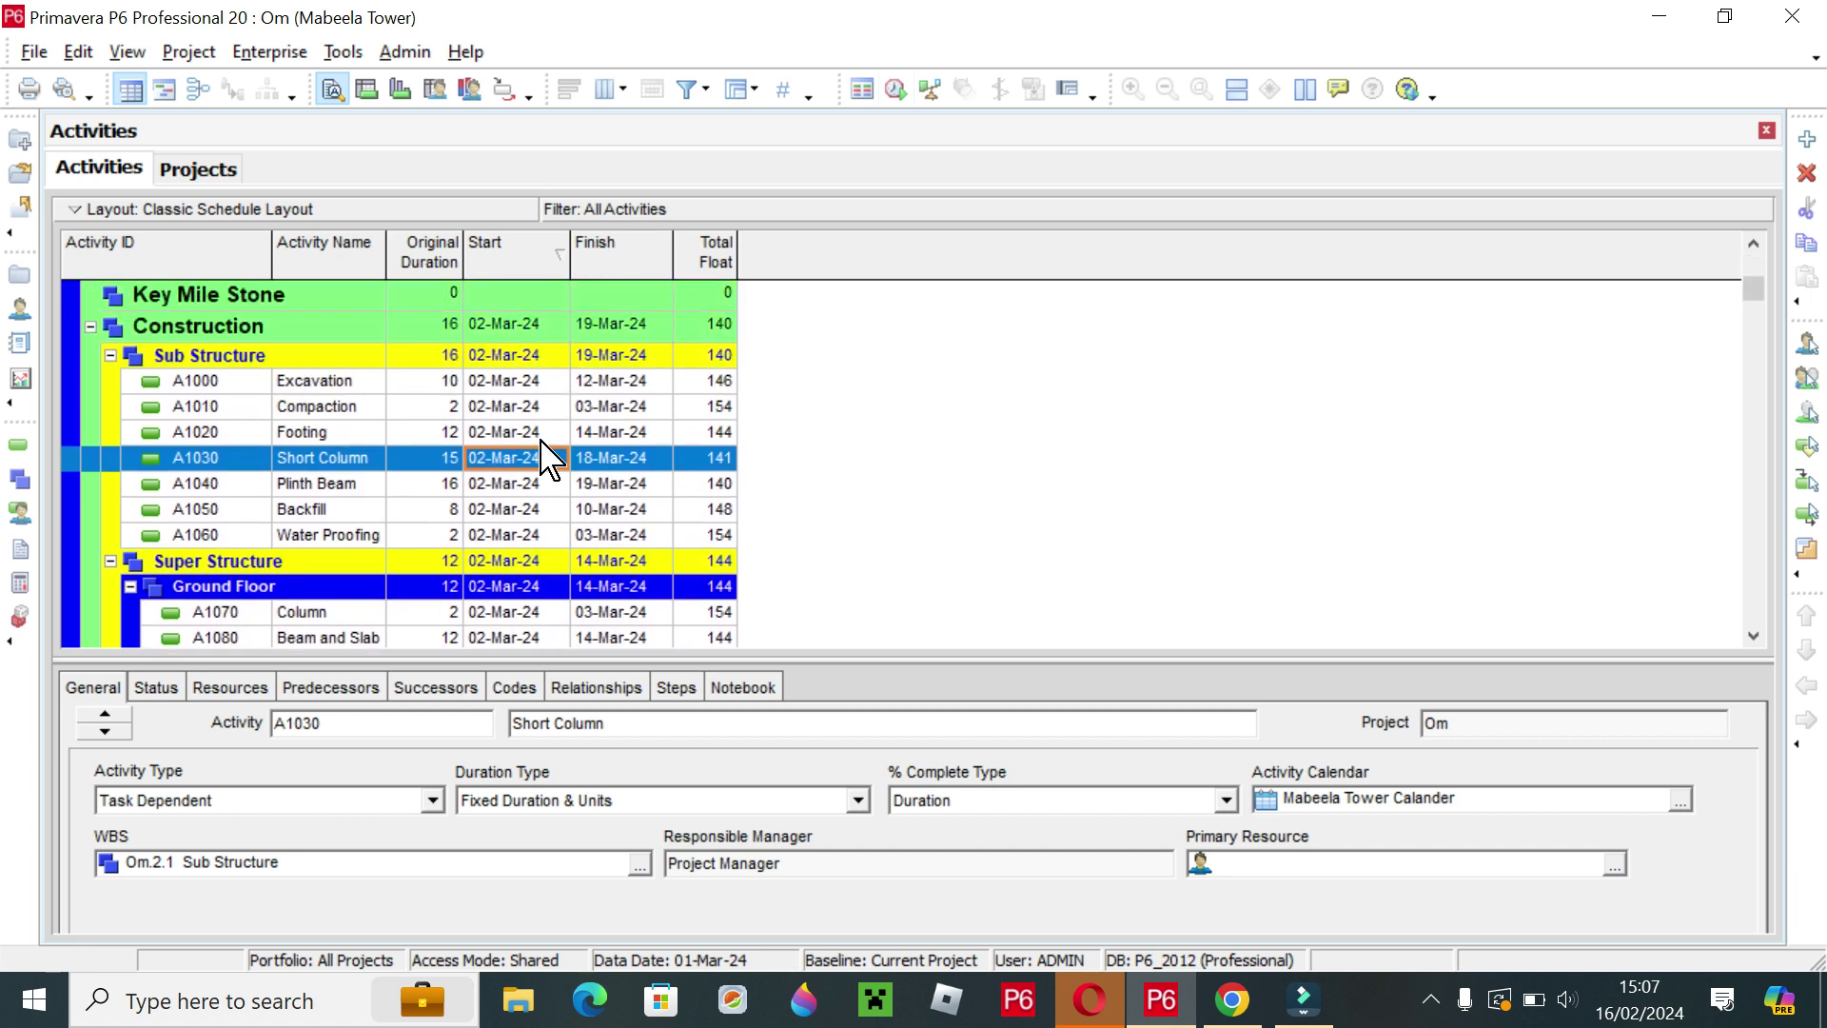
# Compare the original durations with the start and finish dates of the Sub Structure activities and the Ground Floor Beam and Slab activity.
pyautogui.click(345, 383)
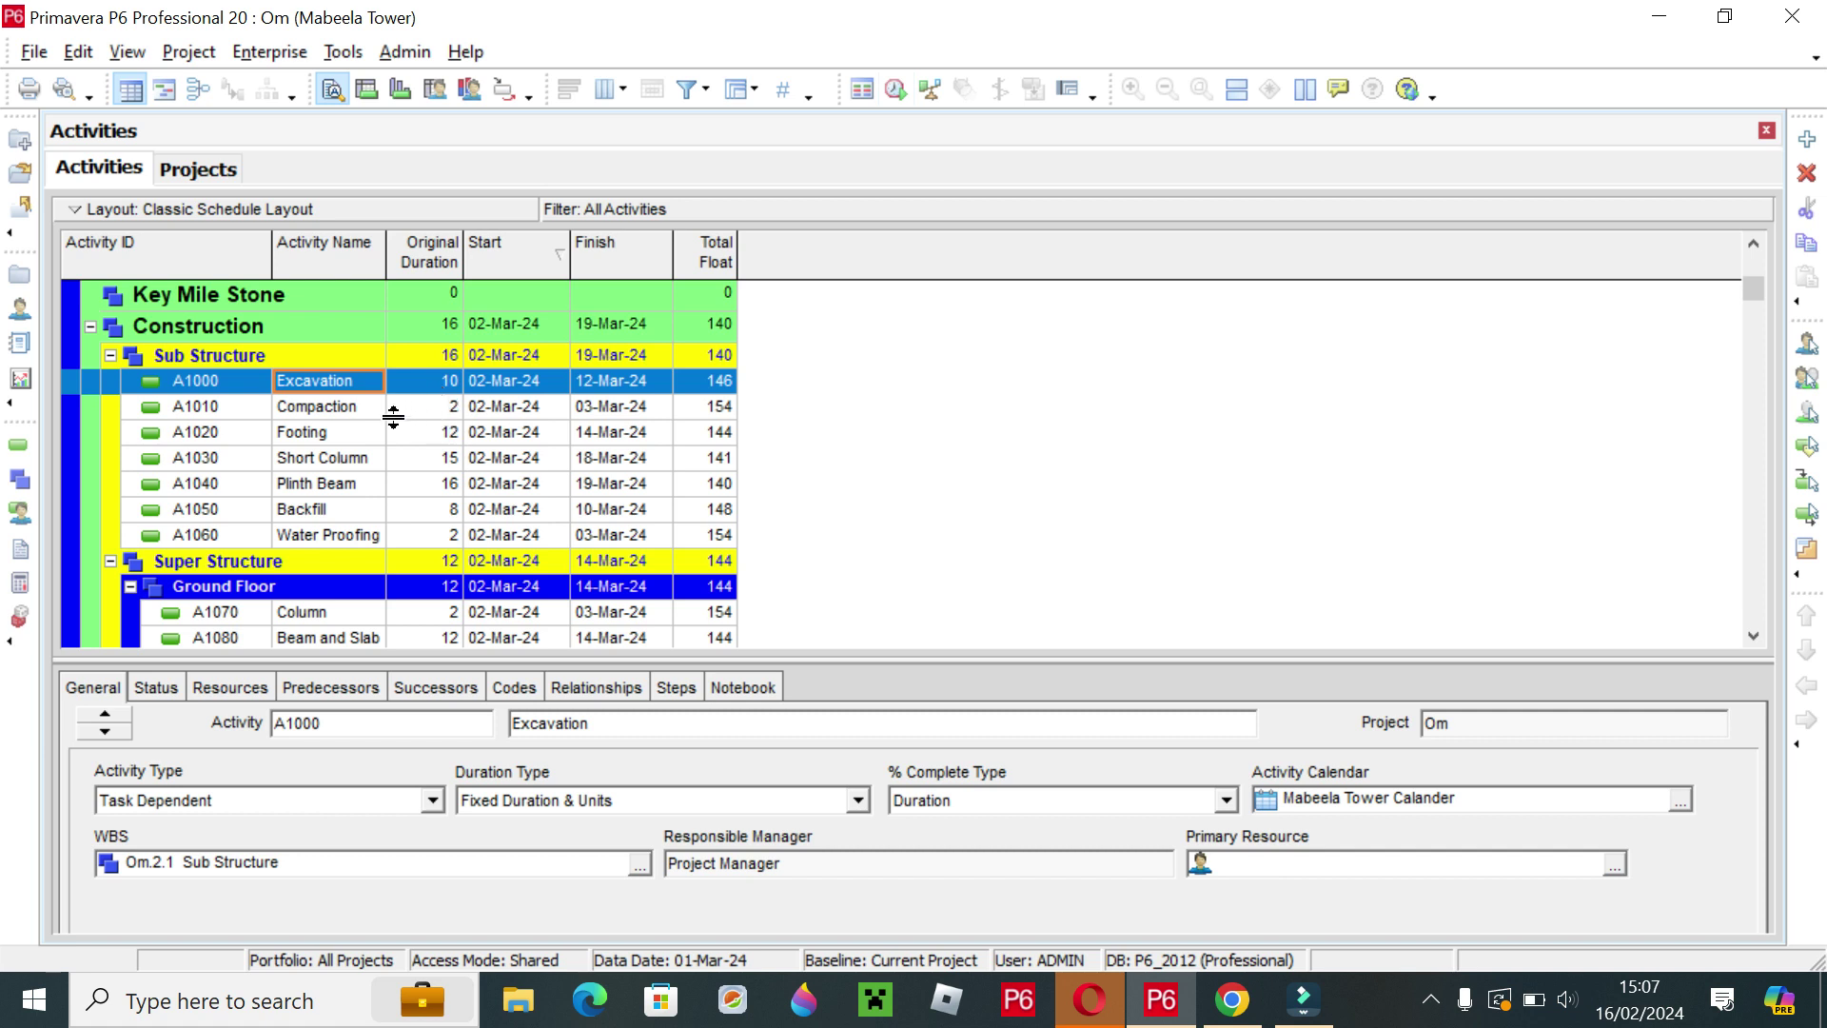
pyautogui.click(360, 411)
pyautogui.click(437, 407)
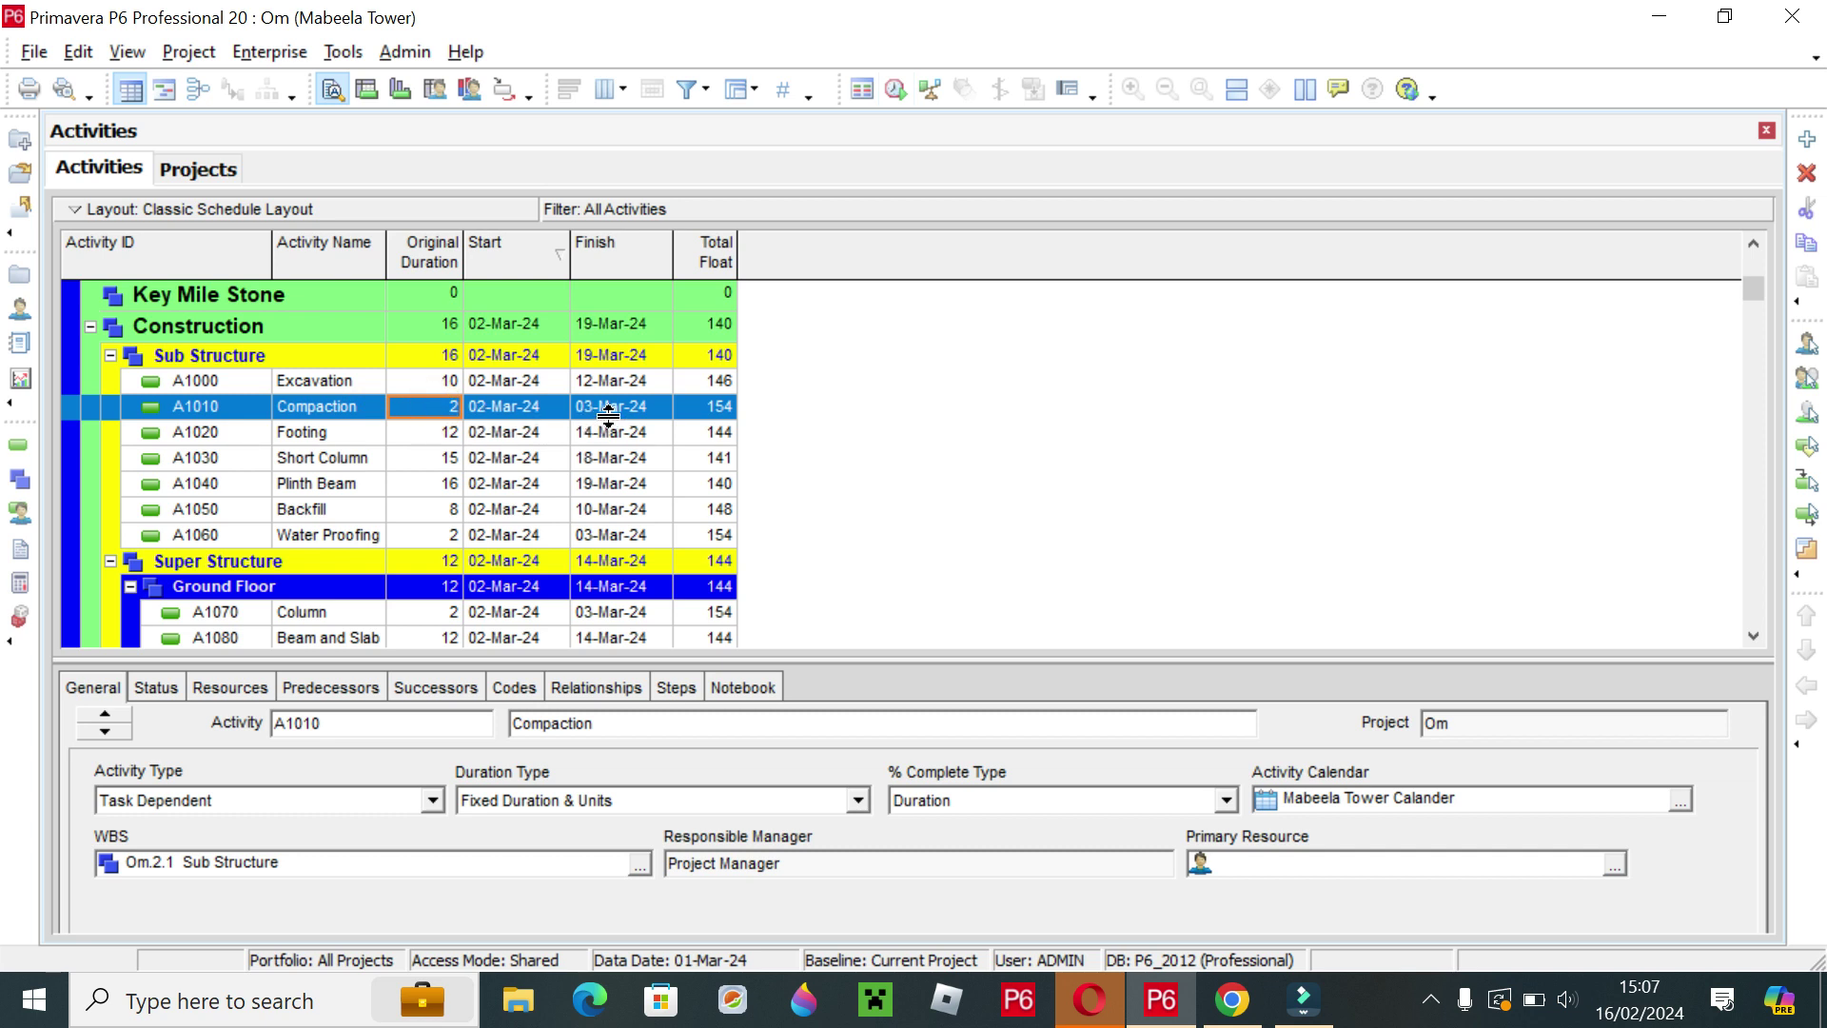
pyautogui.click(509, 435)
pyautogui.click(507, 466)
pyautogui.click(501, 483)
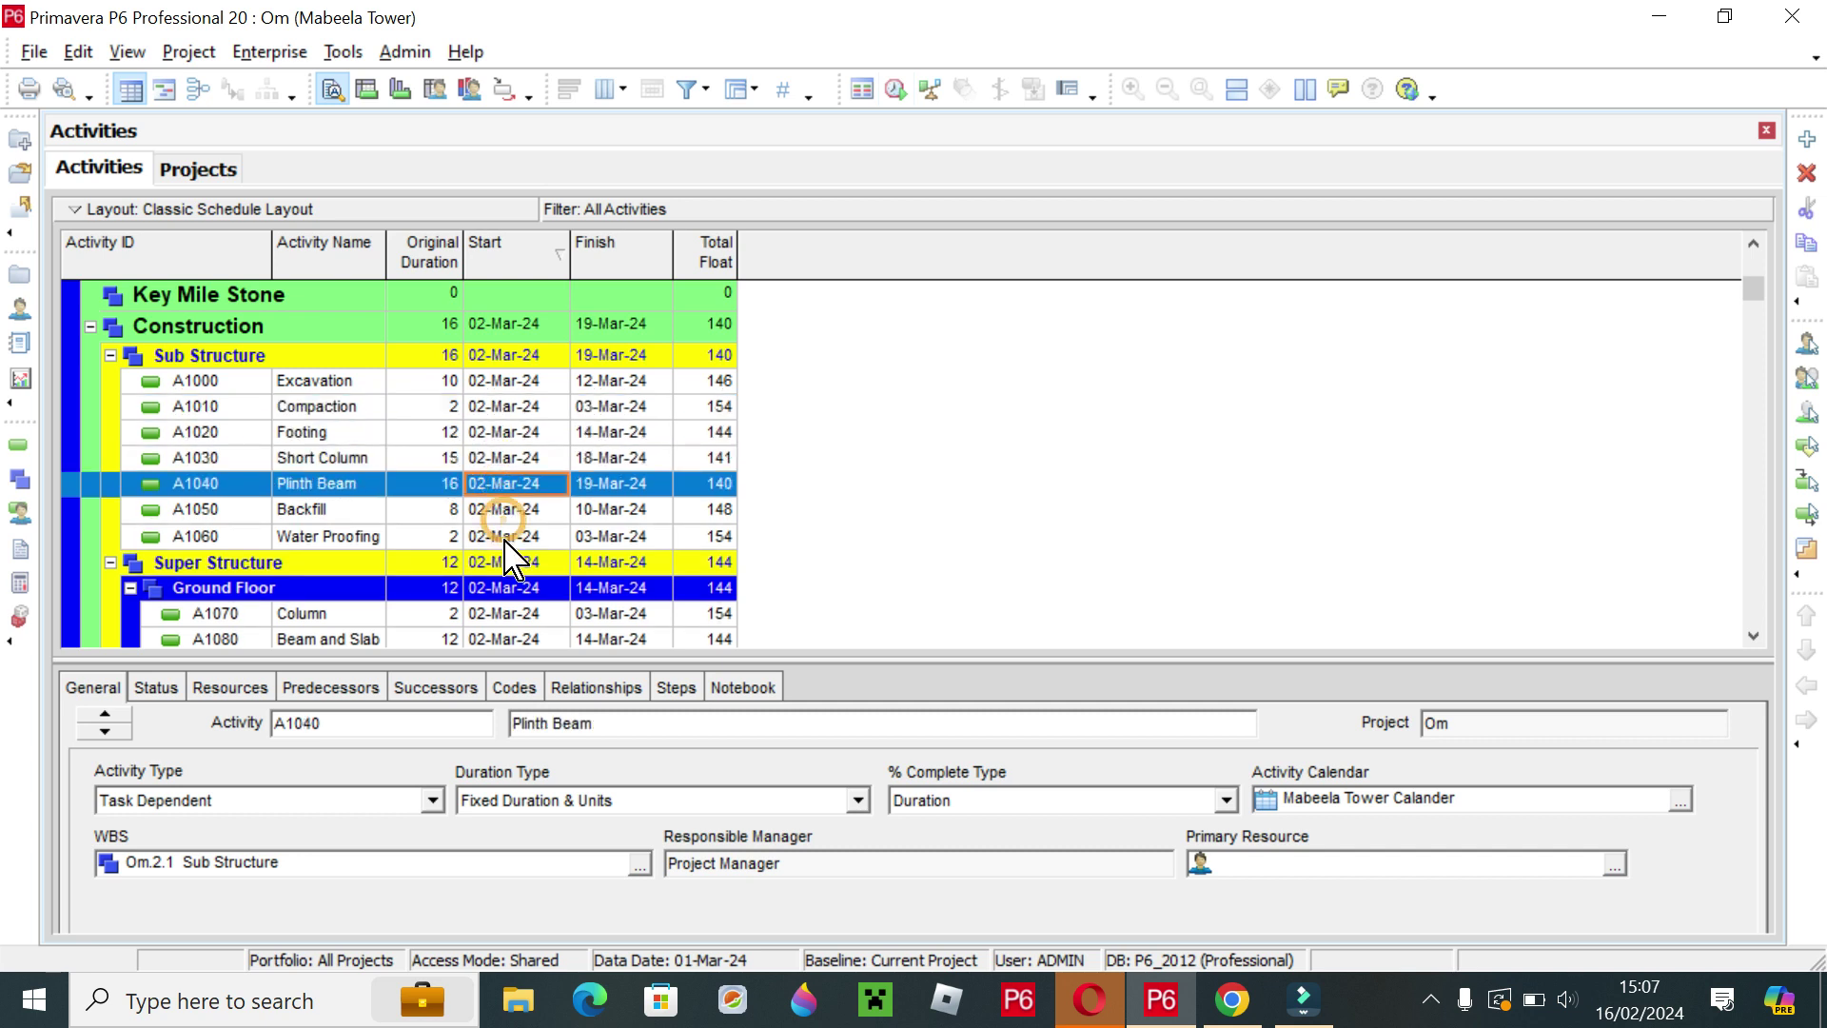
pyautogui.scroll(-1, 514, 554)
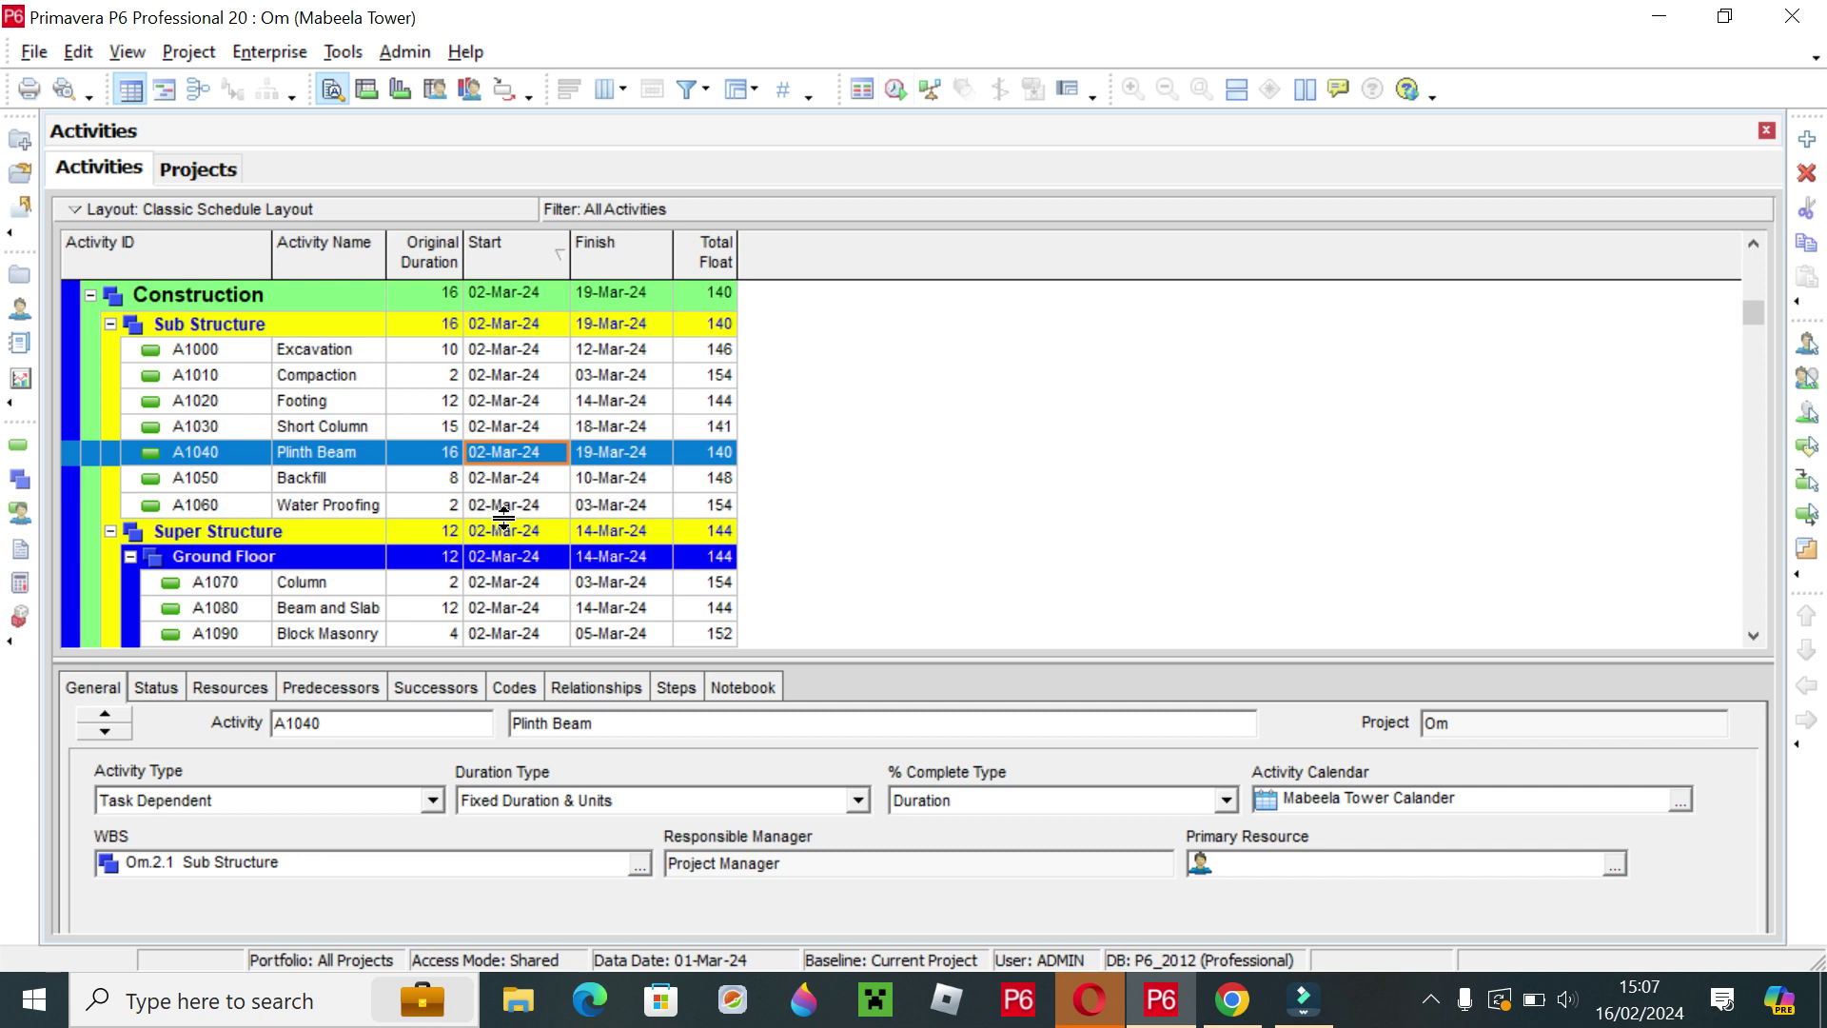
pyautogui.scroll(-1, 503, 518)
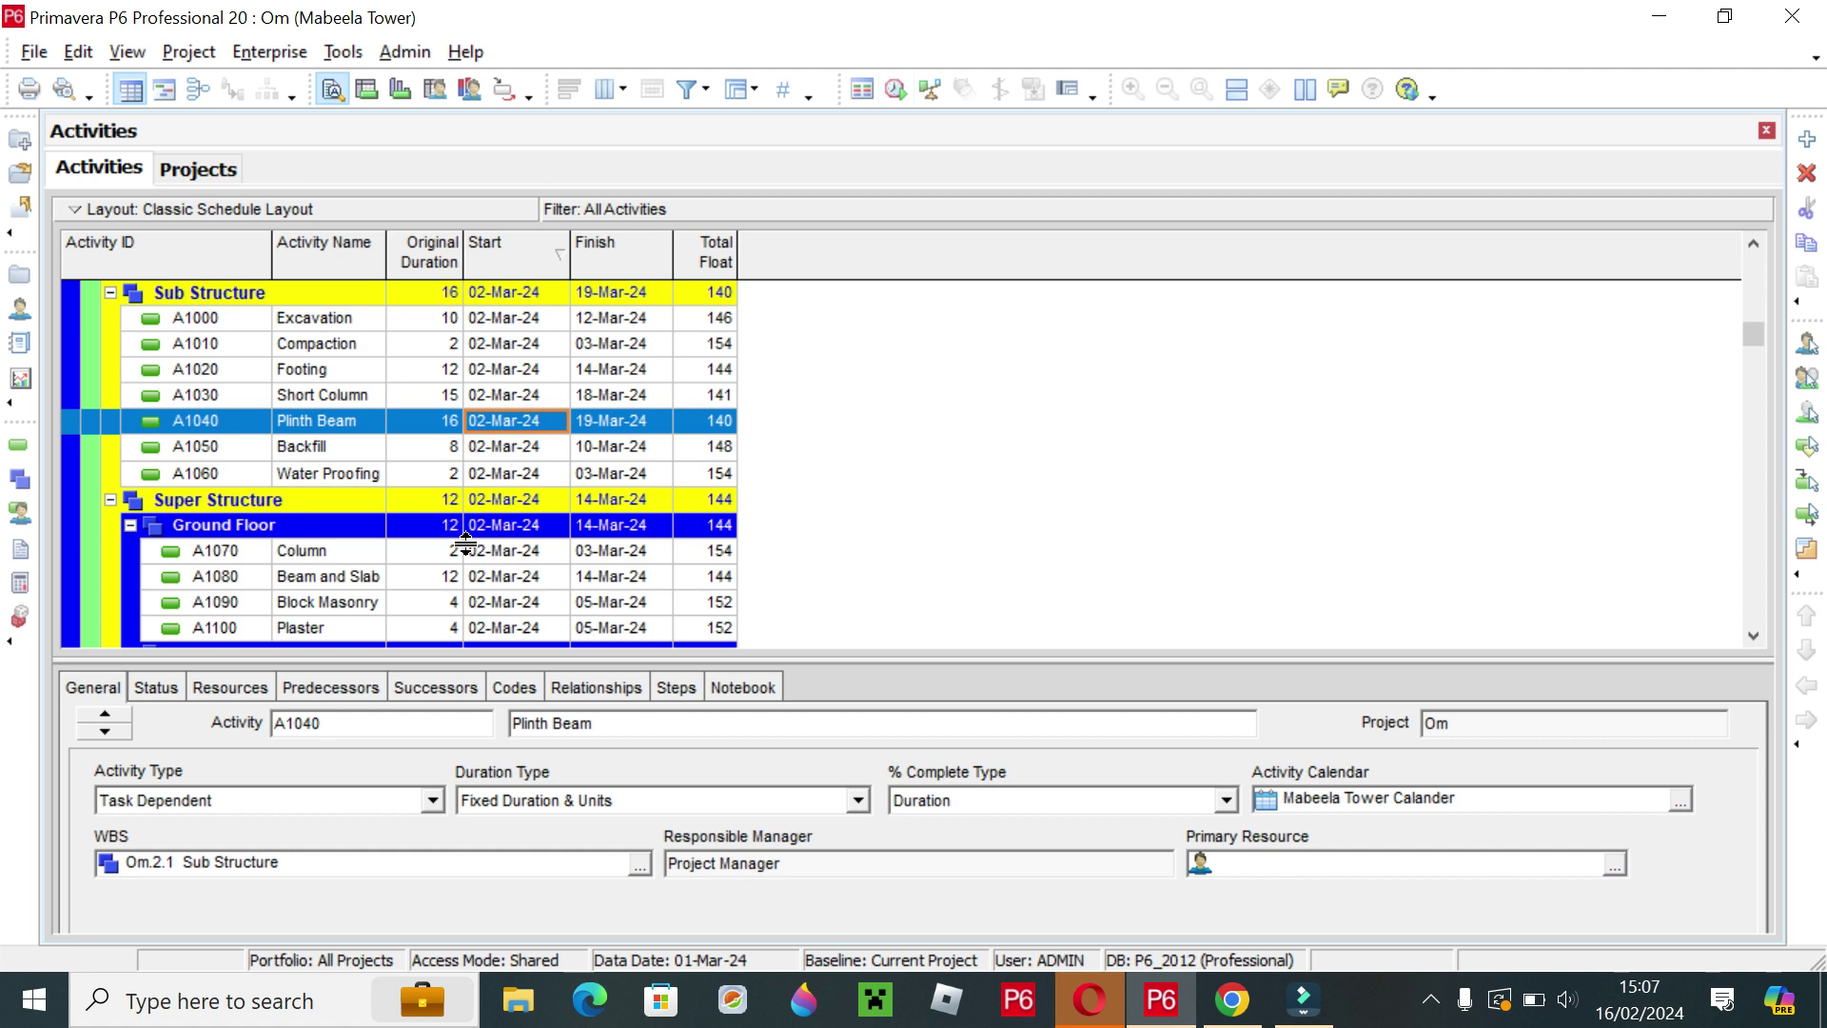
pyautogui.click(441, 575)
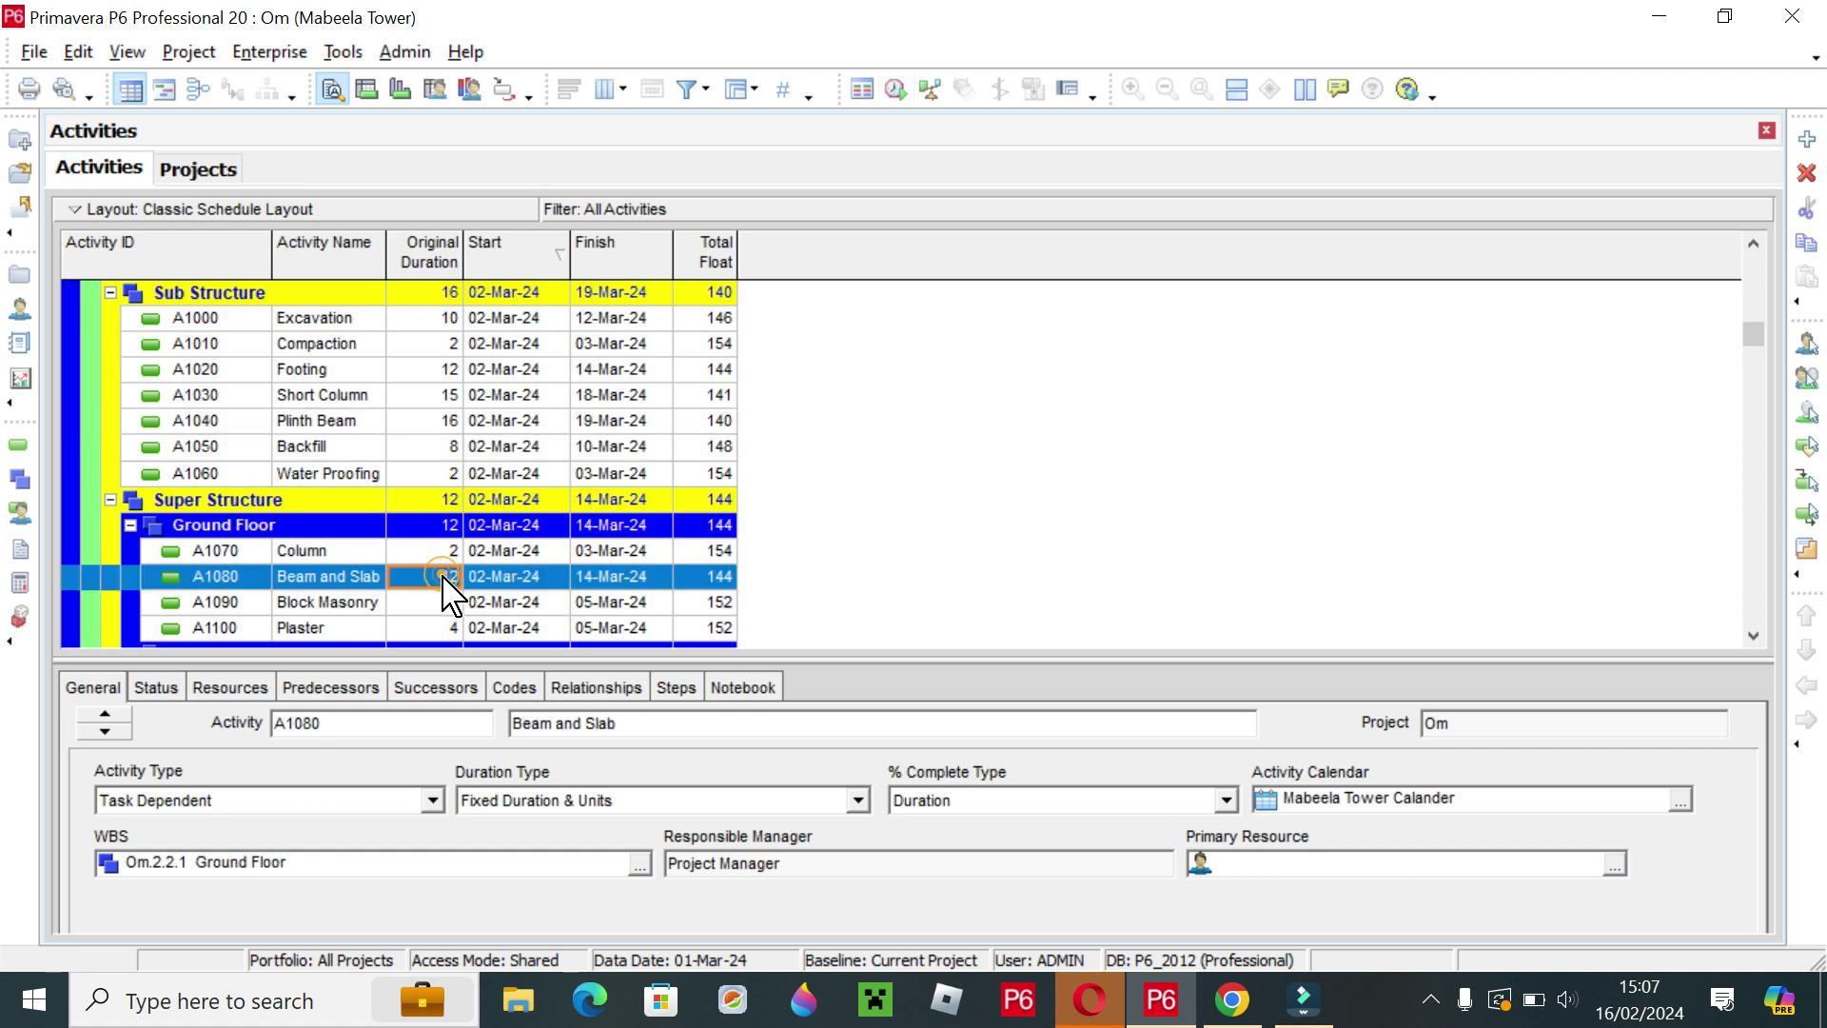
pyautogui.click(628, 578)
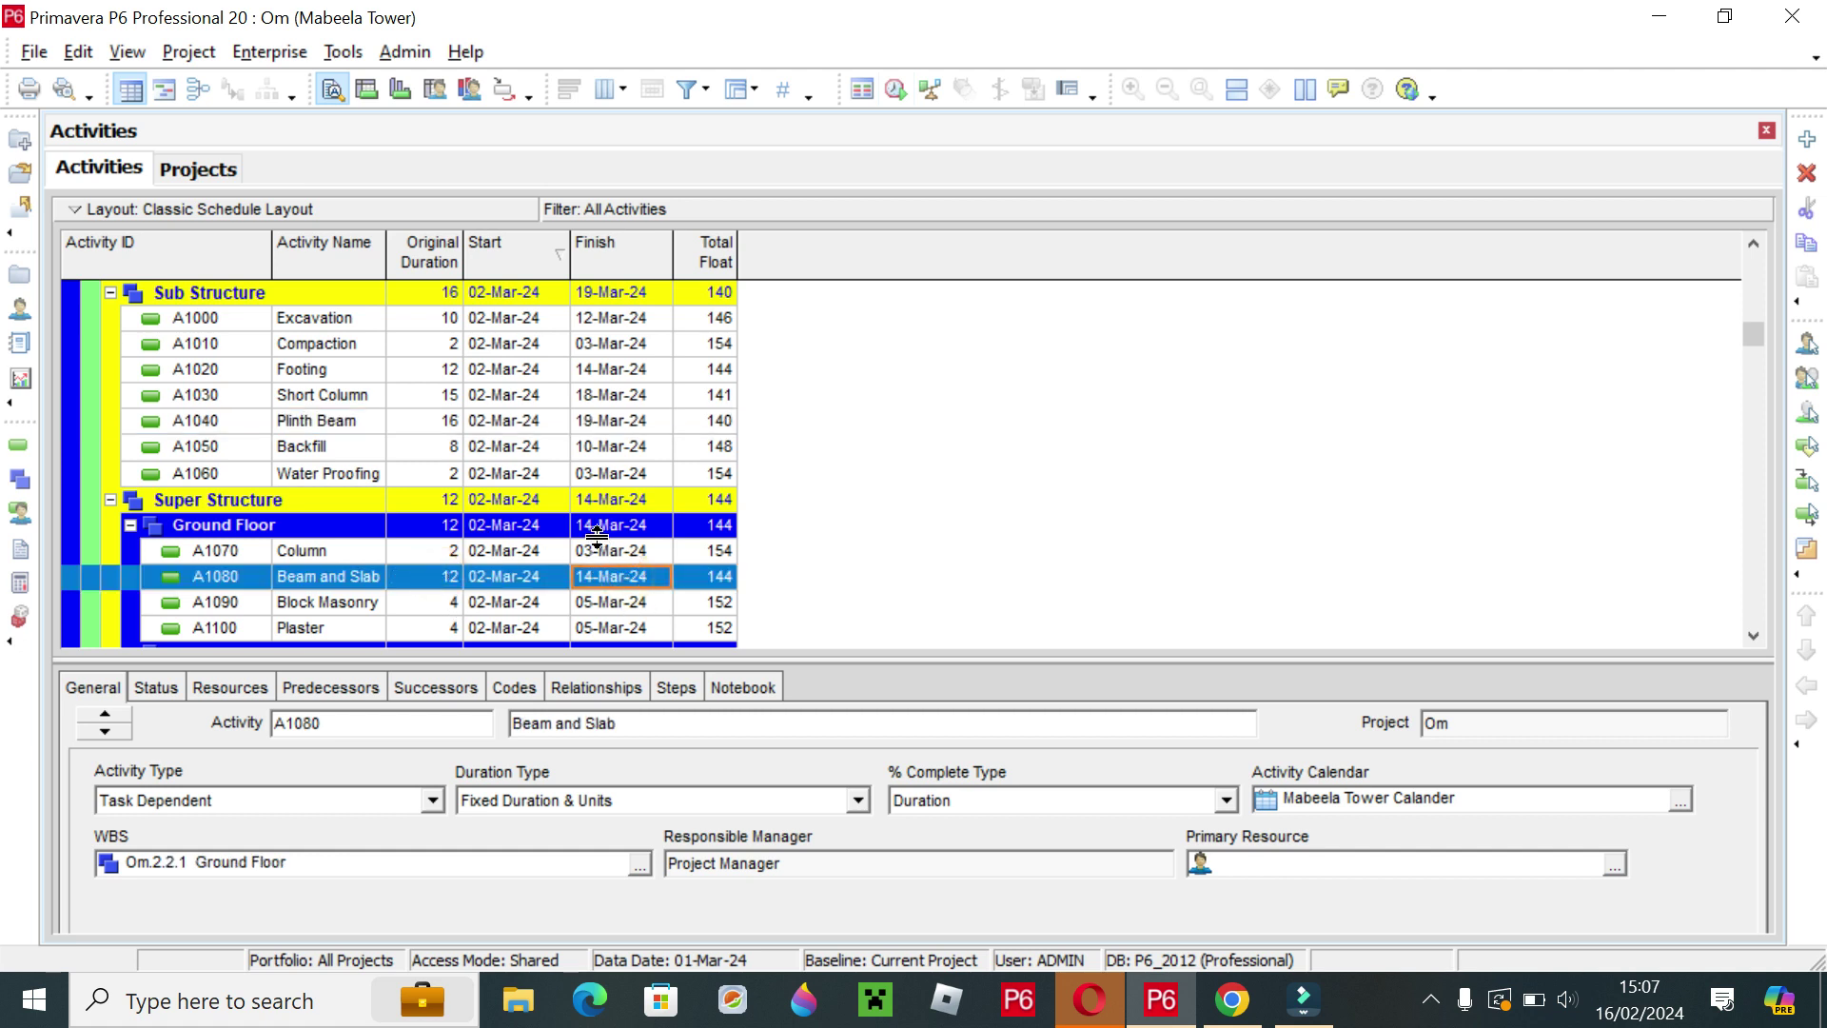
pyautogui.scroll(-2, 598, 533)
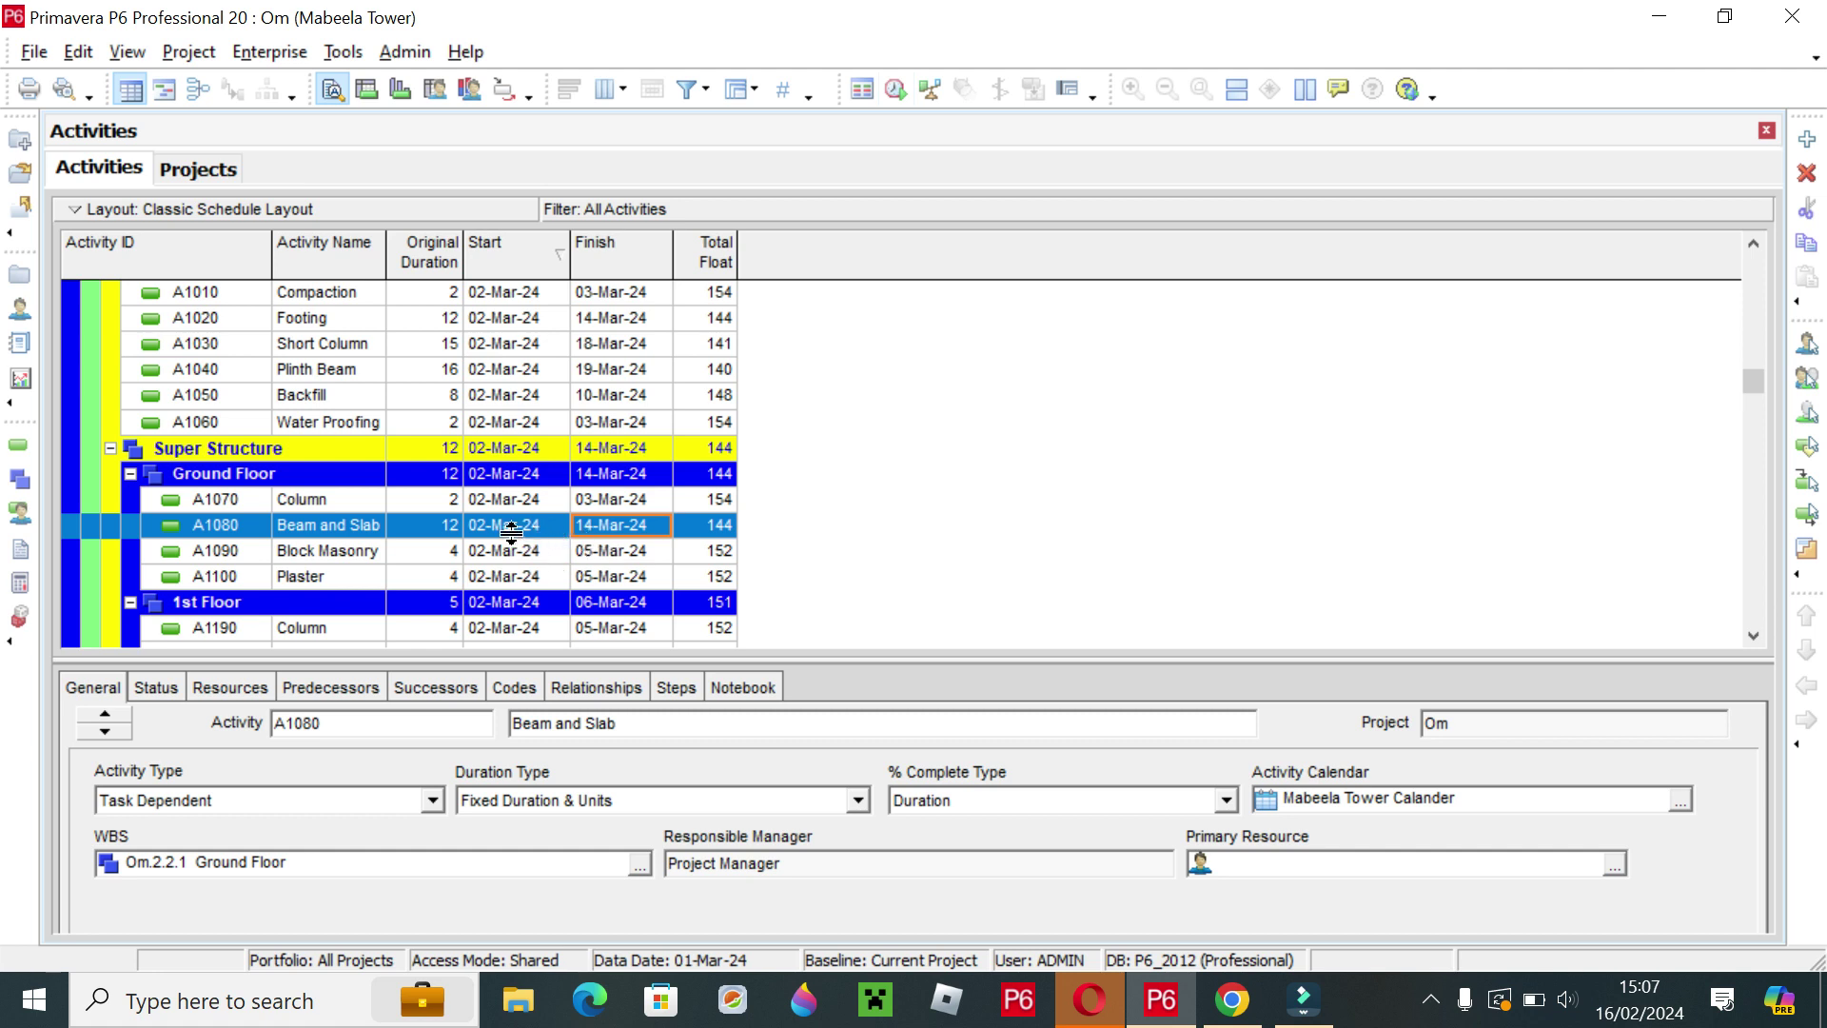
pyautogui.scroll(4, 518, 547)
pyautogui.scroll(1, 519, 547)
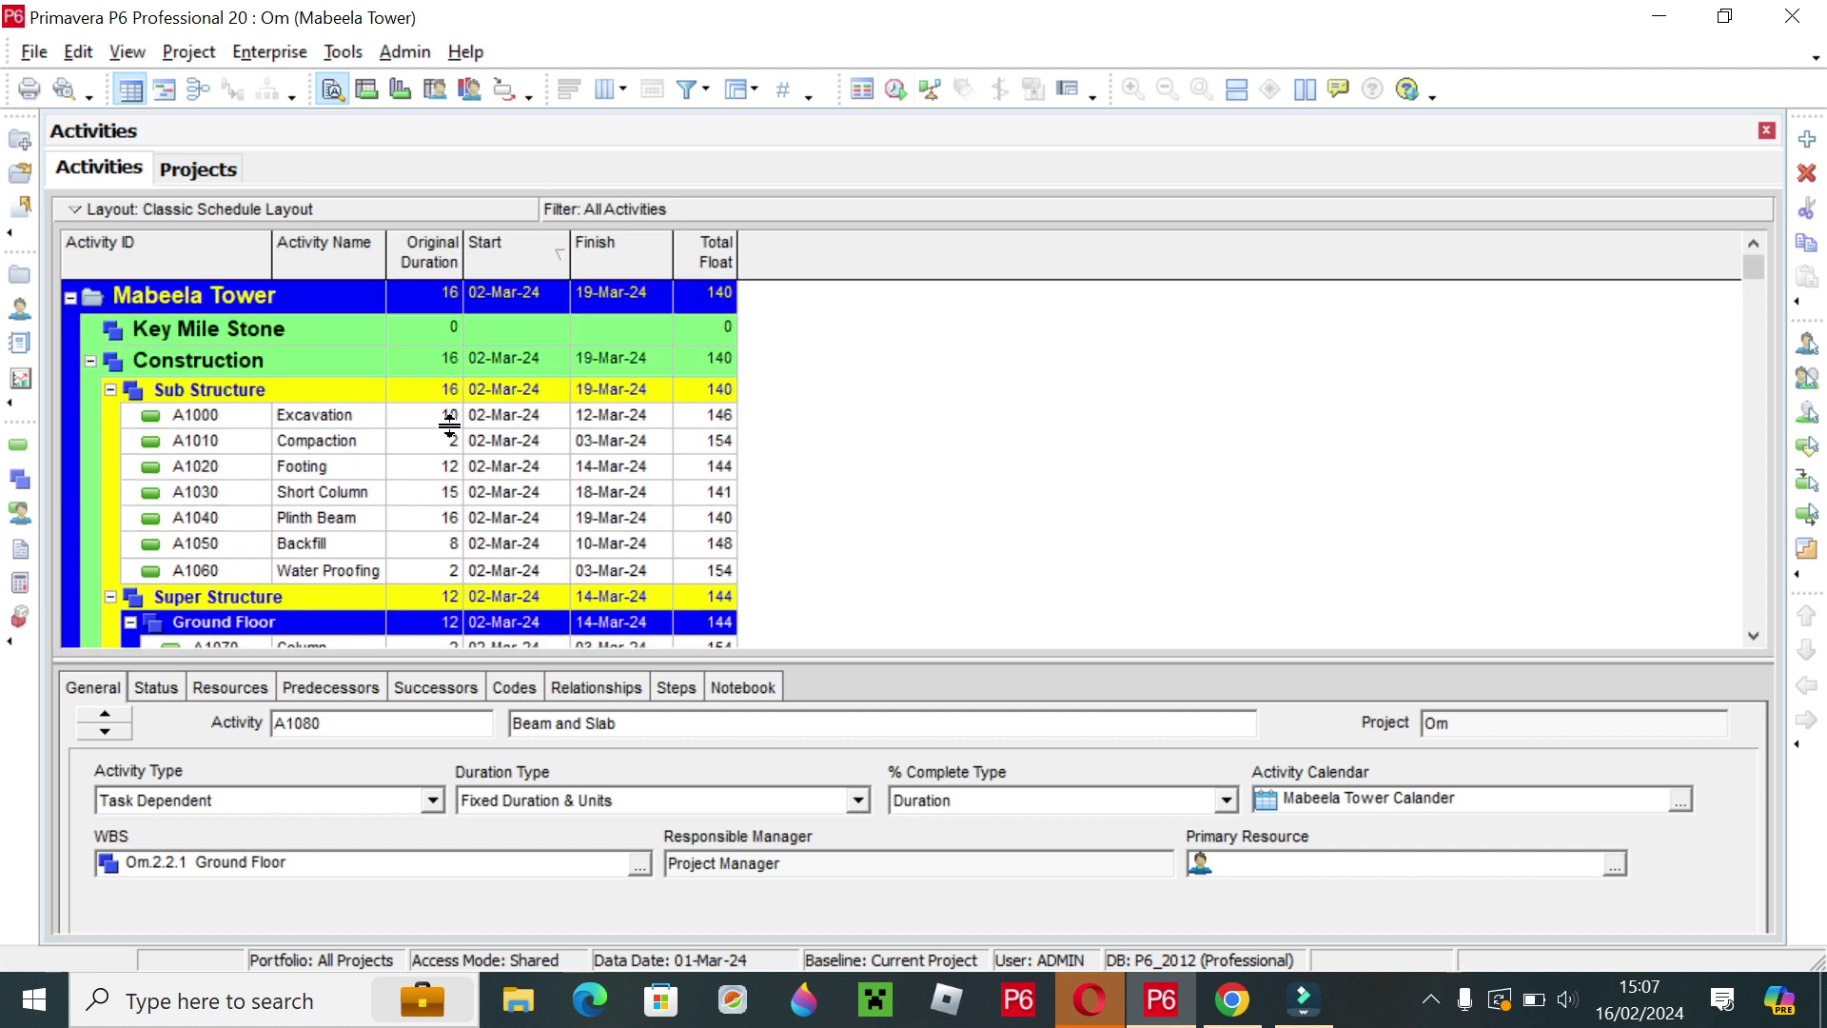
pyautogui.click(532, 440)
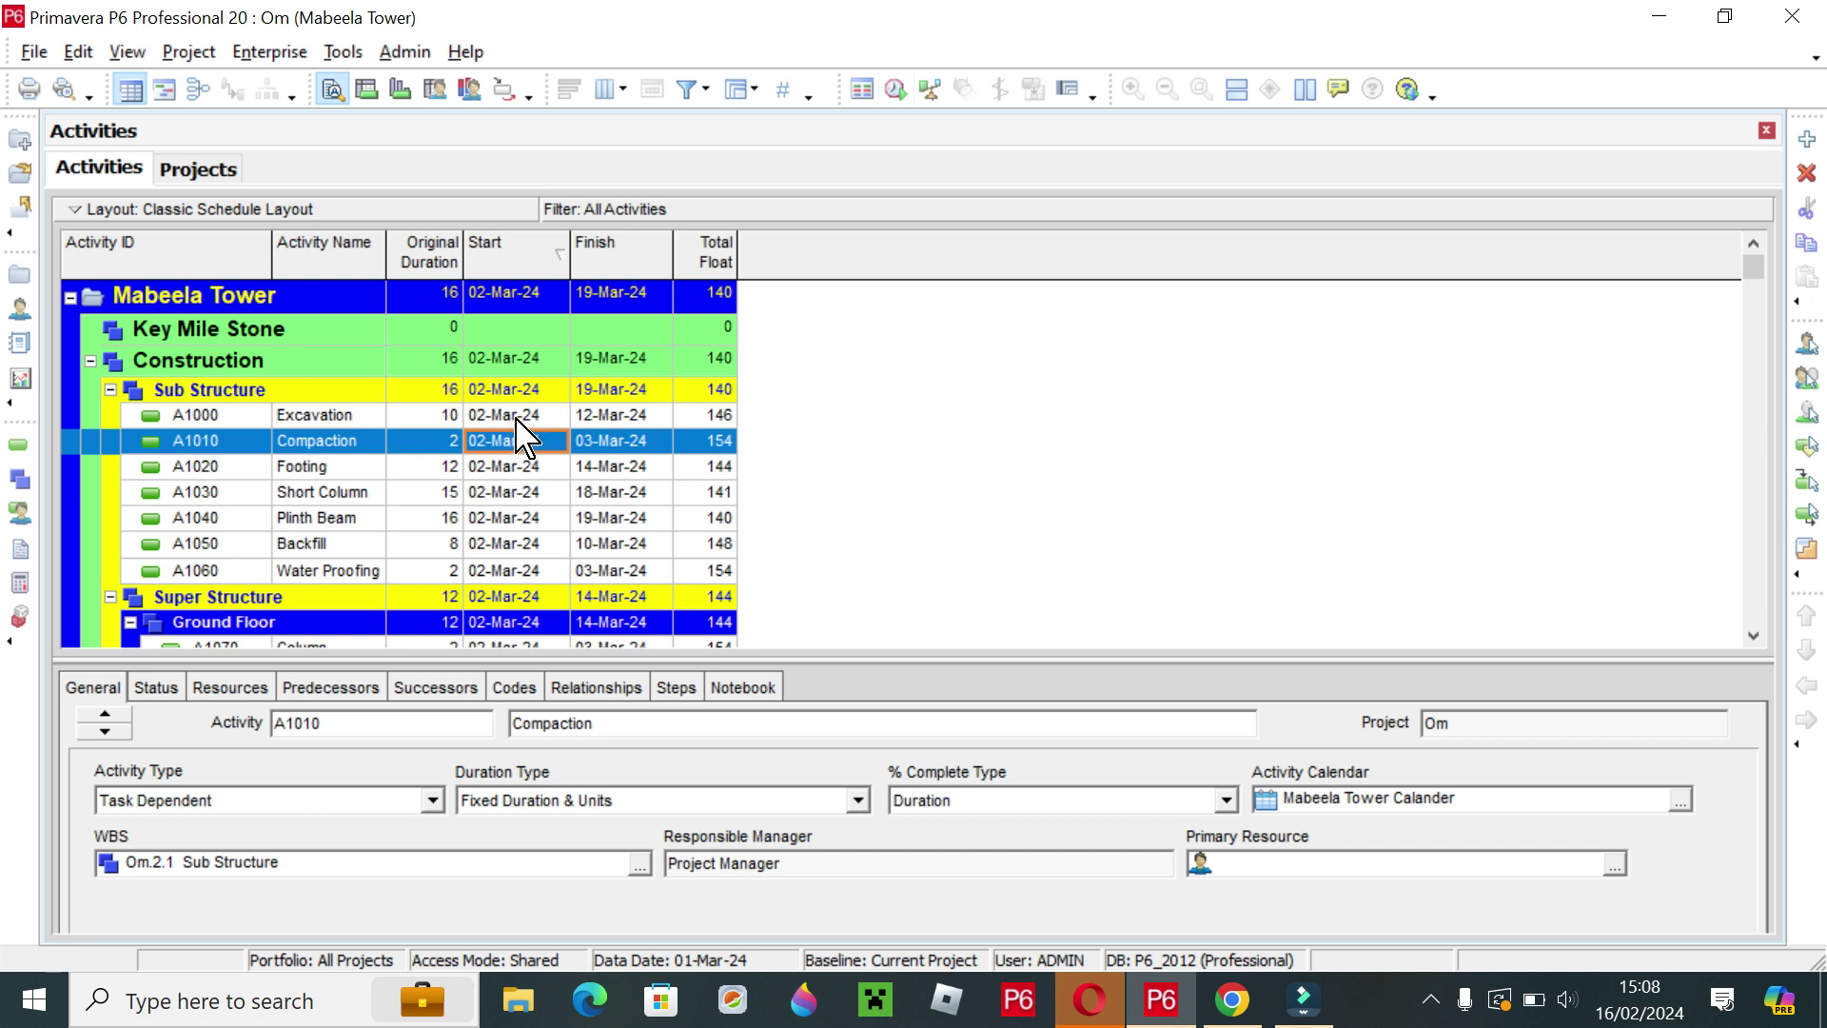
pyautogui.click(515, 416)
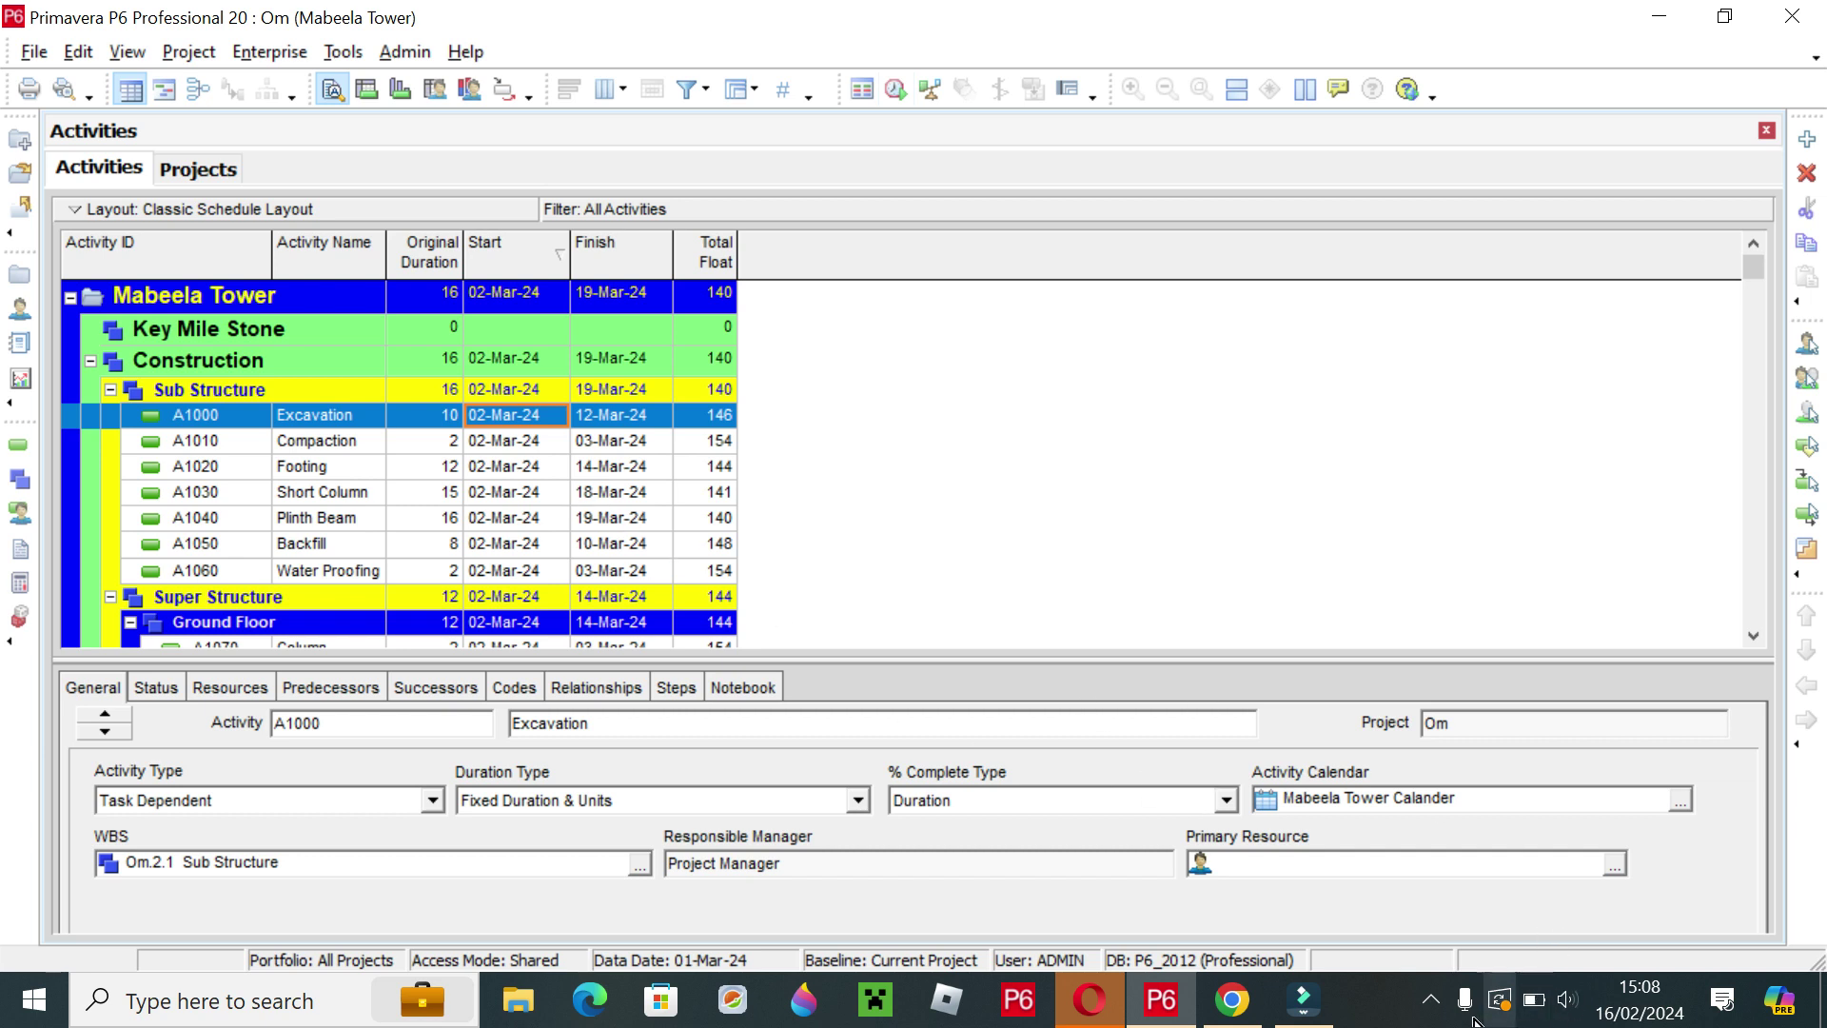
pyautogui.click(1430, 998)
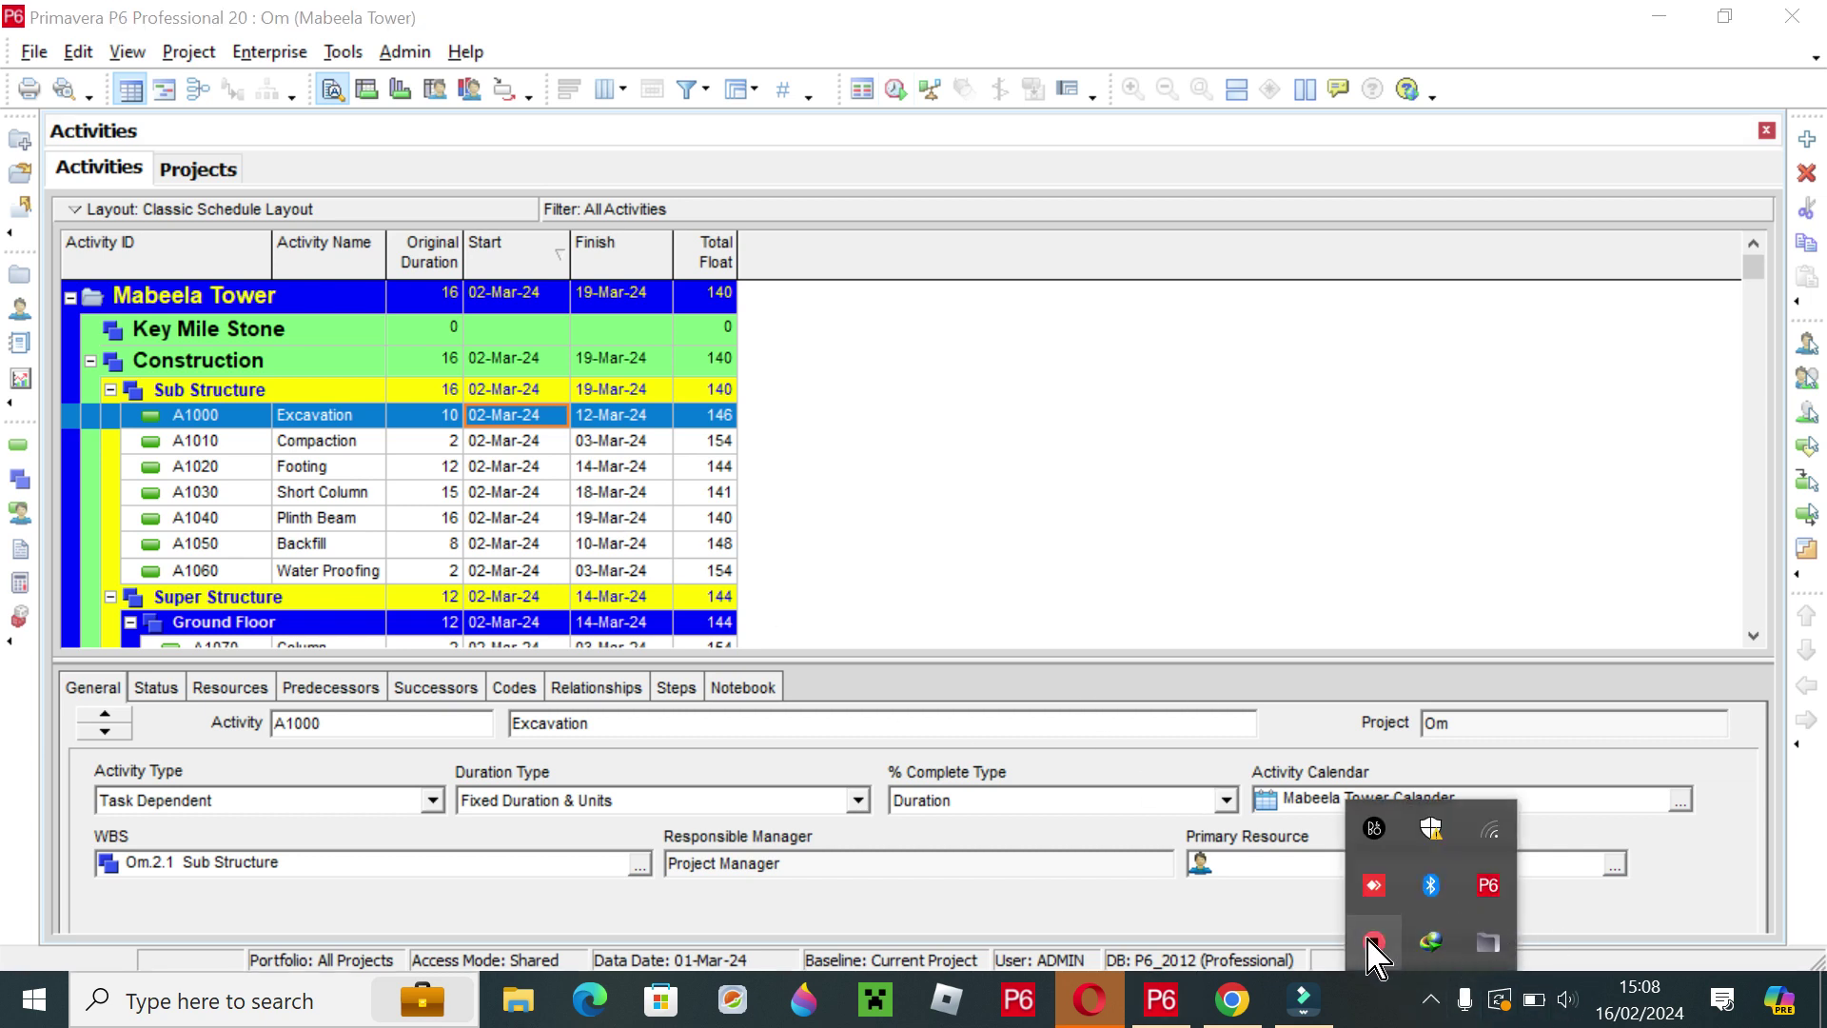